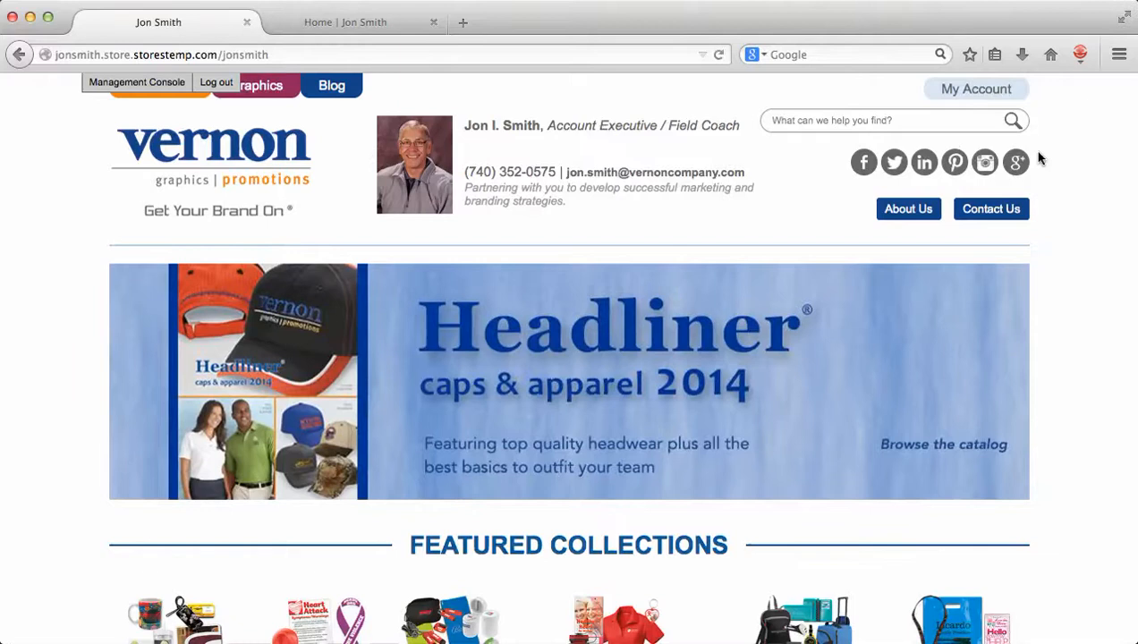
Look over the storefront home page, from the banner and featured collections through products, blog posts and footer links.
{"action": "mouse_move", "coordinate": [993, 93]}
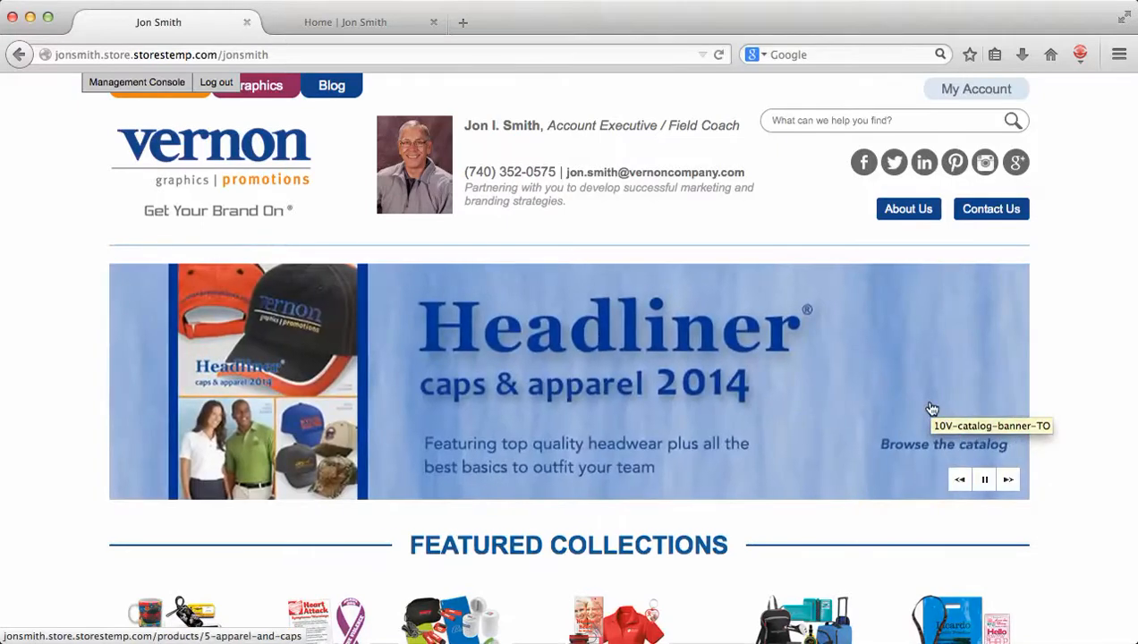
{"action": "scroll", "coordinate": [931, 409], "scroll_direction": "down", "scroll_amount": 3}
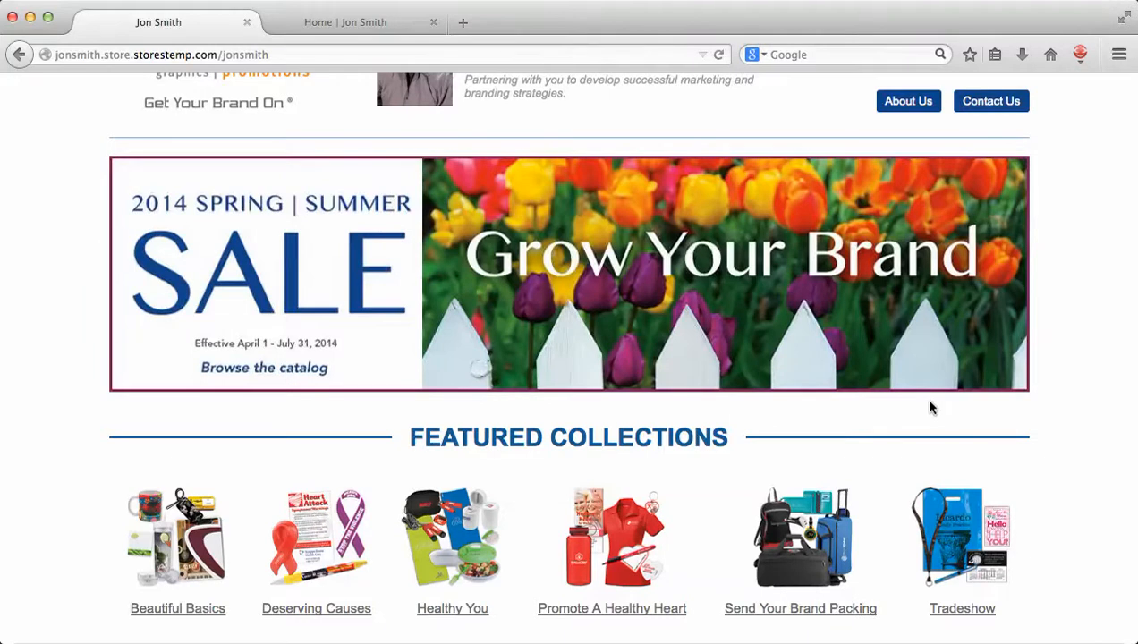
{"action": "scroll", "coordinate": [930, 408], "scroll_direction": "down", "scroll_amount": 3}
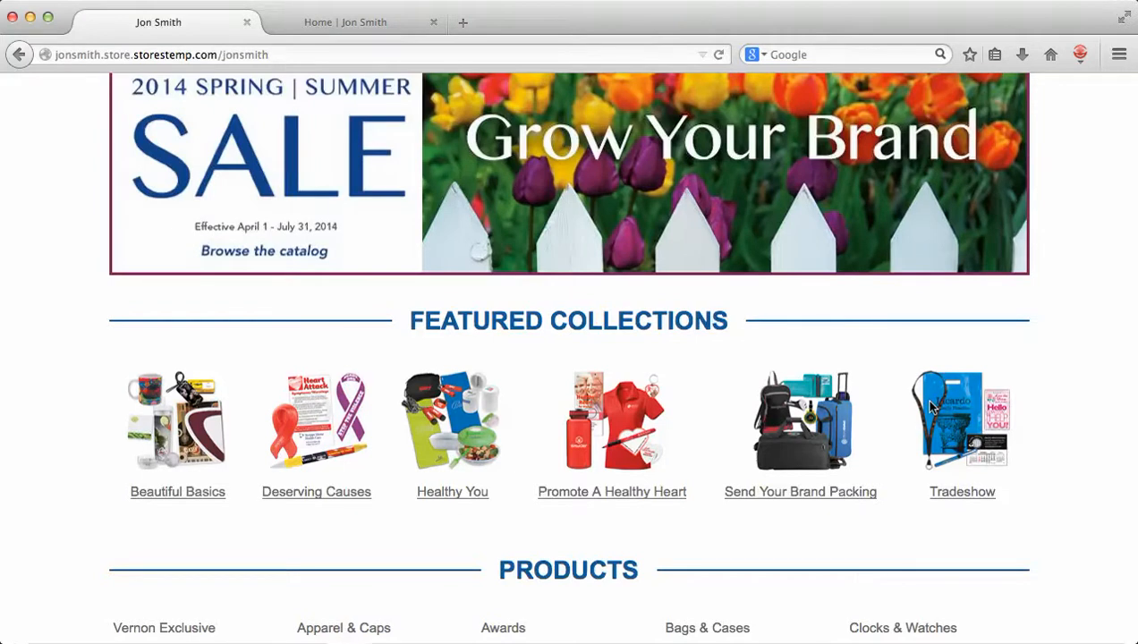
{"action": "scroll", "coordinate": [930, 407], "scroll_direction": "down", "scroll_amount": 5}
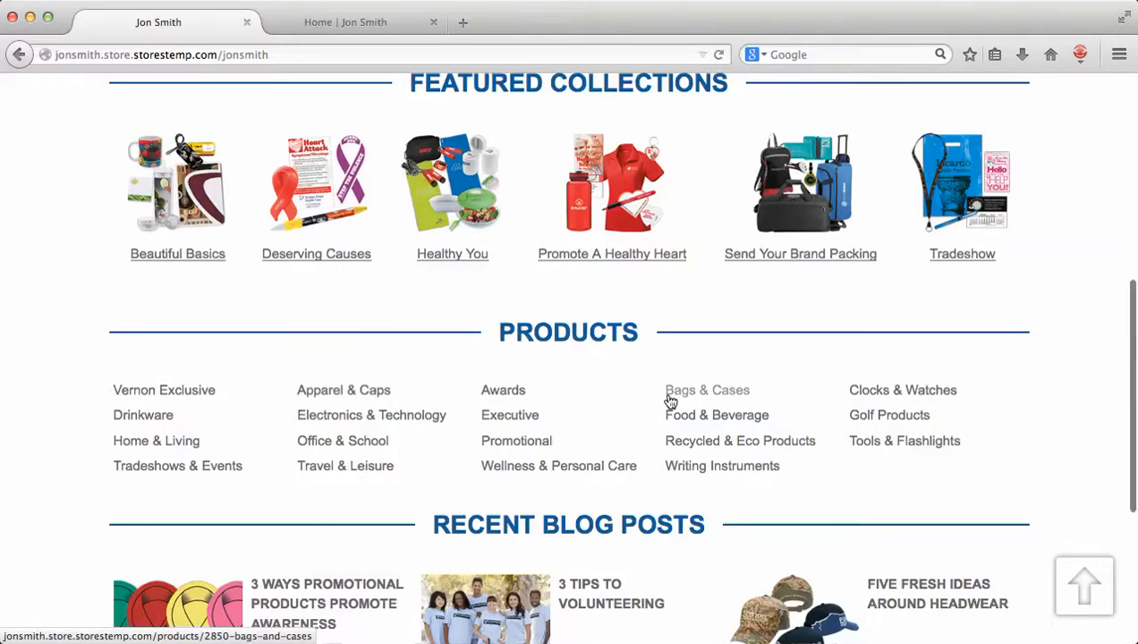
{"action": "scroll", "coordinate": [670, 402], "scroll_direction": "down", "scroll_amount": 5}
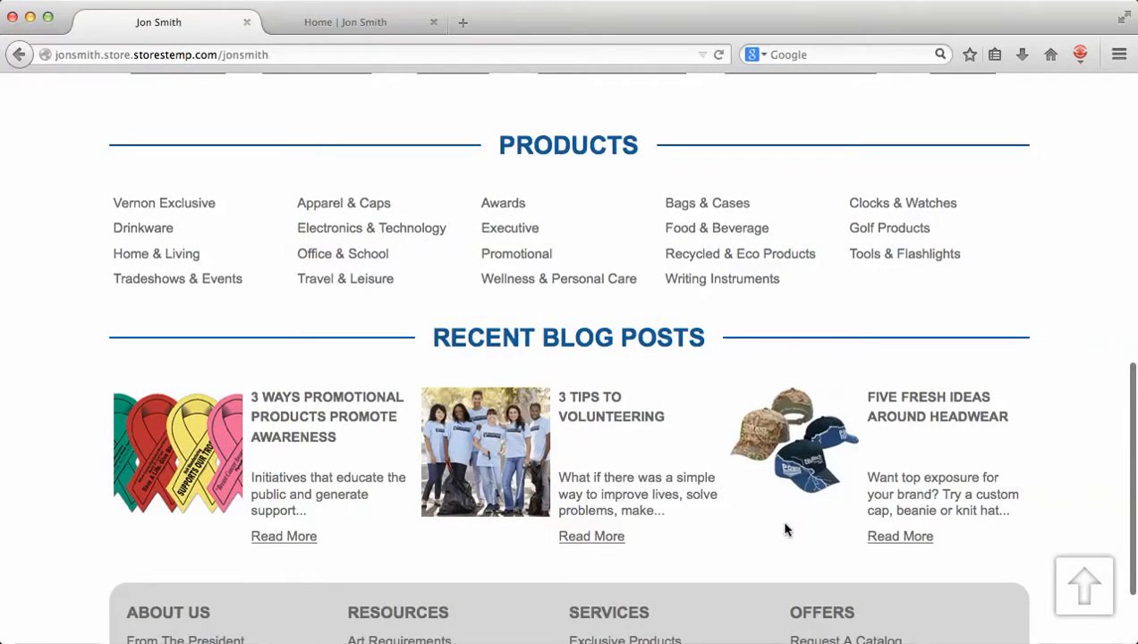
{"action": "scroll", "coordinate": [782, 531], "scroll_direction": "down", "scroll_amount": 3}
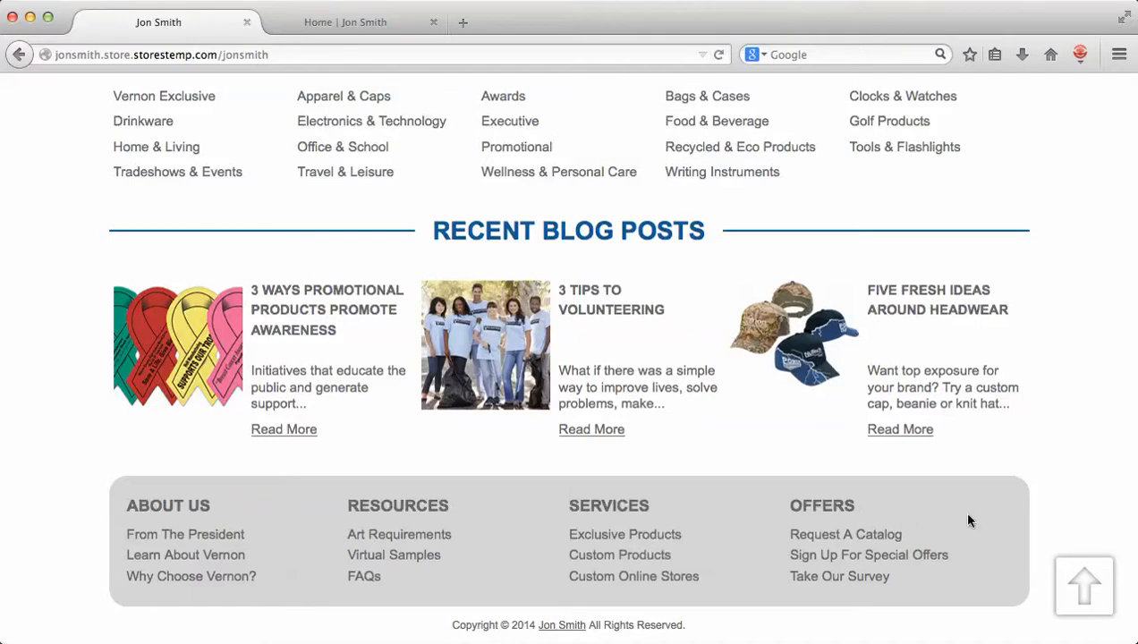
{"action": "scroll", "coordinate": [1056, 508], "scroll_direction": "up", "scroll_amount": 6}
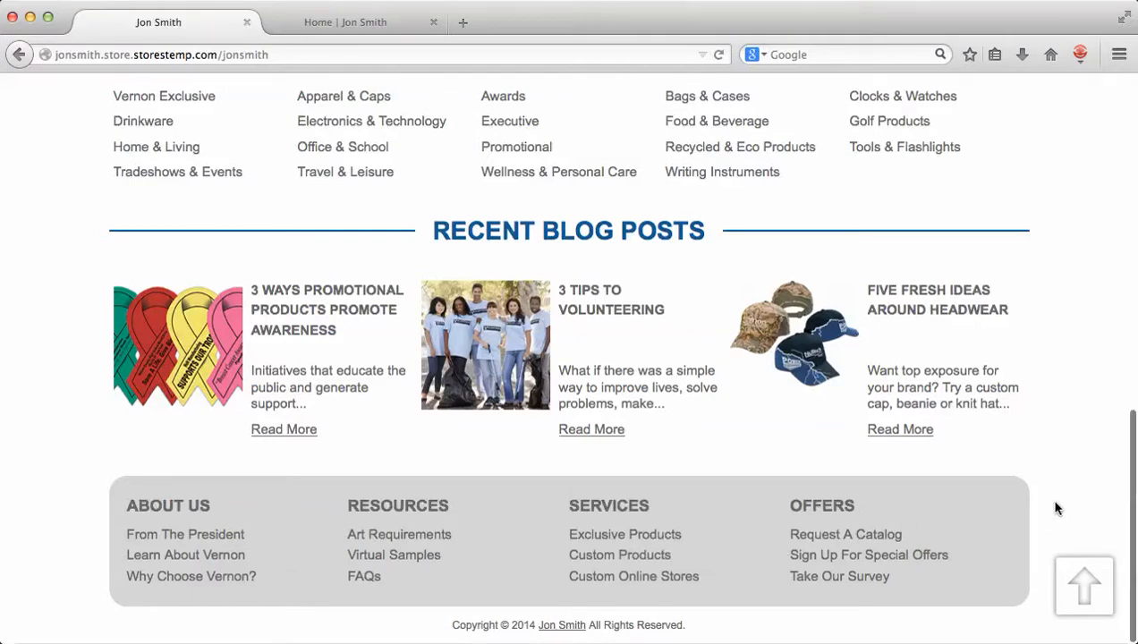
{"action": "scroll", "coordinate": [1056, 508], "scroll_direction": "up", "scroll_amount": 4}
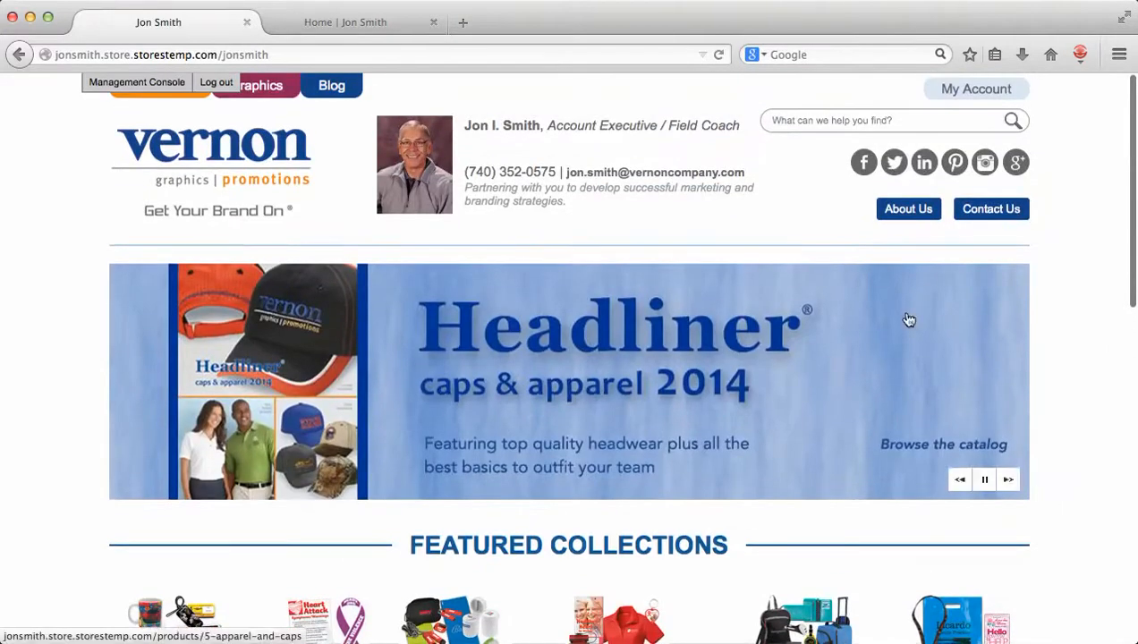
Search the store's products for "cap".
{"action": "left_click", "coordinate": [785, 122]}
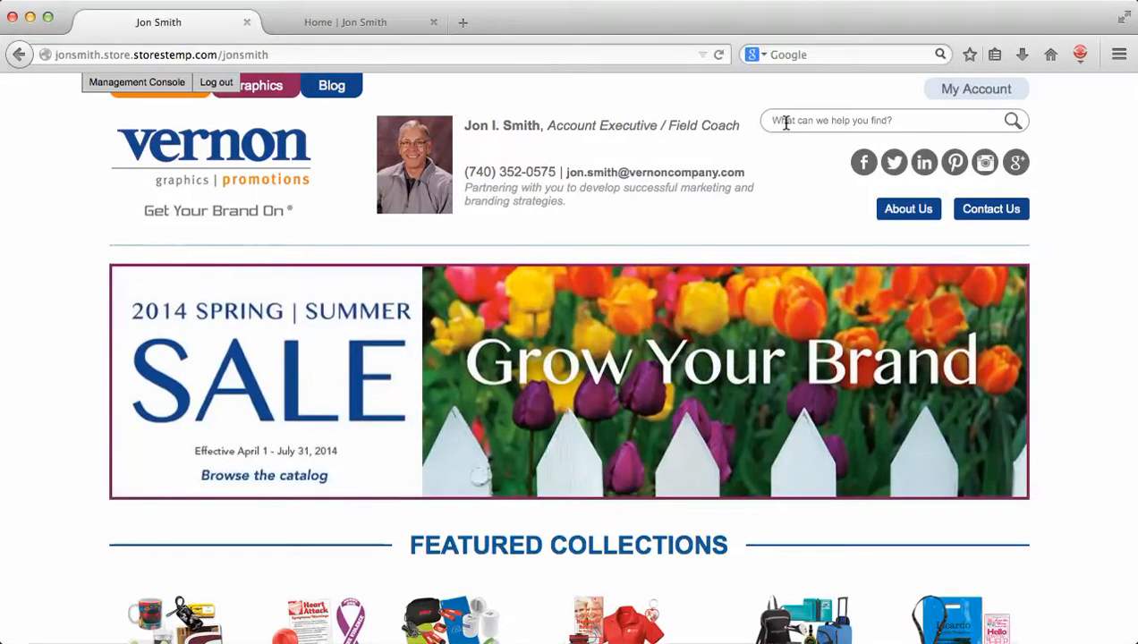
{"action": "type", "text": "cap"}
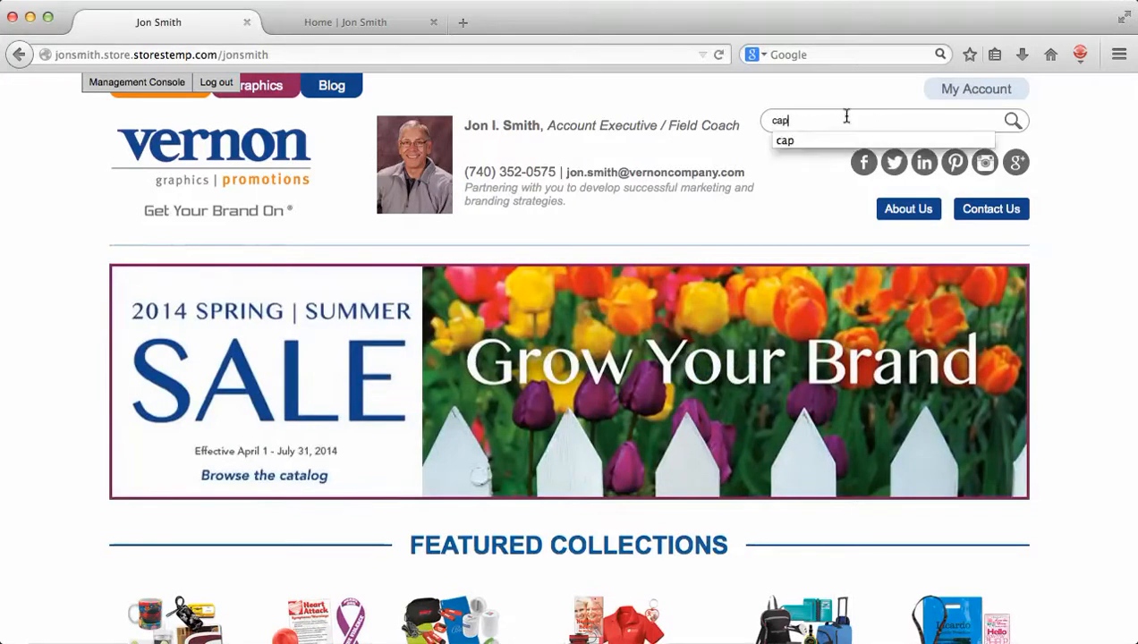
{"action": "key", "text": "Down"}
{"action": "left_click", "coordinate": [1012, 122]}
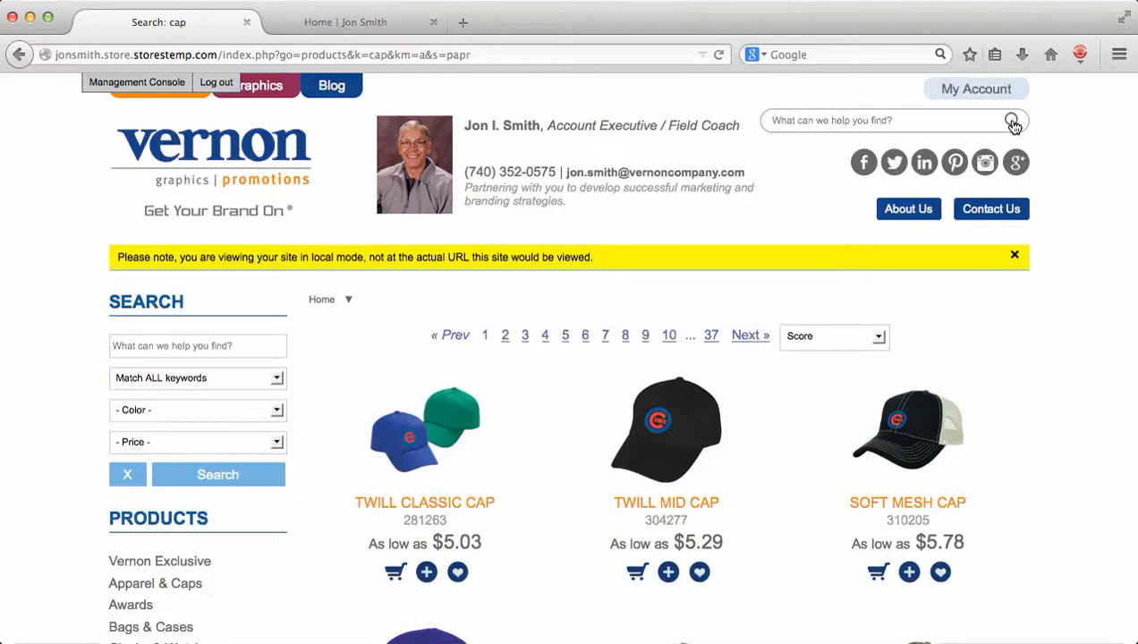
Browse the cap results and view the saved logos available for the virtual samples.
{"action": "scroll", "coordinate": [1011, 124], "scroll_direction": "down", "scroll_amount": 5}
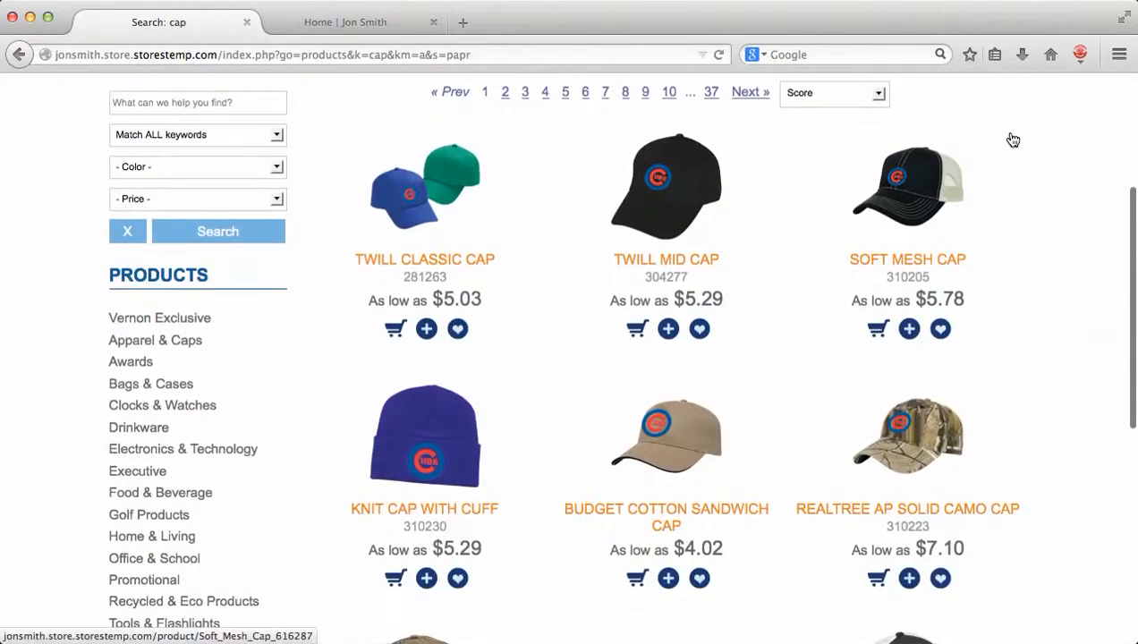
{"action": "scroll", "coordinate": [1013, 140], "scroll_direction": "down", "scroll_amount": 6}
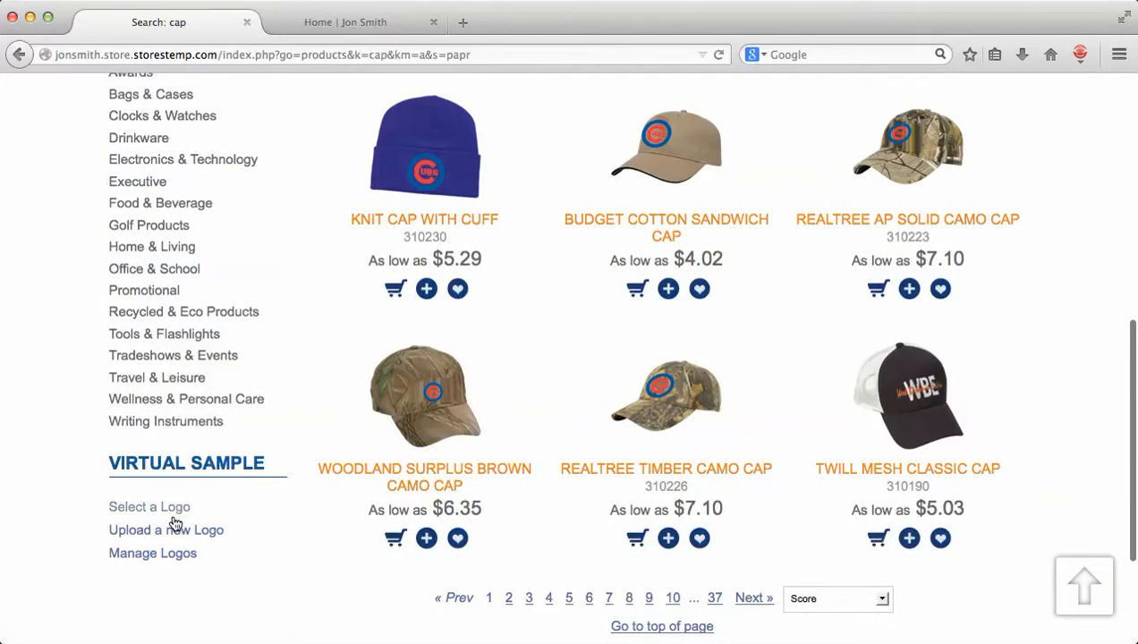
{"action": "left_click", "coordinate": [175, 515]}
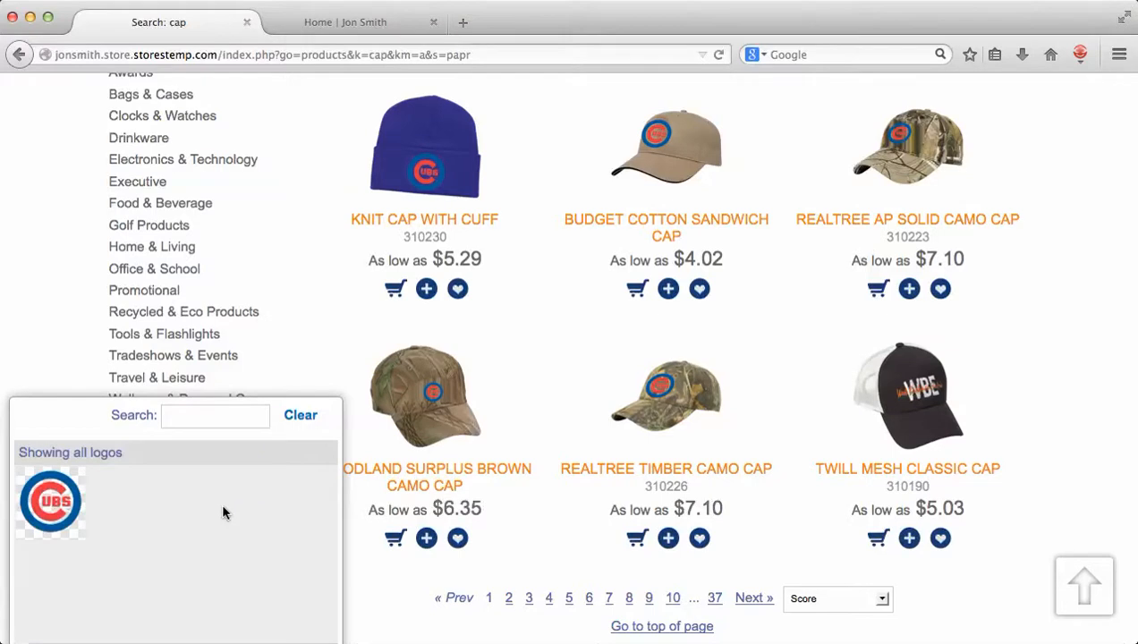
{"action": "scroll", "coordinate": [209, 513], "scroll_direction": "down", "scroll_amount": 3}
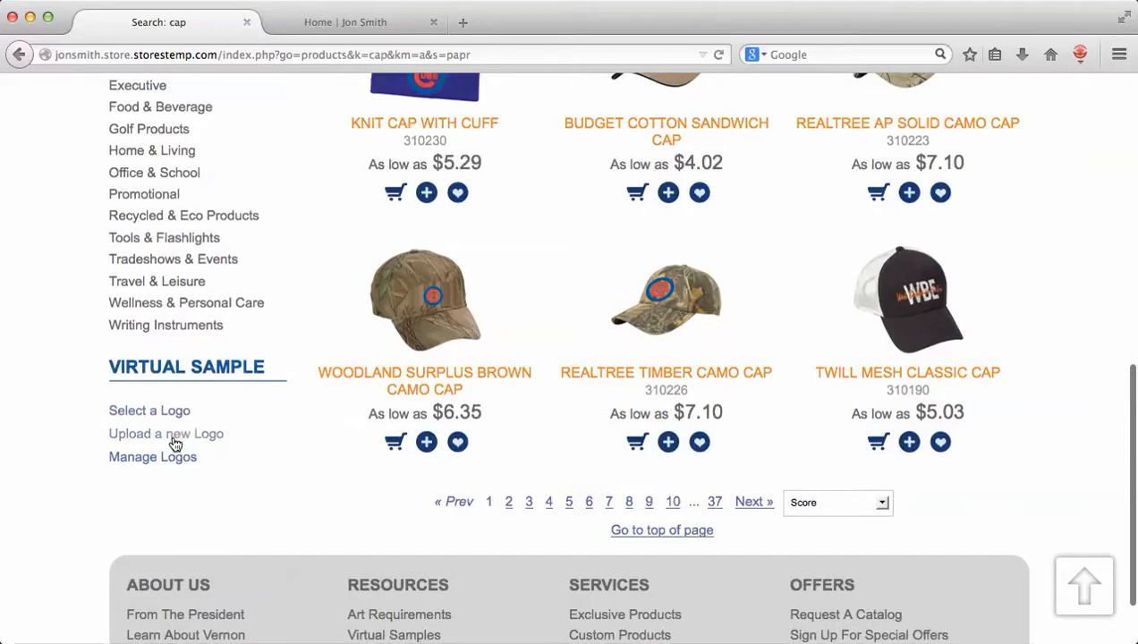
Upload the file "Running Springsimages.jpeg" from the Logos folder as a new virtual sample logo.
{"action": "left_click", "coordinate": [171, 435]}
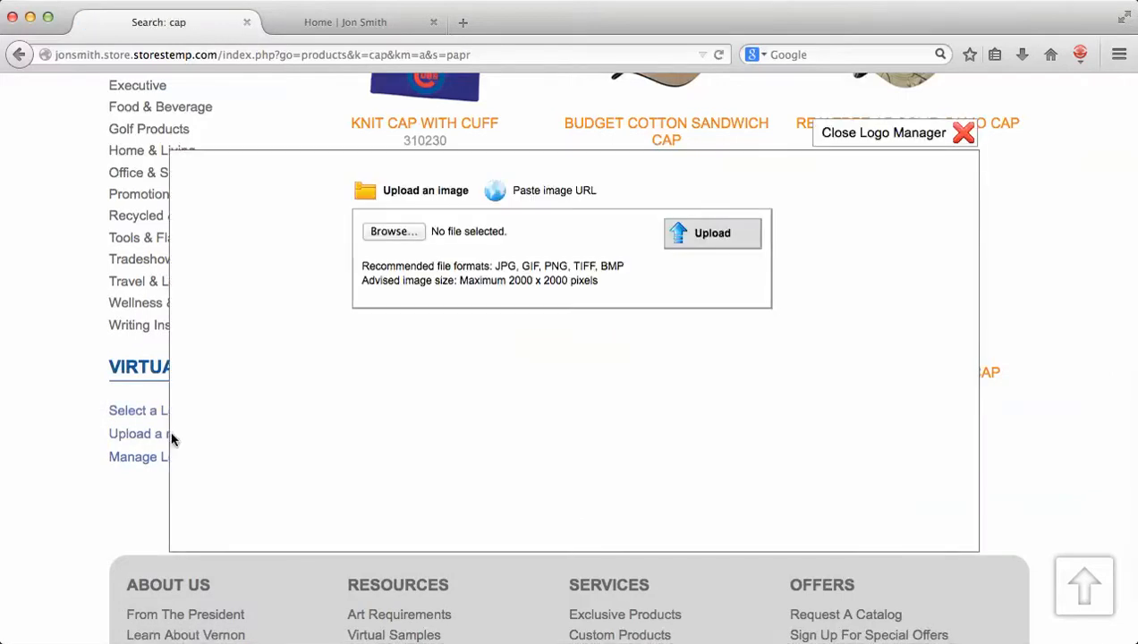
{"action": "left_click", "coordinate": [390, 233]}
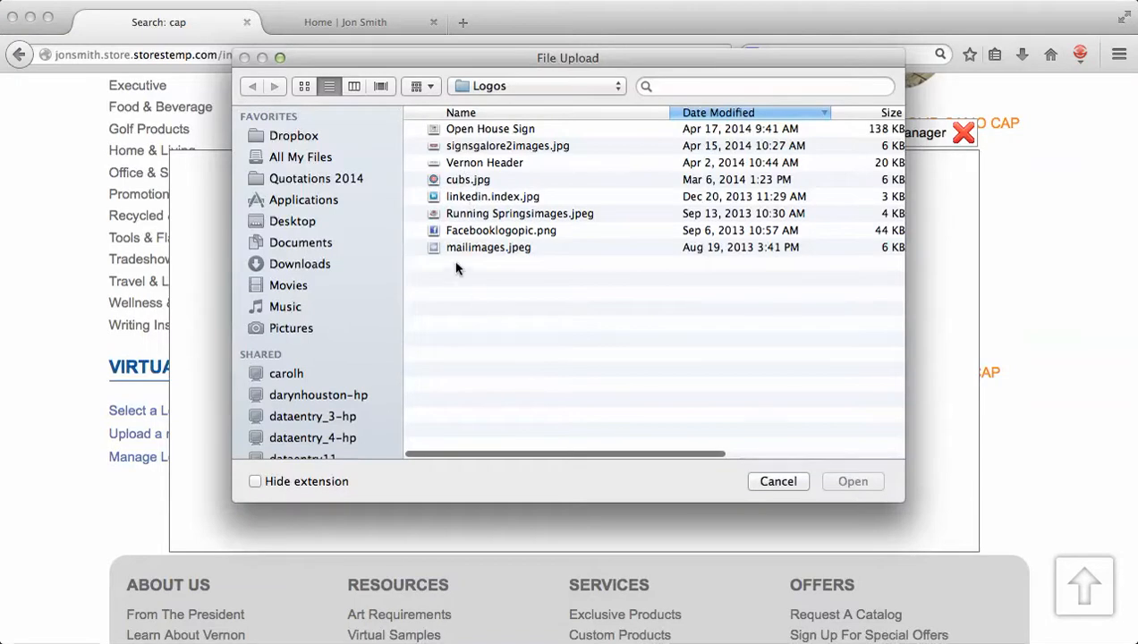
{"action": "left_click", "coordinate": [486, 216]}
{"action": "left_click", "coordinate": [856, 479]}
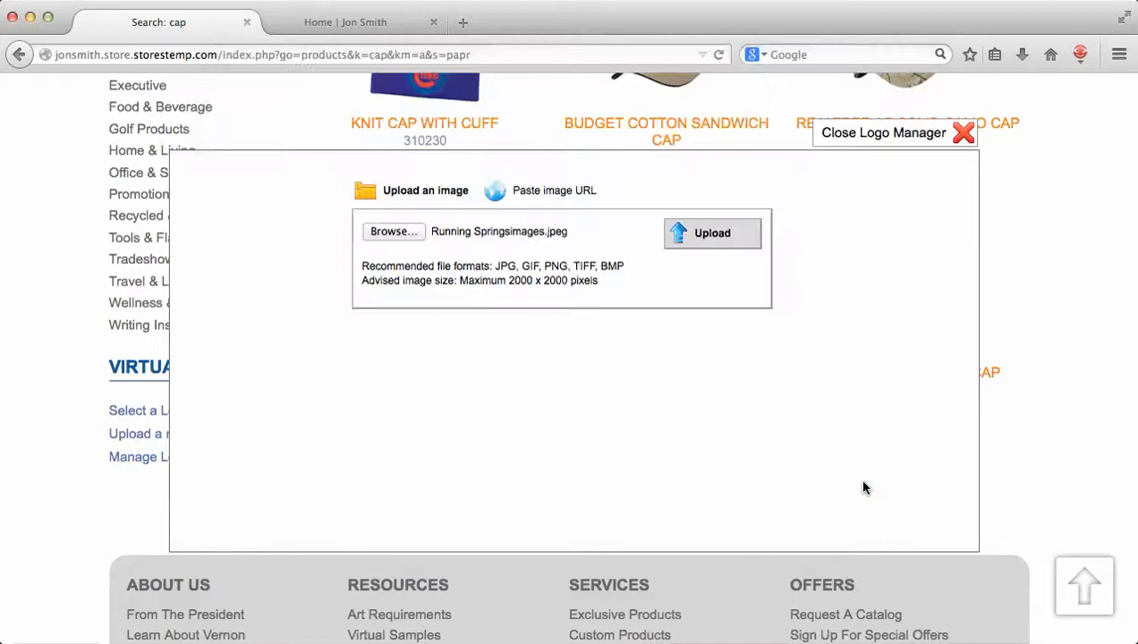
{"action": "left_click", "coordinate": [709, 236]}
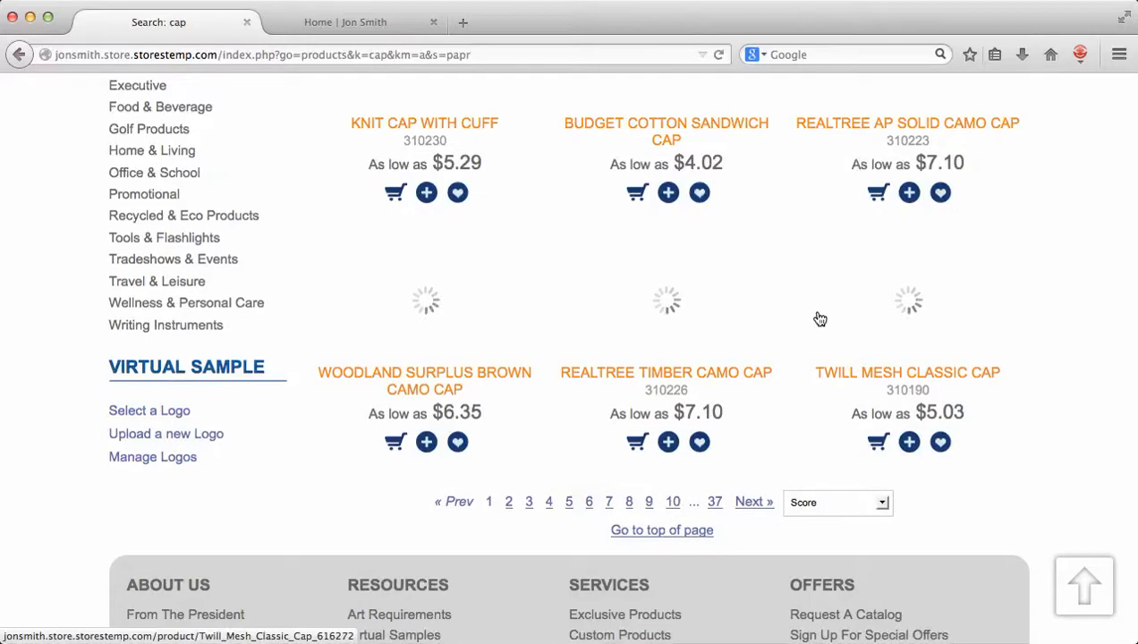
Review the caps with the uploaded logo and dismiss the local mode notice above the results.
{"action": "scroll", "coordinate": [819, 319], "scroll_direction": "up", "scroll_amount": 4}
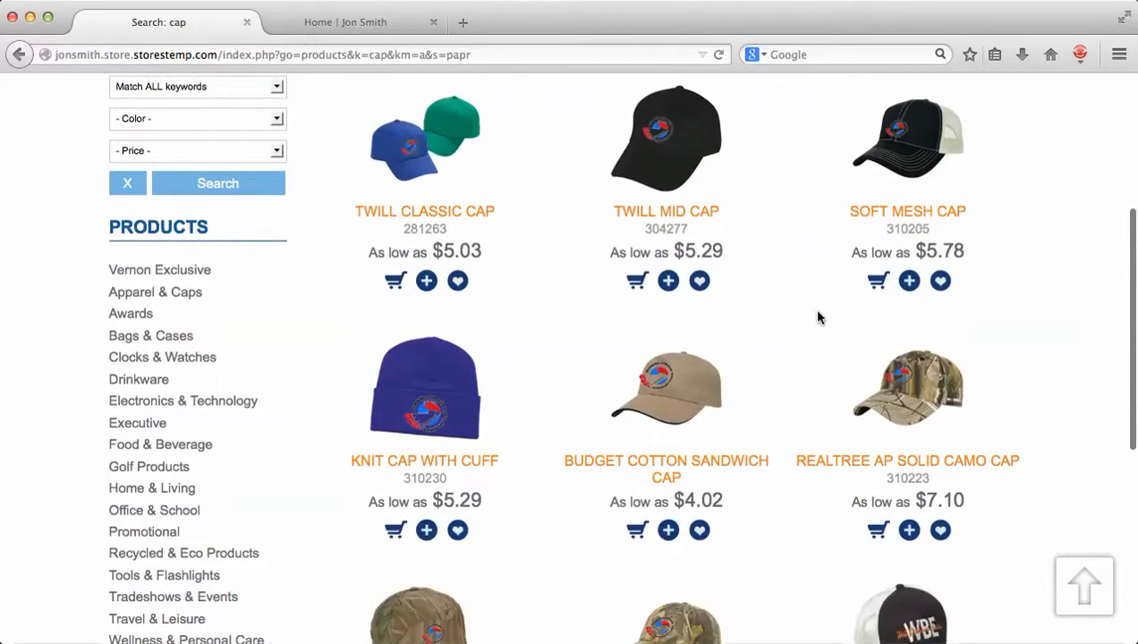
{"action": "scroll", "coordinate": [819, 319], "scroll_direction": "up", "scroll_amount": 1}
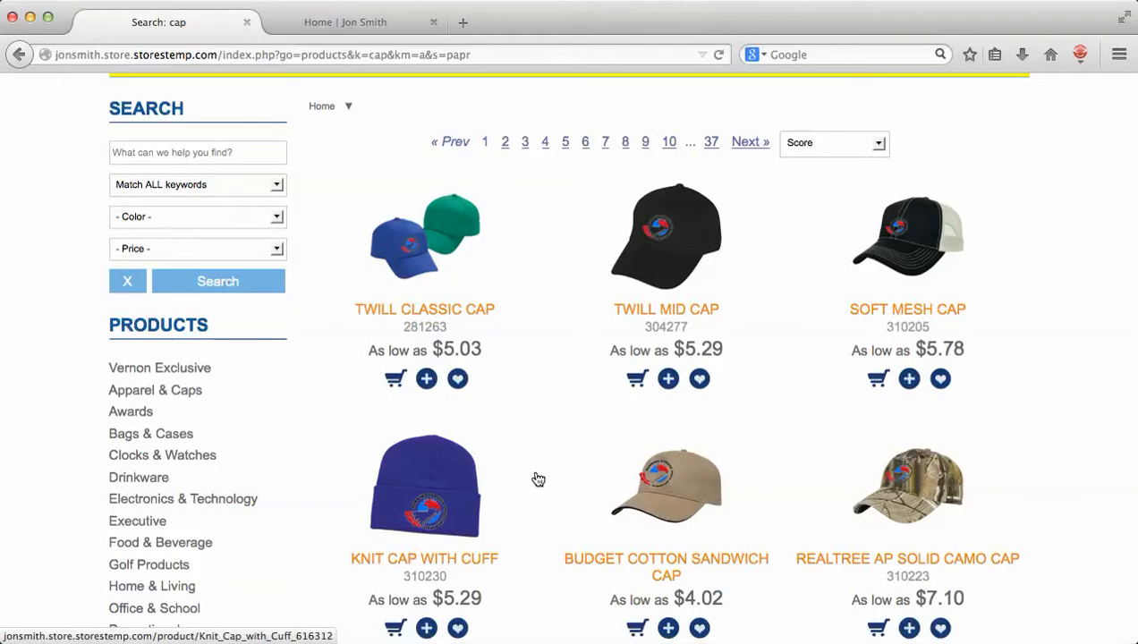
{"action": "scroll", "coordinate": [537, 480], "scroll_direction": "up", "scroll_amount": 3}
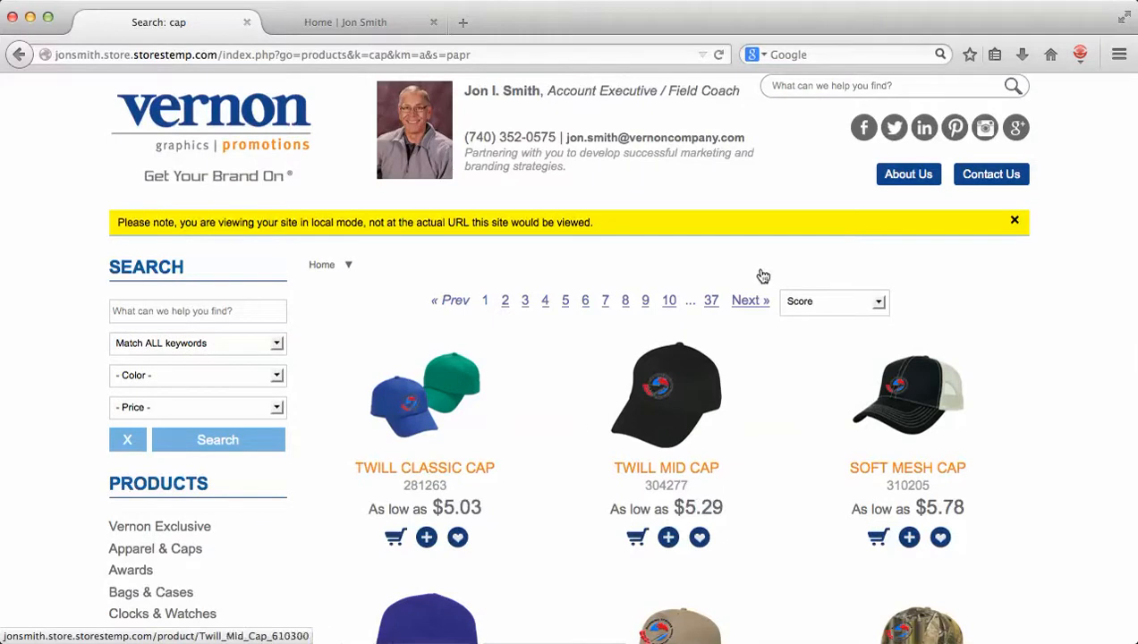
{"action": "left_click", "coordinate": [1014, 222]}
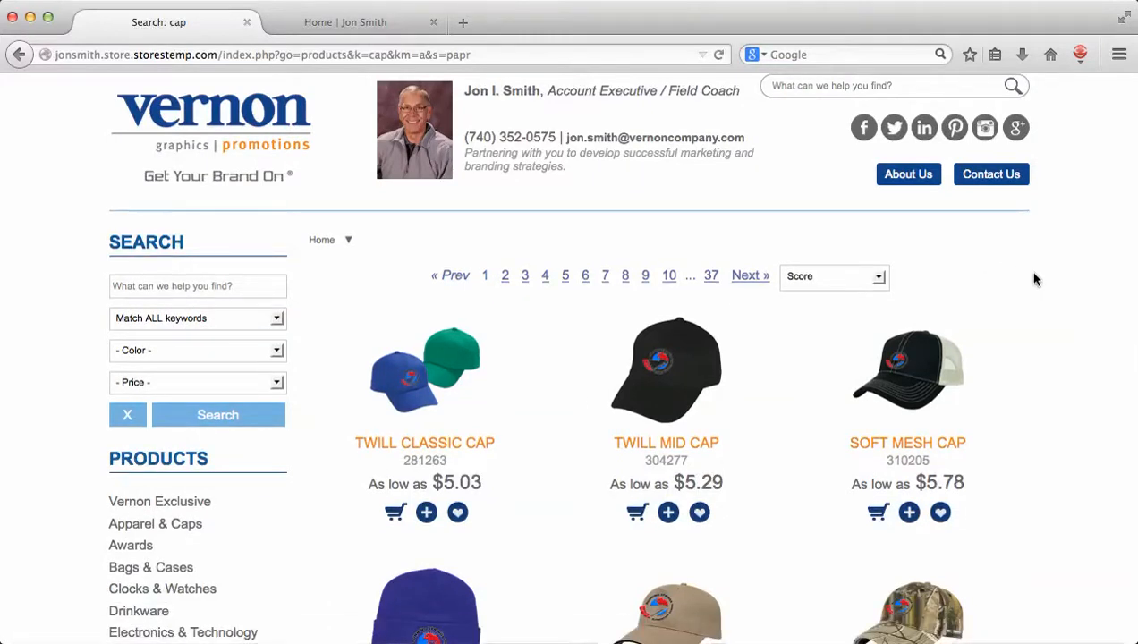
{"action": "scroll", "coordinate": [1034, 279], "scroll_direction": "up", "scroll_amount": 1}
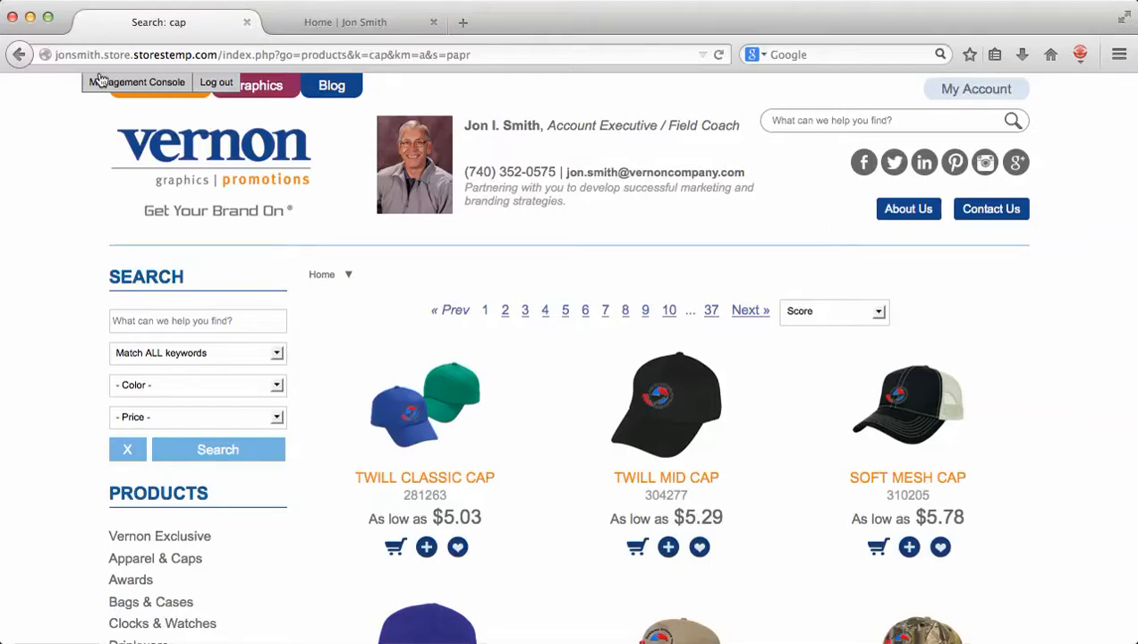
Switch to the store's management console and log out of it.
{"action": "left_click", "coordinate": [330, 24]}
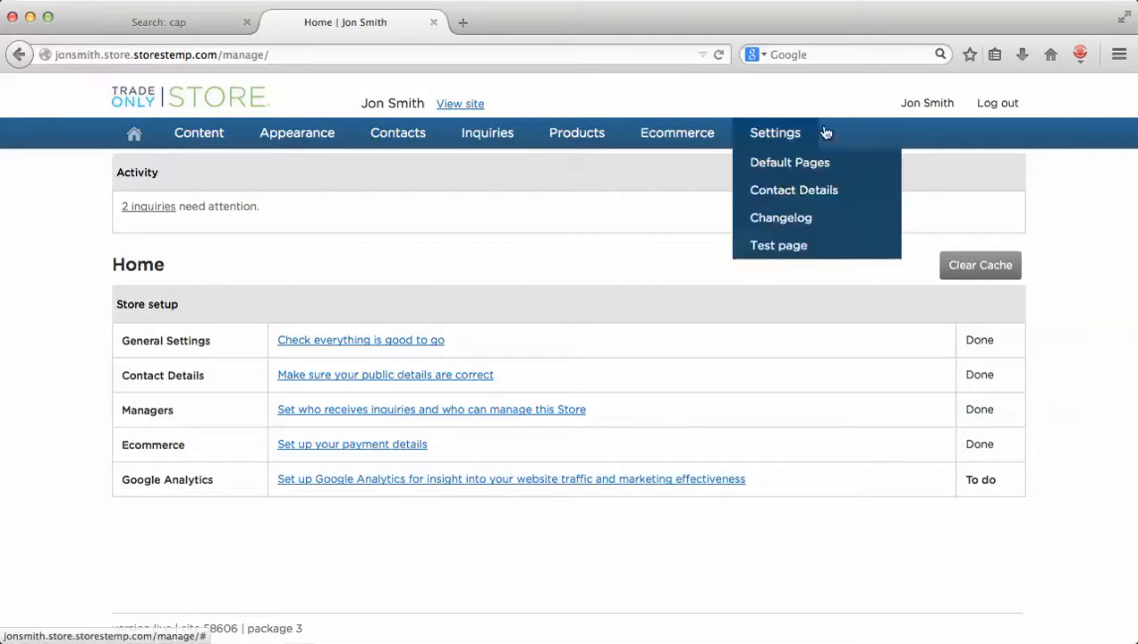
{"action": "left_click", "coordinate": [999, 104]}
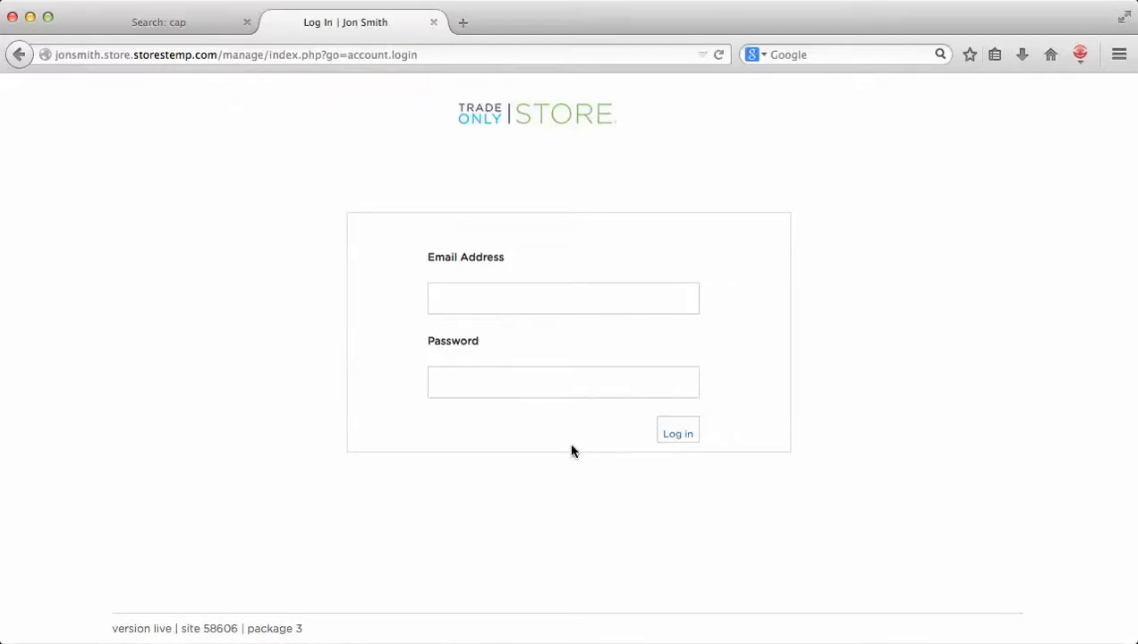
Copy the account's e-mail address from the Skype chat and paste it into the console login form in the browser.
{"action": "left_click", "coordinate": [797, 640]}
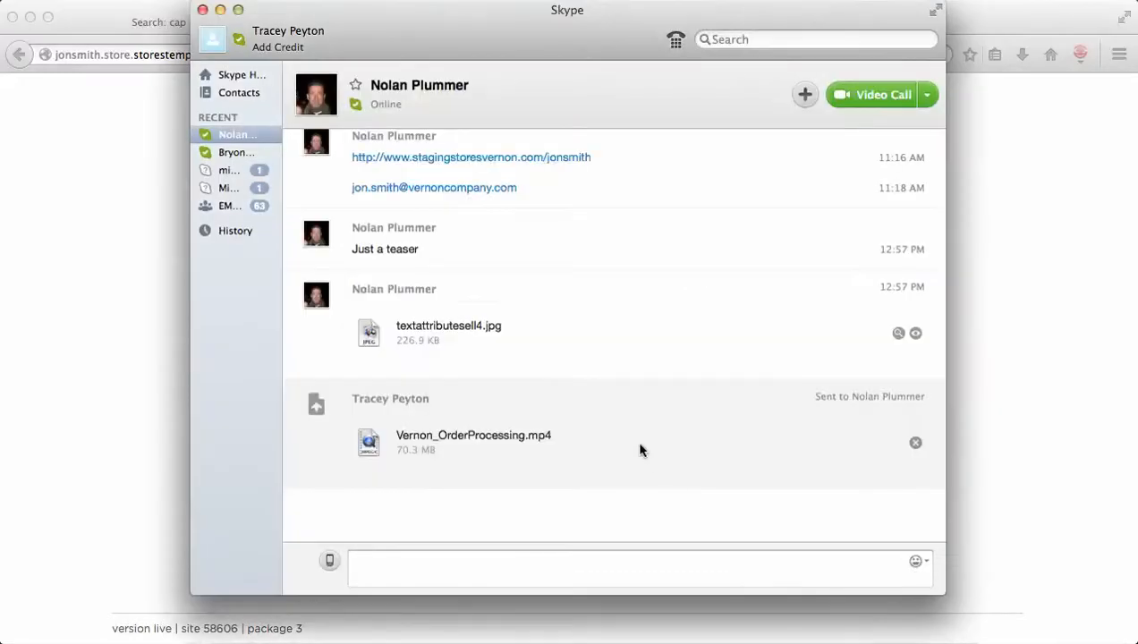
{"action": "left_click_drag", "start_coordinate": [516, 187], "coordinate": [347, 187]}
{"action": "key", "text": "super+c"}
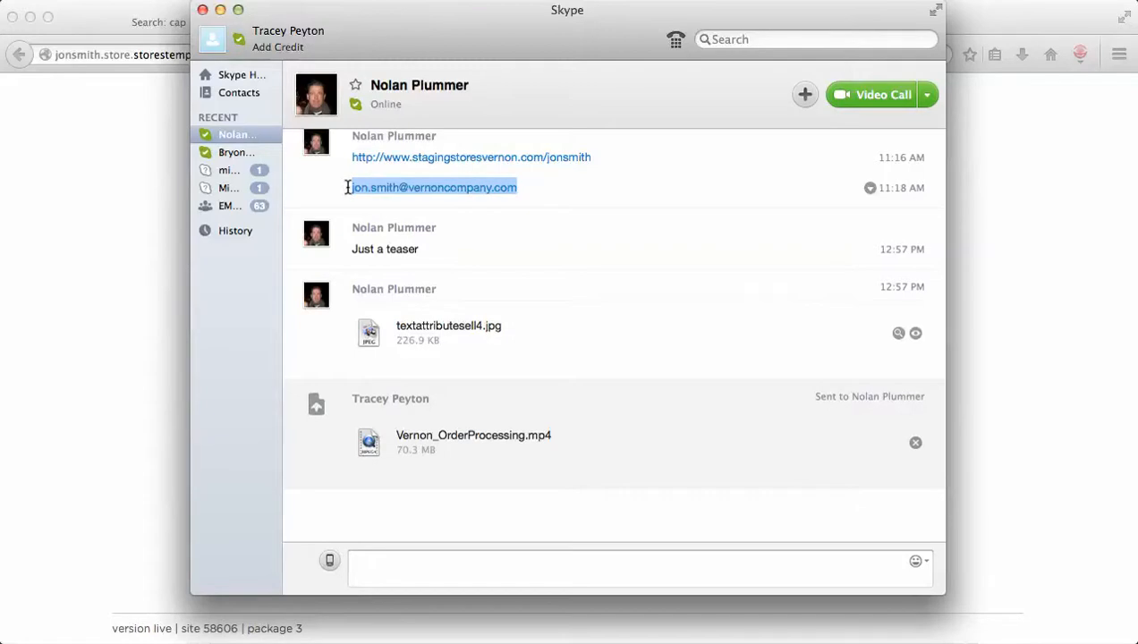
{"action": "left_click", "coordinate": [221, 11]}
{"action": "left_click", "coordinate": [456, 301]}
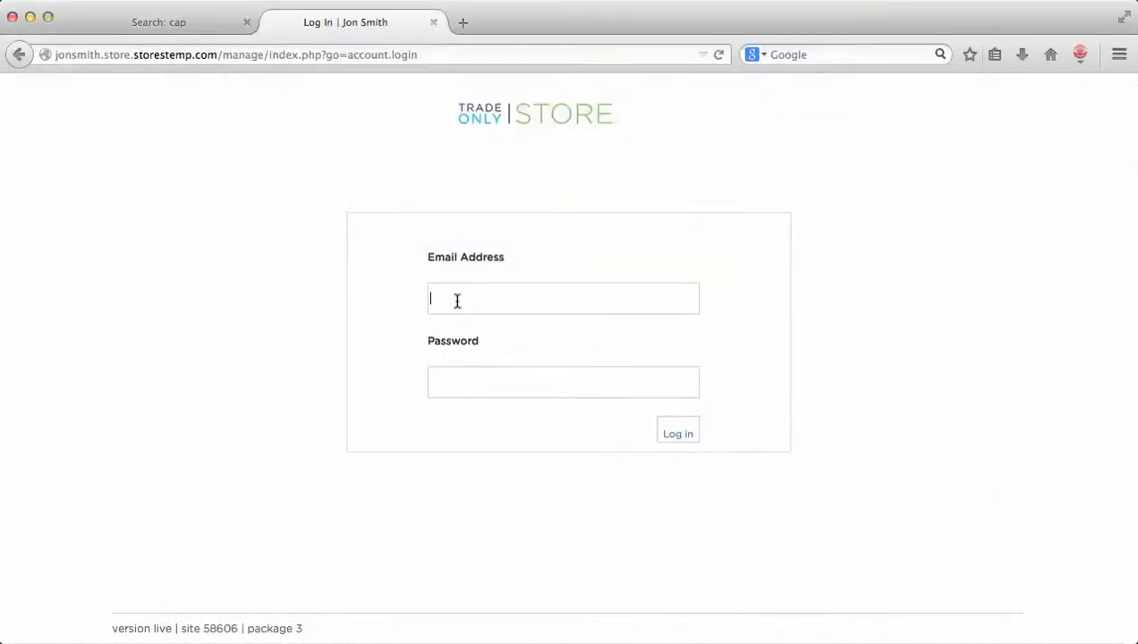
{"action": "key", "text": "super+v"}
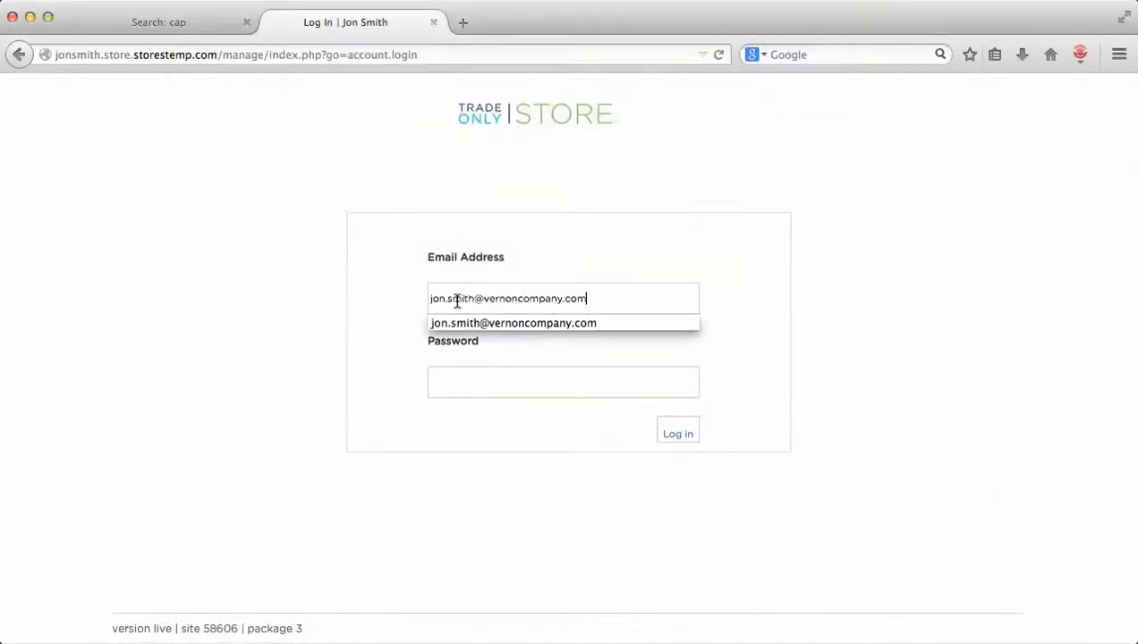
Enter the account password, log in to the management console and dismiss the offer to remember the password.
{"action": "left_click", "coordinate": [562, 384]}
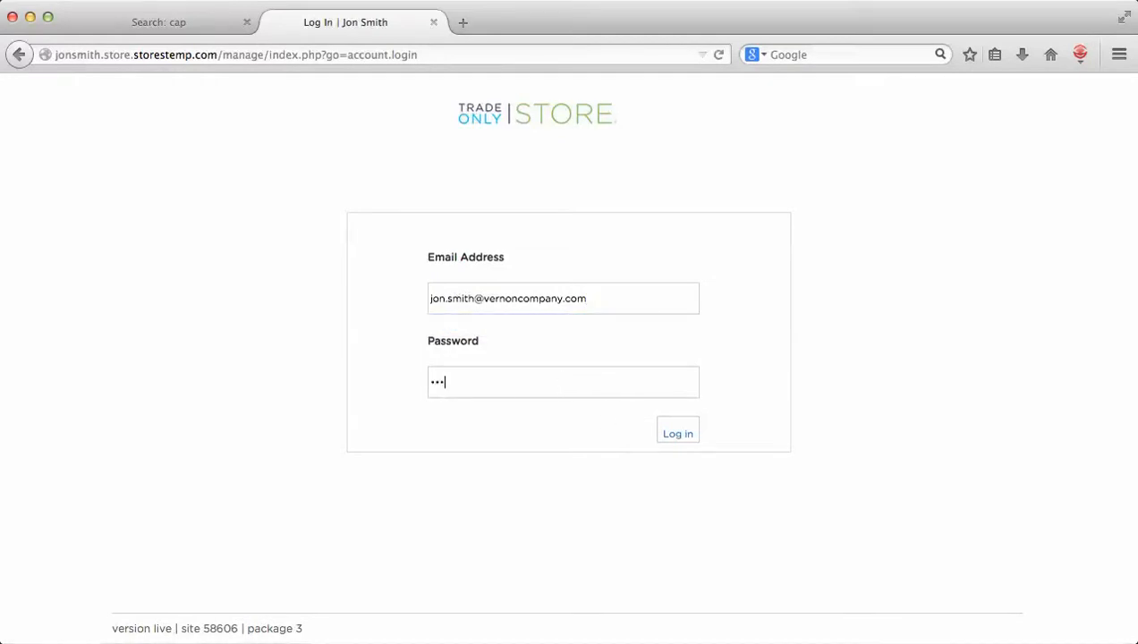
{"action": "key", "text": "Return"}
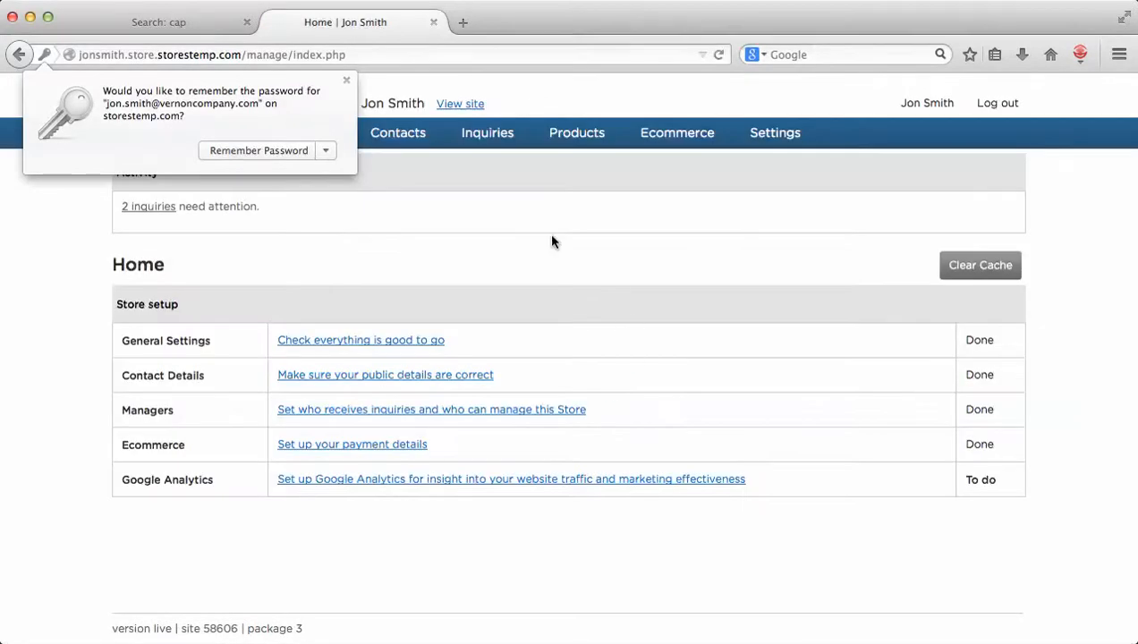
{"action": "left_click", "coordinate": [346, 83]}
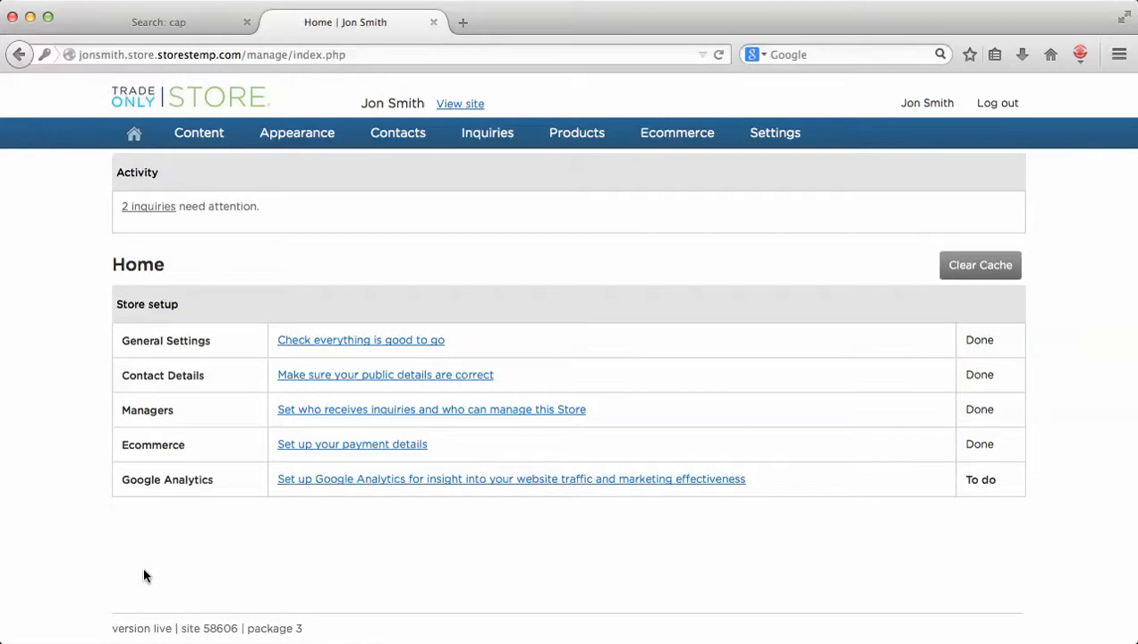
Open the General Settings from the store setup list and view the Products & Pricing settings.
{"action": "left_click", "coordinate": [392, 345]}
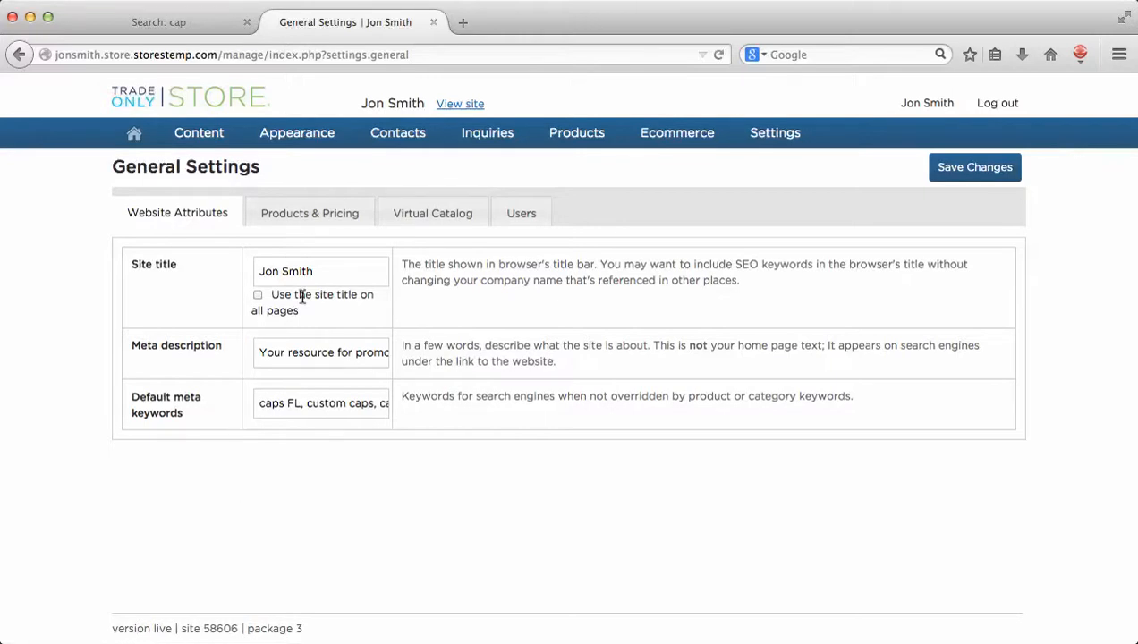
{"action": "left_click", "coordinate": [348, 212]}
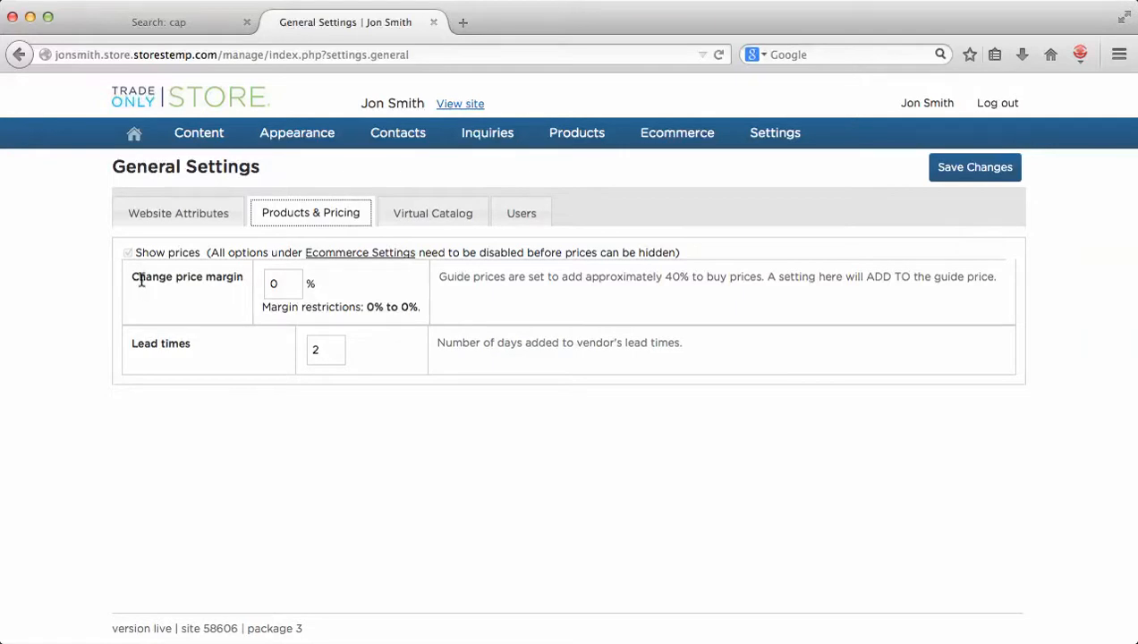
View the Website Attributes, then open Contact Details from the store setup list and review the public contact details.
{"action": "left_click", "coordinate": [160, 206]}
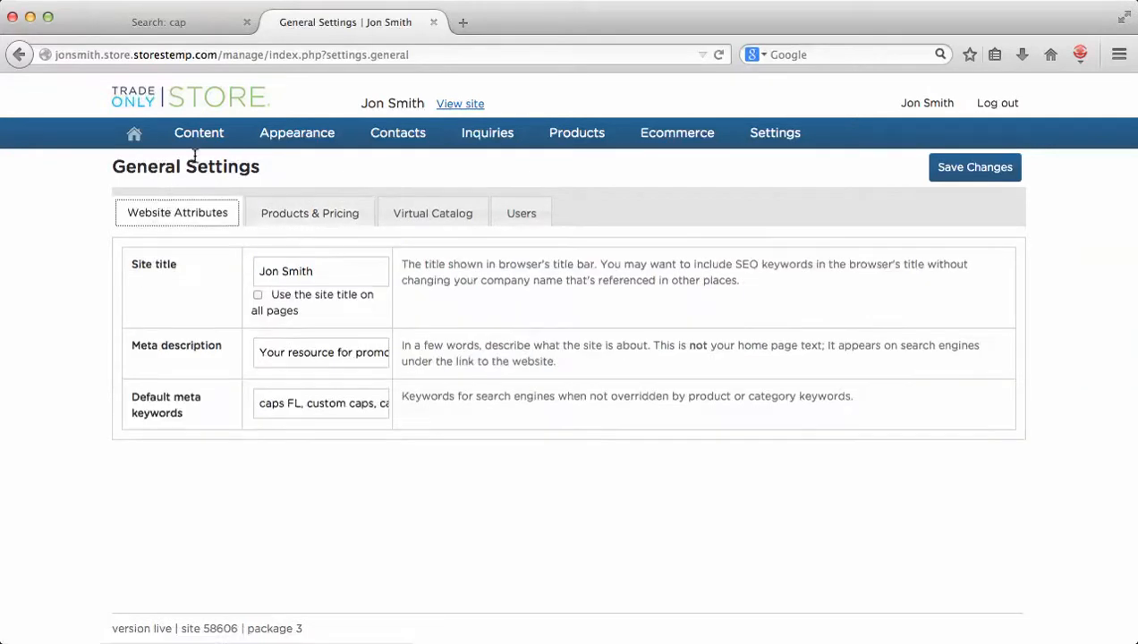
{"action": "left_click", "coordinate": [134, 139]}
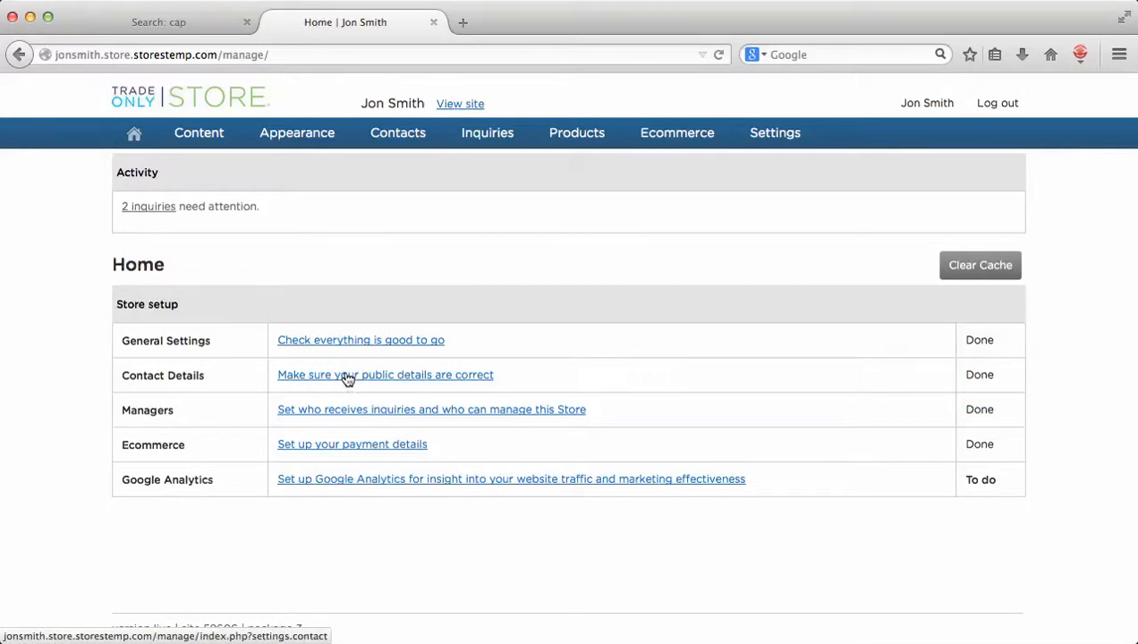
{"action": "left_click", "coordinate": [347, 376]}
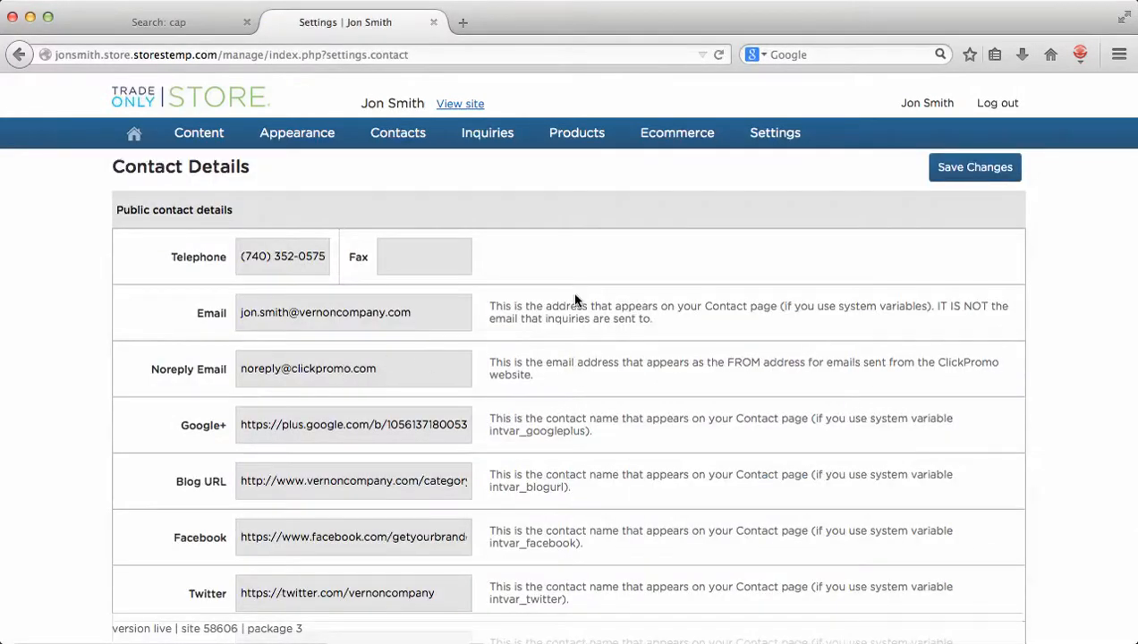
{"action": "scroll", "coordinate": [578, 306], "scroll_direction": "down", "scroll_amount": 3}
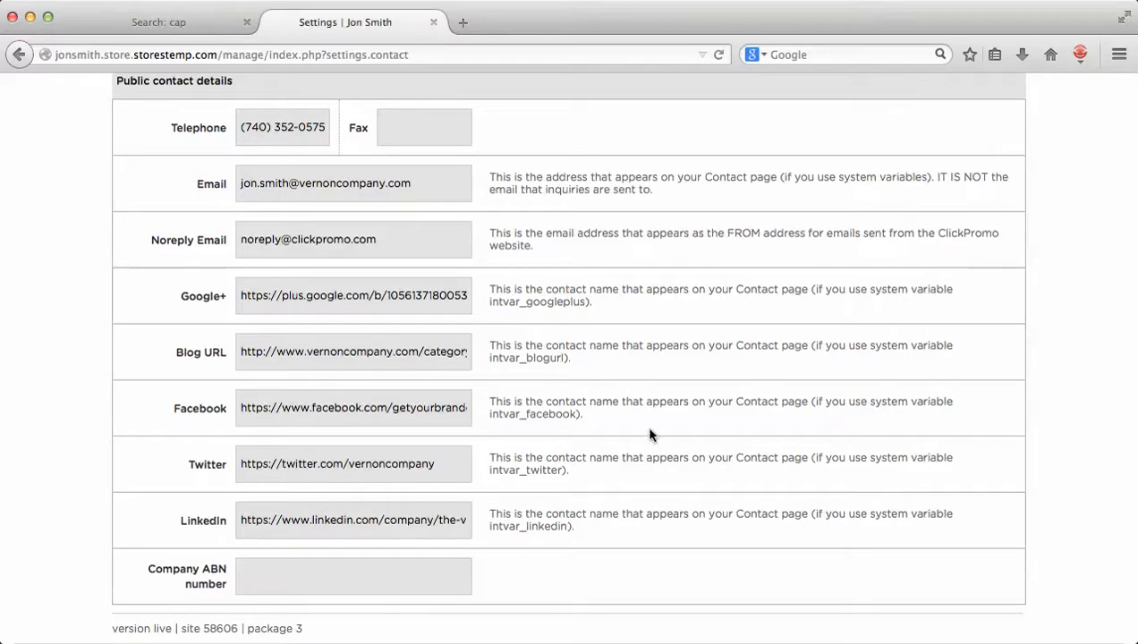
{"action": "scroll", "coordinate": [650, 435], "scroll_direction": "up", "scroll_amount": 3}
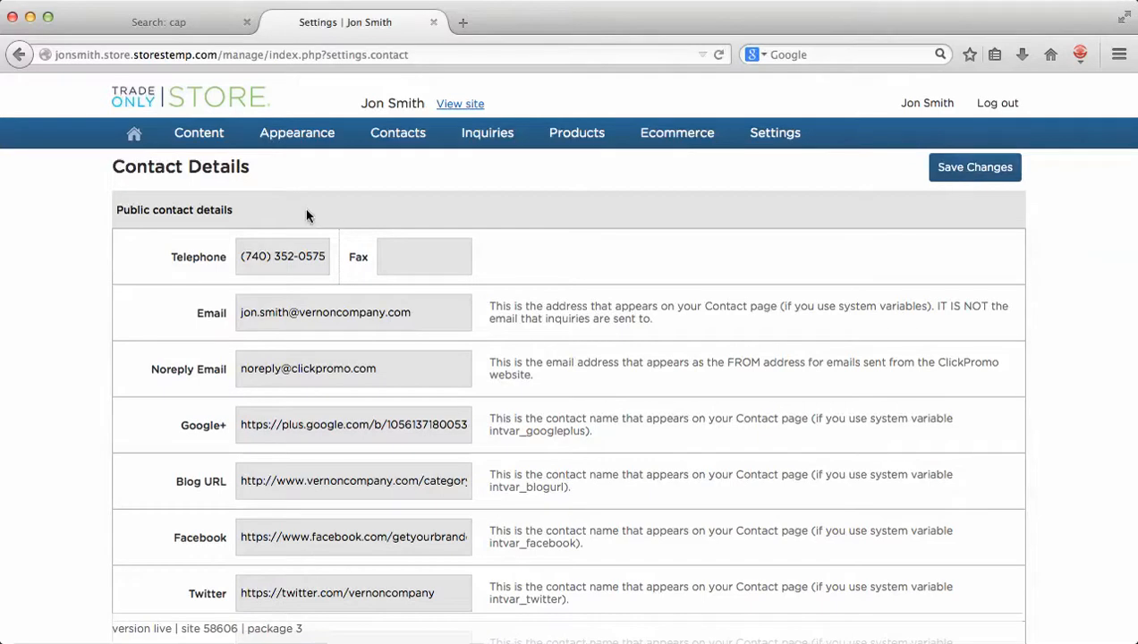
View the Managers settings, then review the Ecommerce payment, checkout and Authorize.net settings from the store setup list.
{"action": "left_click", "coordinate": [132, 136]}
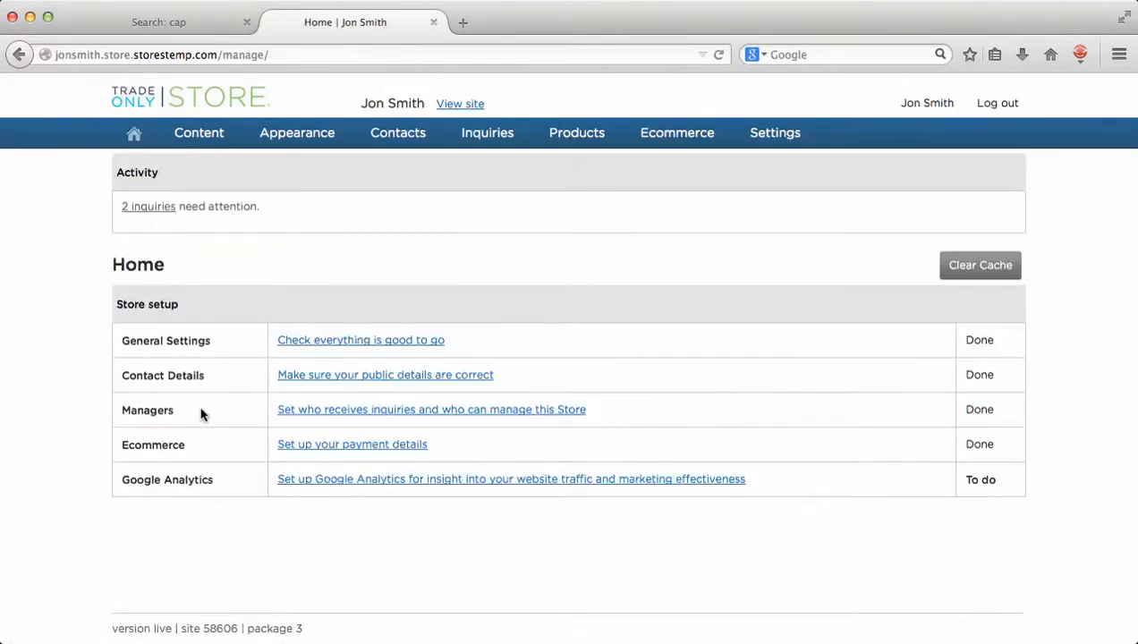
{"action": "left_click", "coordinate": [335, 412]}
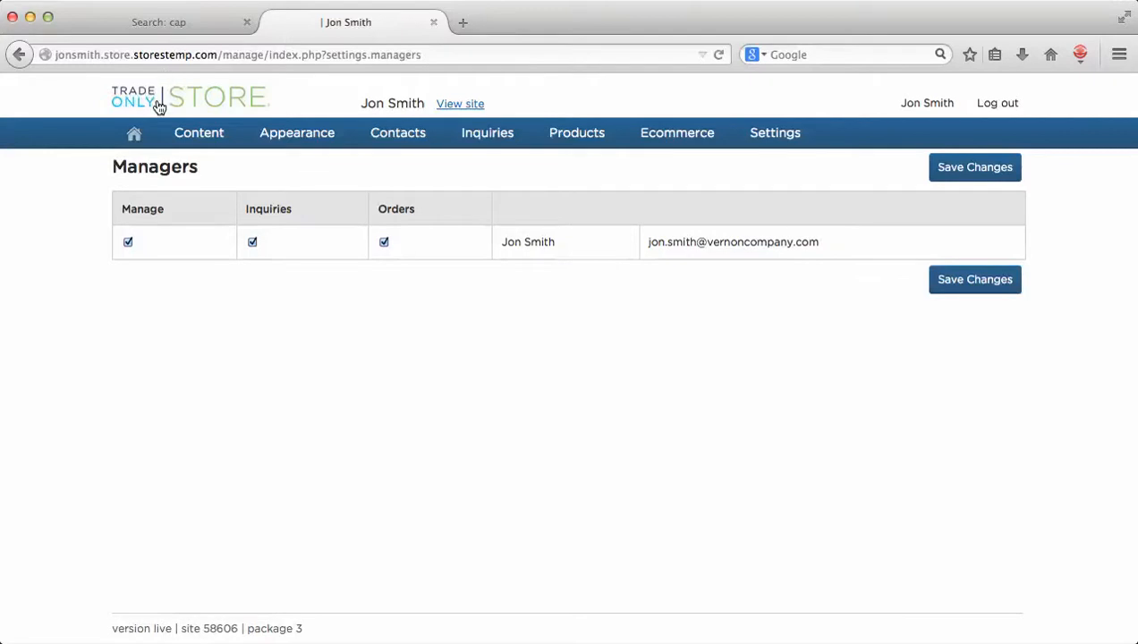
{"action": "left_click", "coordinate": [137, 132]}
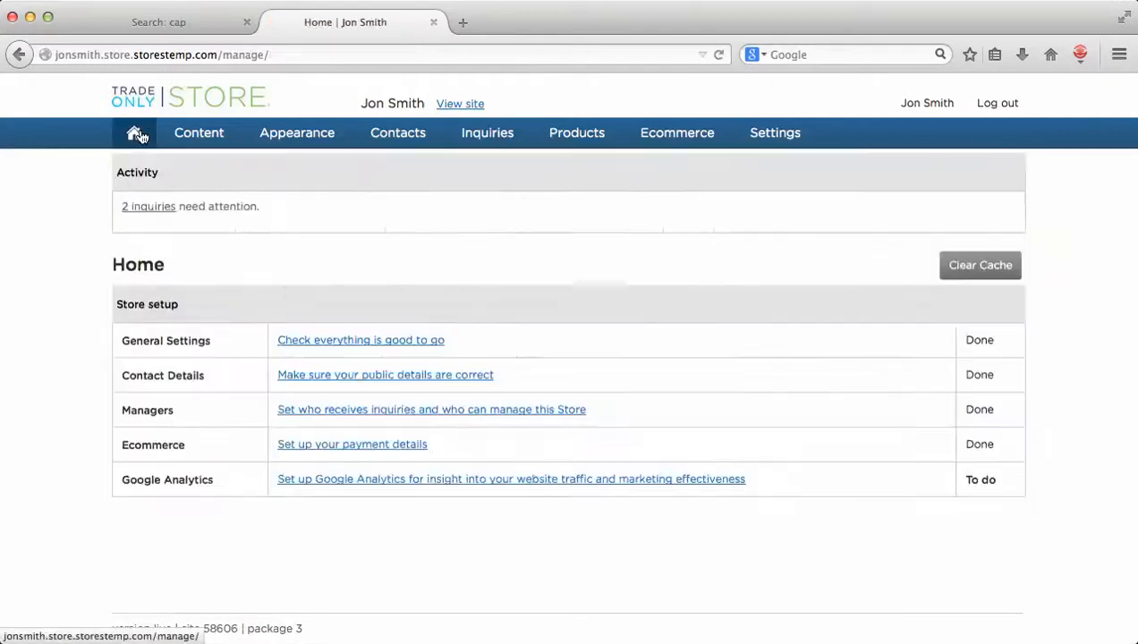
{"action": "left_click", "coordinate": [309, 450]}
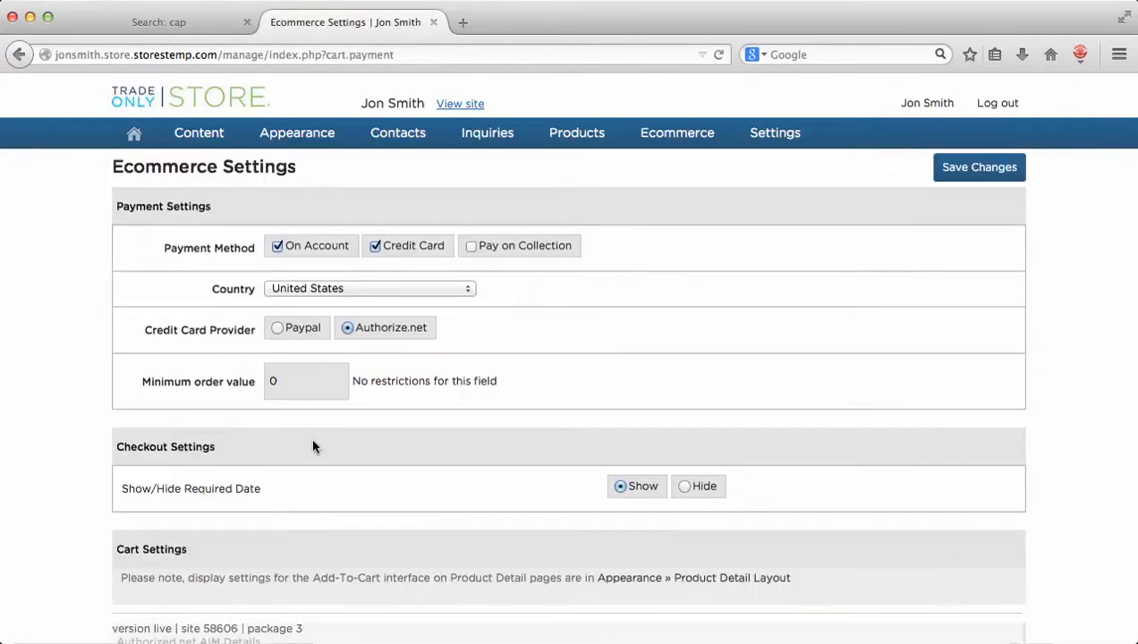
{"action": "scroll", "coordinate": [586, 330], "scroll_direction": "down", "scroll_amount": 3}
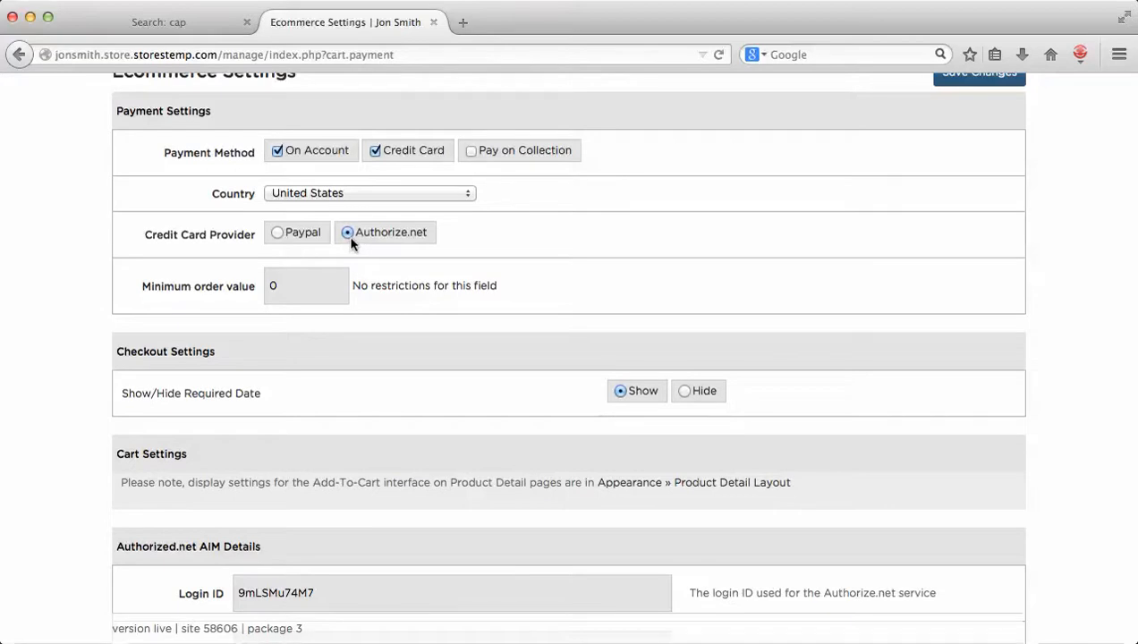
{"action": "scroll", "coordinate": [350, 243], "scroll_direction": "down", "scroll_amount": 5}
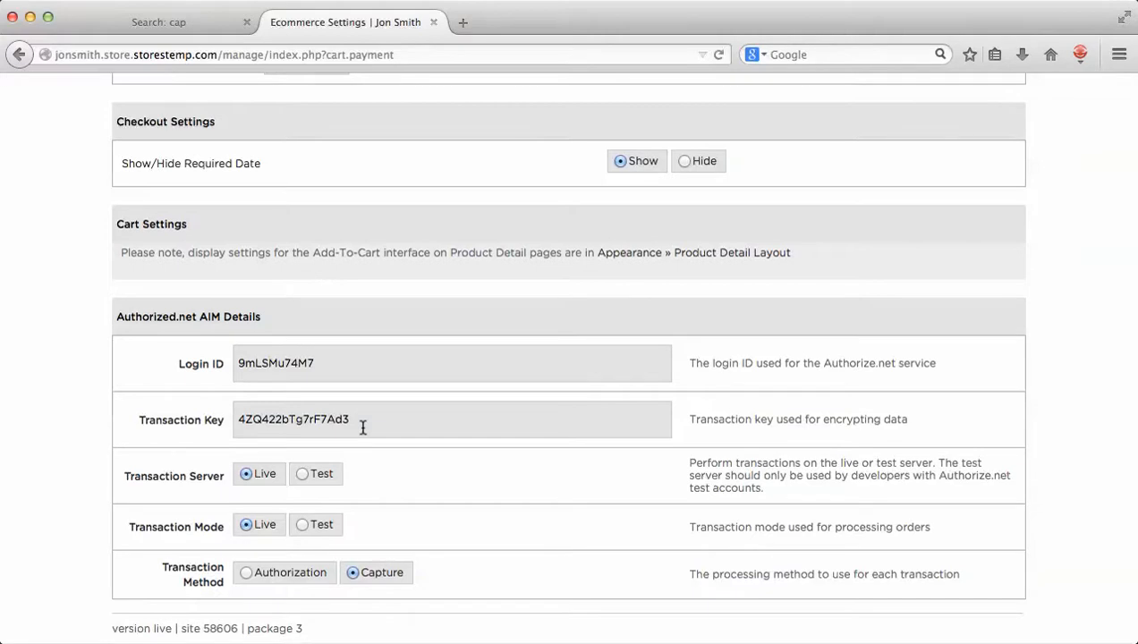
{"action": "scroll", "coordinate": [363, 427], "scroll_direction": "up", "scroll_amount": 4}
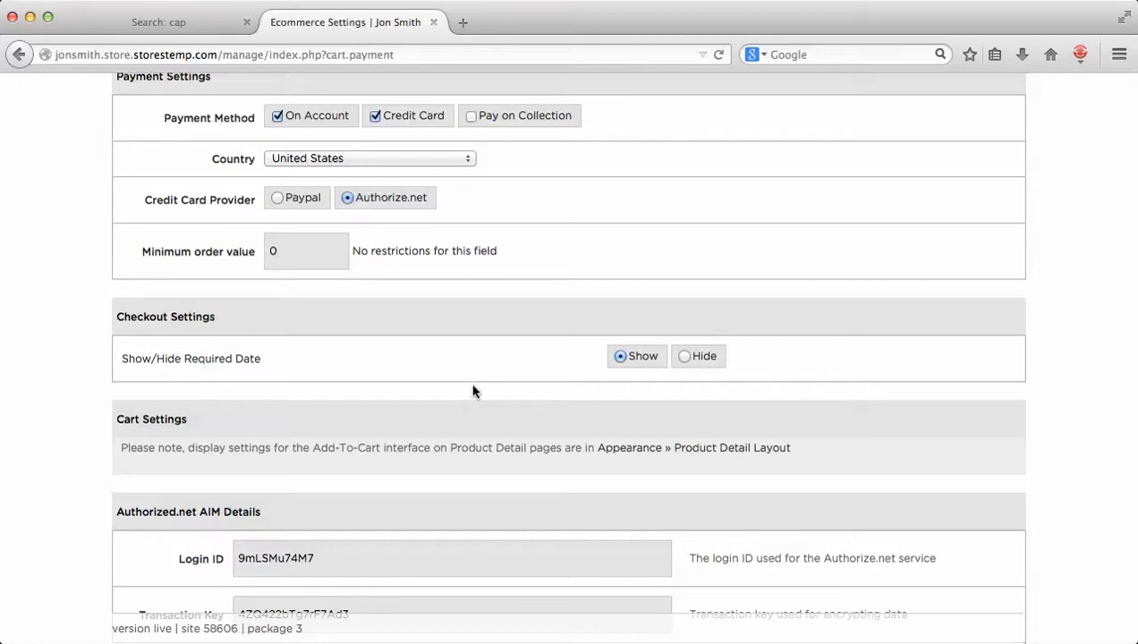
{"action": "scroll", "coordinate": [473, 391], "scroll_direction": "up", "scroll_amount": 3}
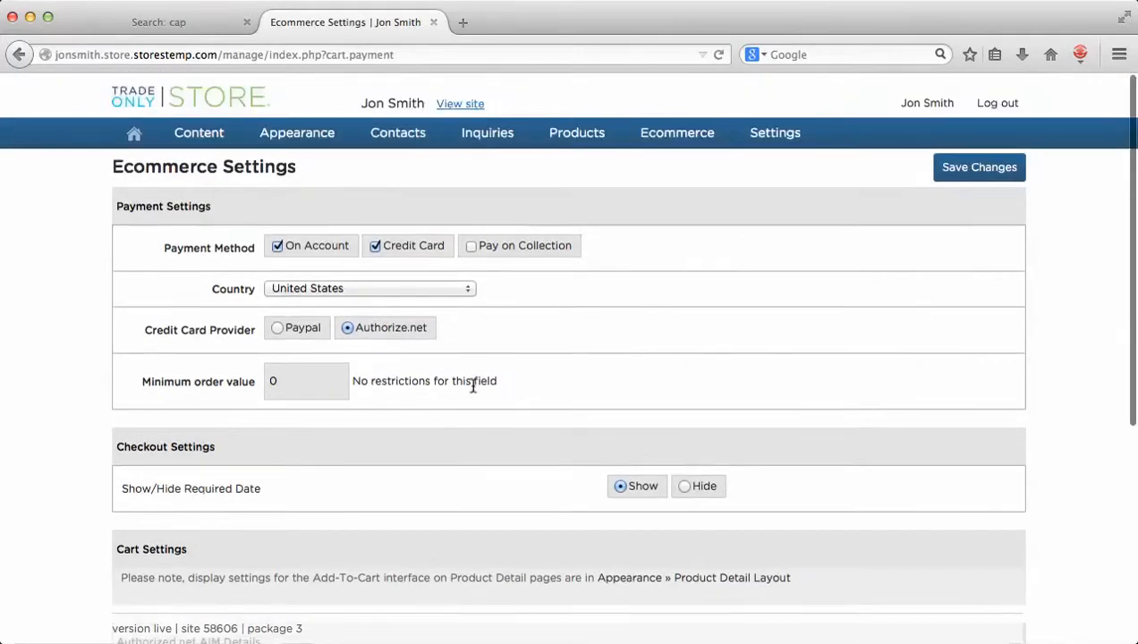
View the Google Analytics setup from the store setup list and return to the console's home page.
{"action": "left_click", "coordinate": [133, 142]}
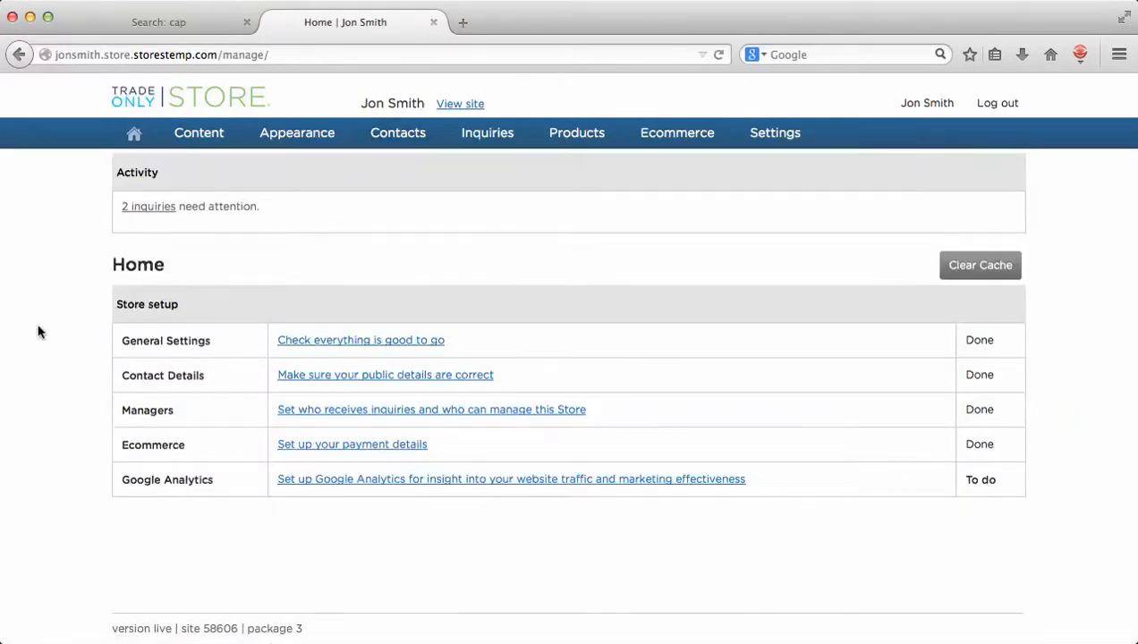
{"action": "left_click", "coordinate": [309, 483]}
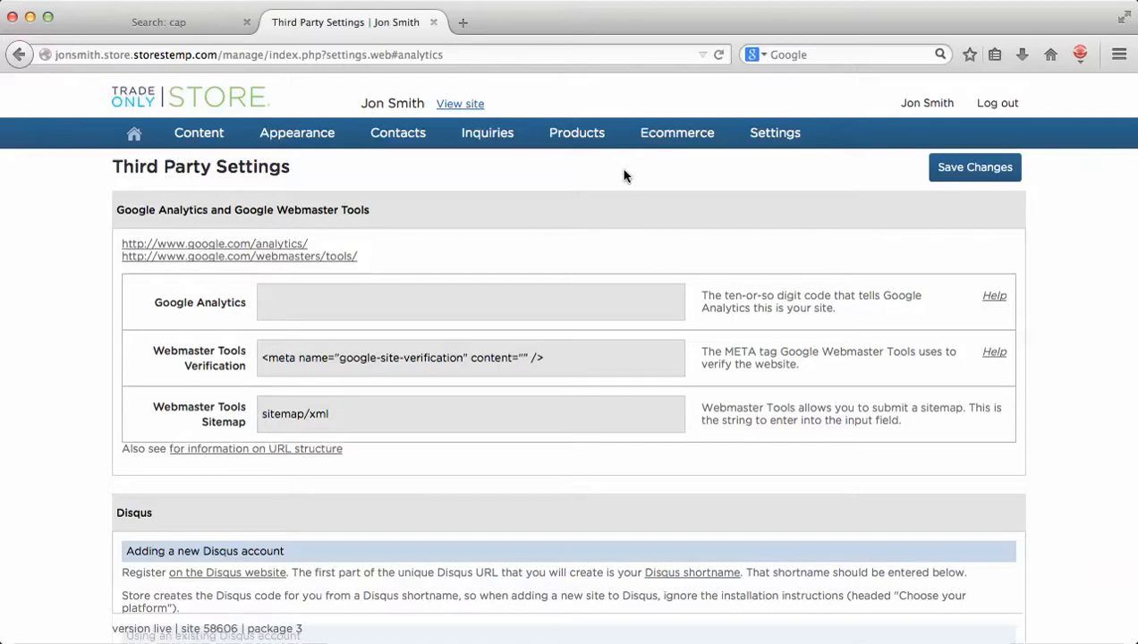
{"action": "left_click", "coordinate": [133, 132]}
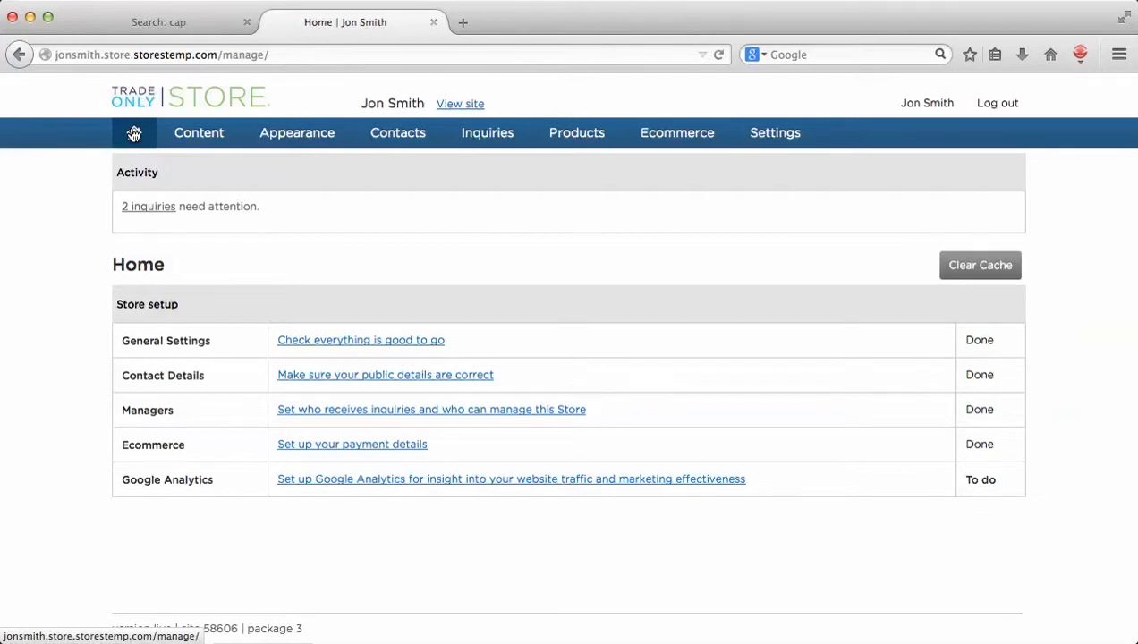
View the customer list, open the first customer's account number for editing and close it without changes.
{"action": "mouse_move", "coordinate": [394, 138]}
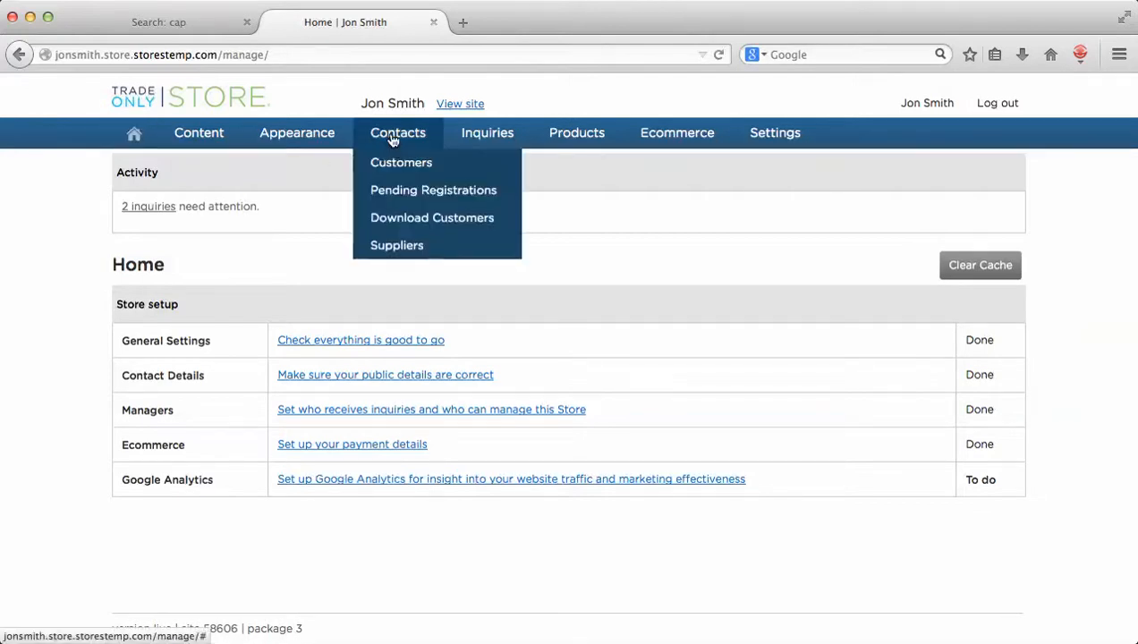
{"action": "left_click", "coordinate": [391, 167]}
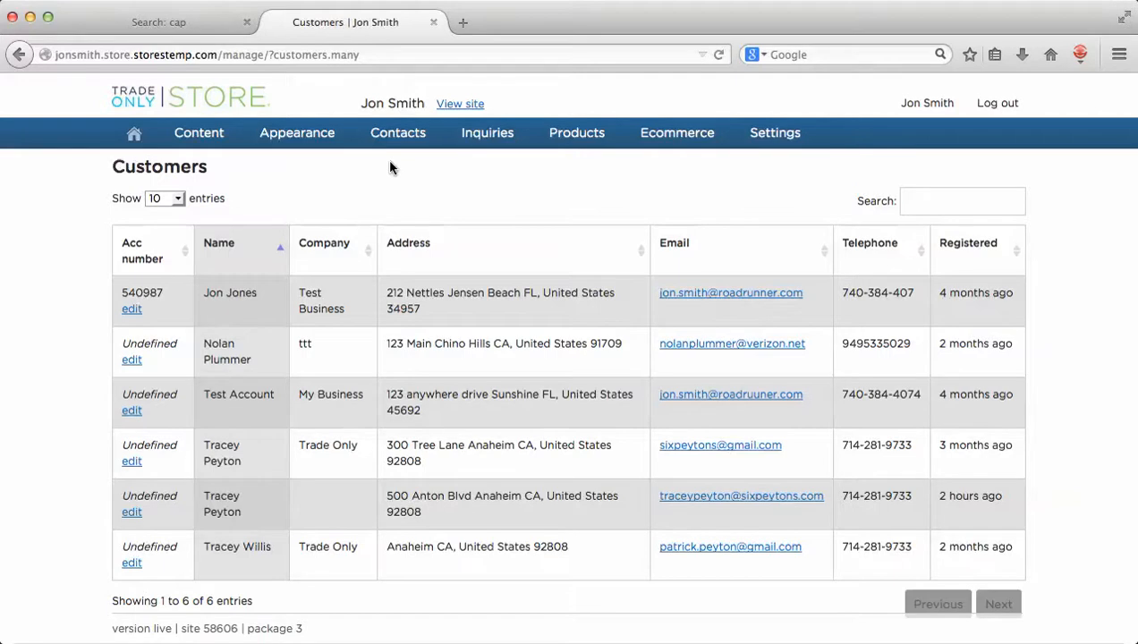
{"action": "left_click", "coordinate": [132, 308]}
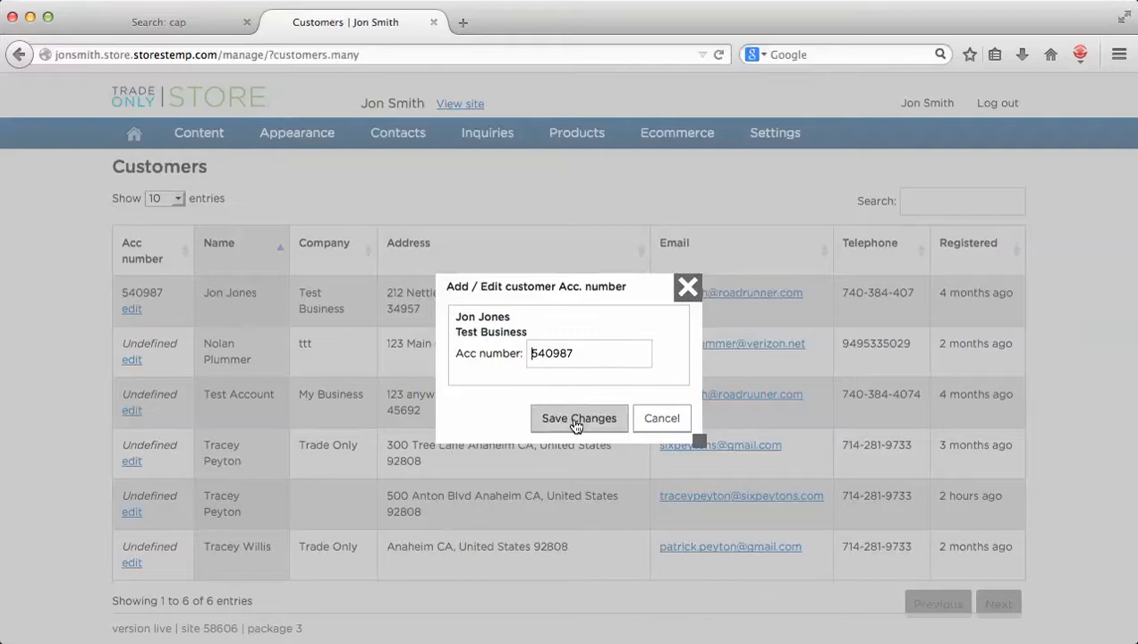
{"action": "left_click", "coordinate": [688, 286]}
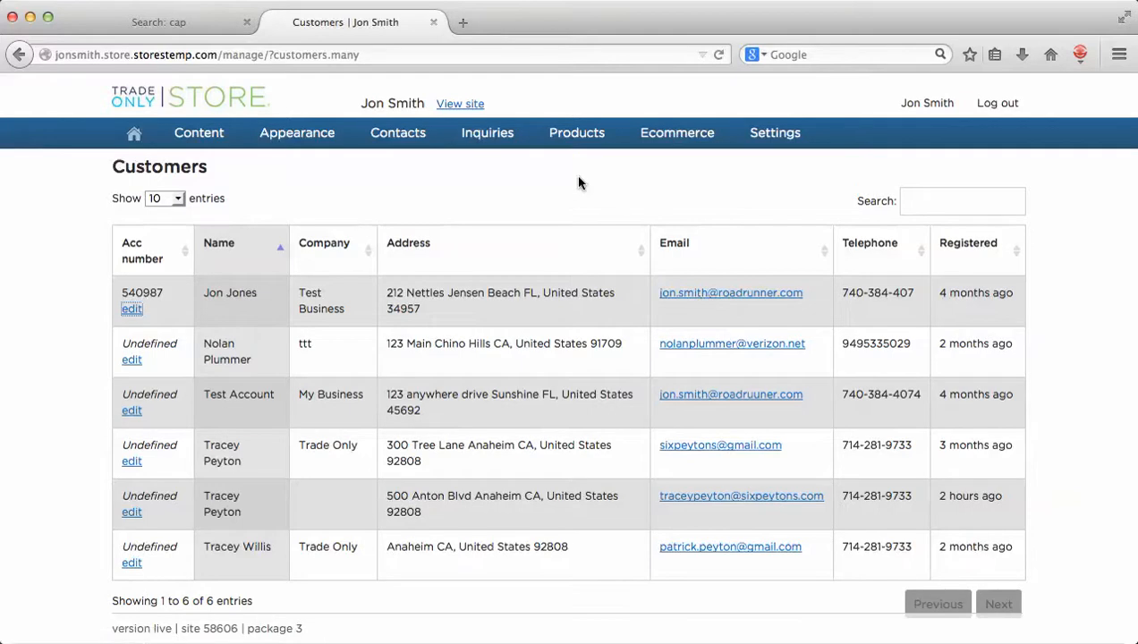
Open the first inquiry in the inquiries list and review its status, customer details and requested products.
{"action": "mouse_move", "coordinate": [506, 135]}
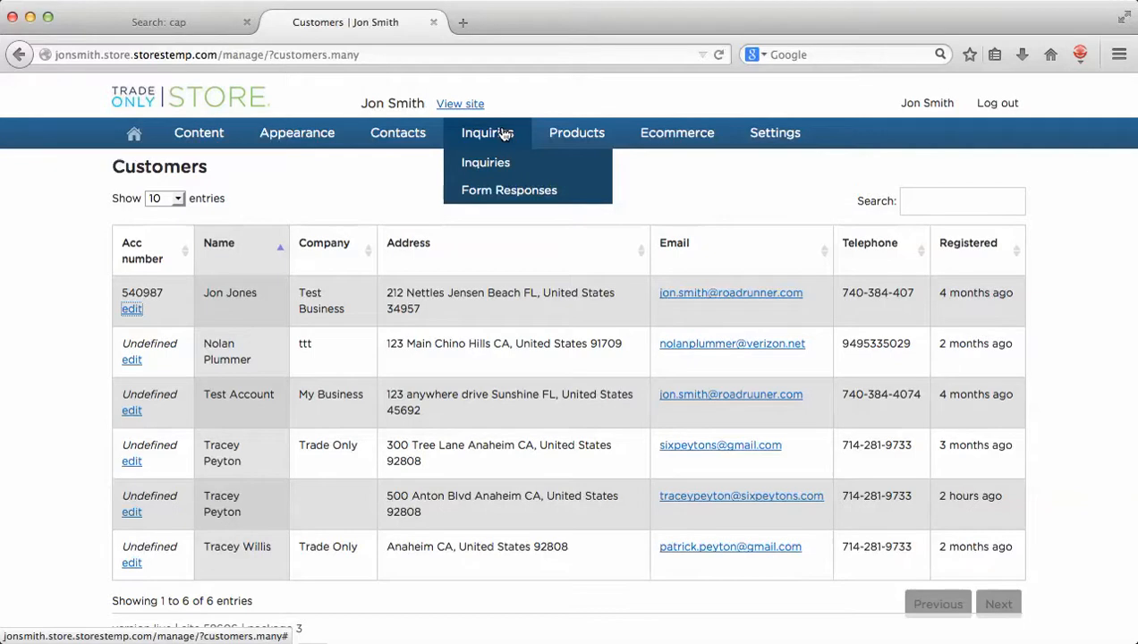
{"action": "left_click", "coordinate": [501, 166]}
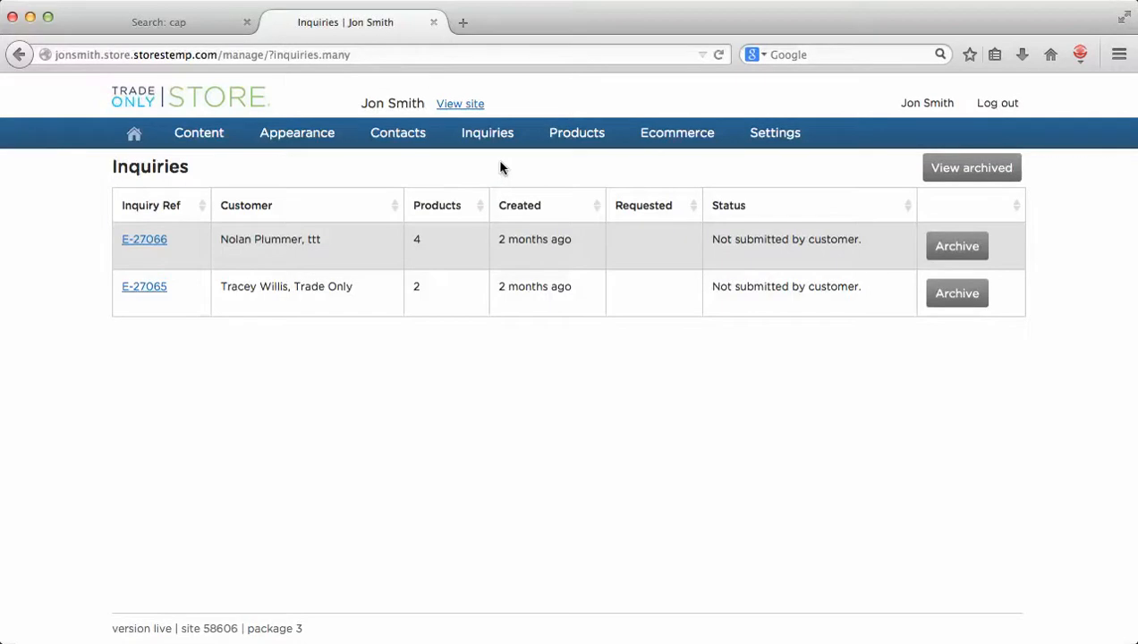
{"action": "left_click", "coordinate": [153, 241]}
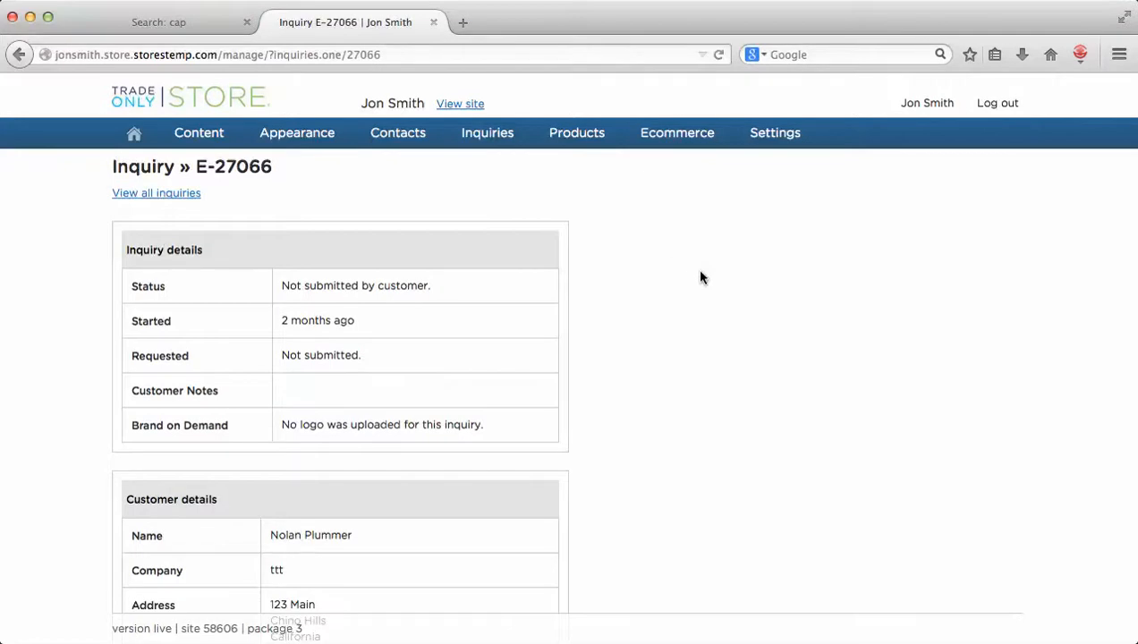
{"action": "scroll", "coordinate": [712, 284], "scroll_direction": "down", "scroll_amount": 5}
{"action": "scroll", "coordinate": [713, 284], "scroll_direction": "down", "scroll_amount": 4}
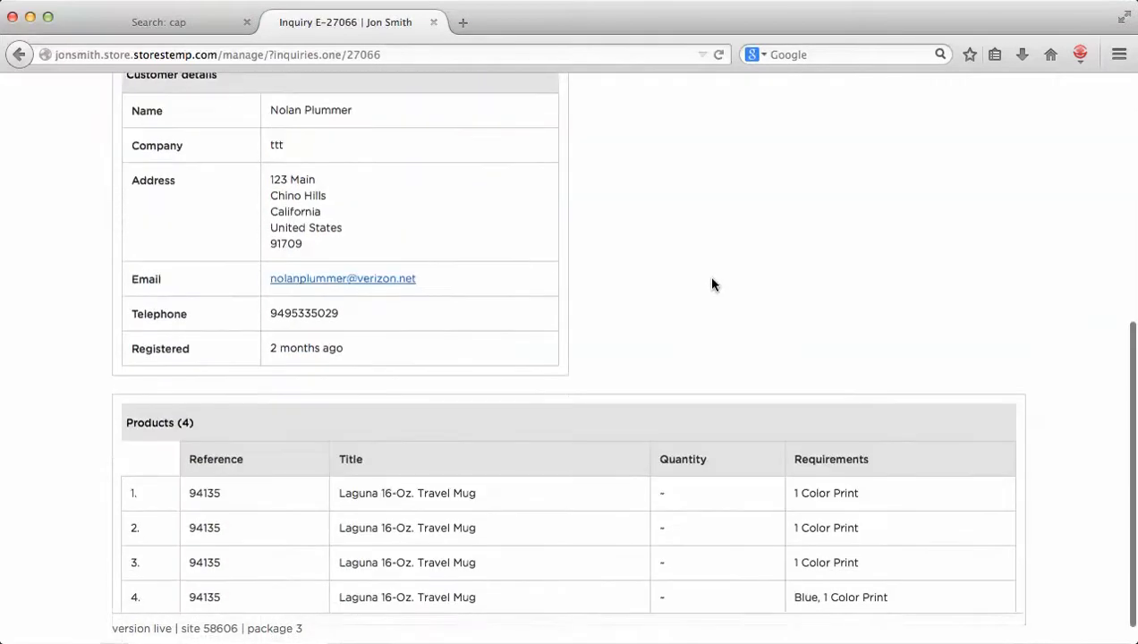
{"action": "scroll", "coordinate": [712, 283], "scroll_direction": "down", "scroll_amount": 1}
{"action": "scroll", "coordinate": [713, 283], "scroll_direction": "up", "scroll_amount": 2}
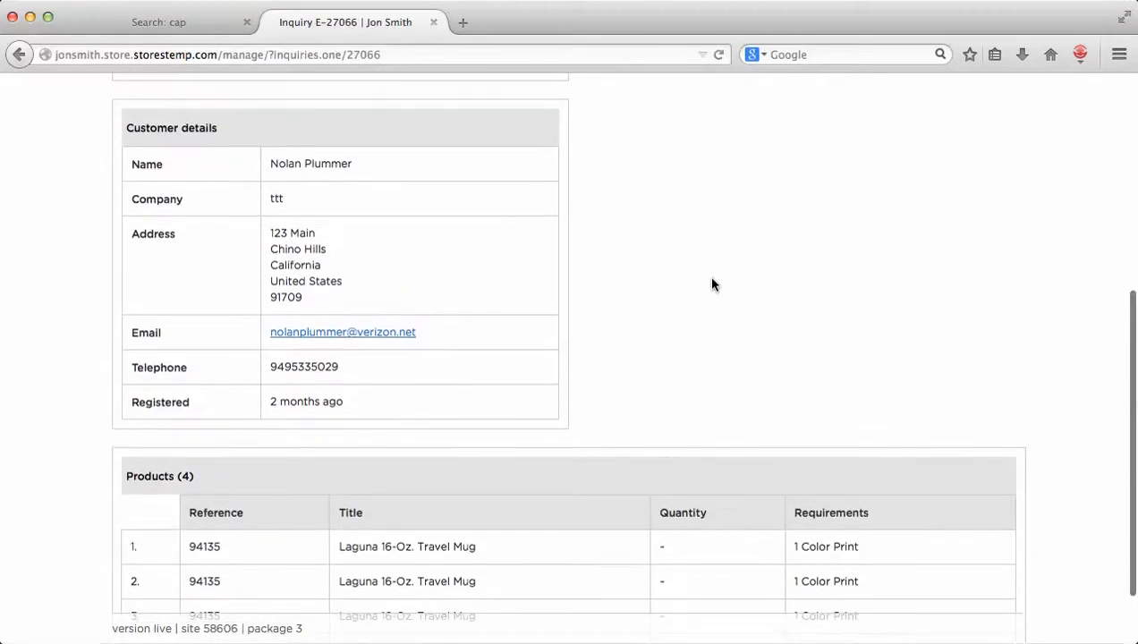
{"action": "scroll", "coordinate": [713, 284], "scroll_direction": "up", "scroll_amount": 1}
{"action": "scroll", "coordinate": [713, 283], "scroll_direction": "up", "scroll_amount": 7}
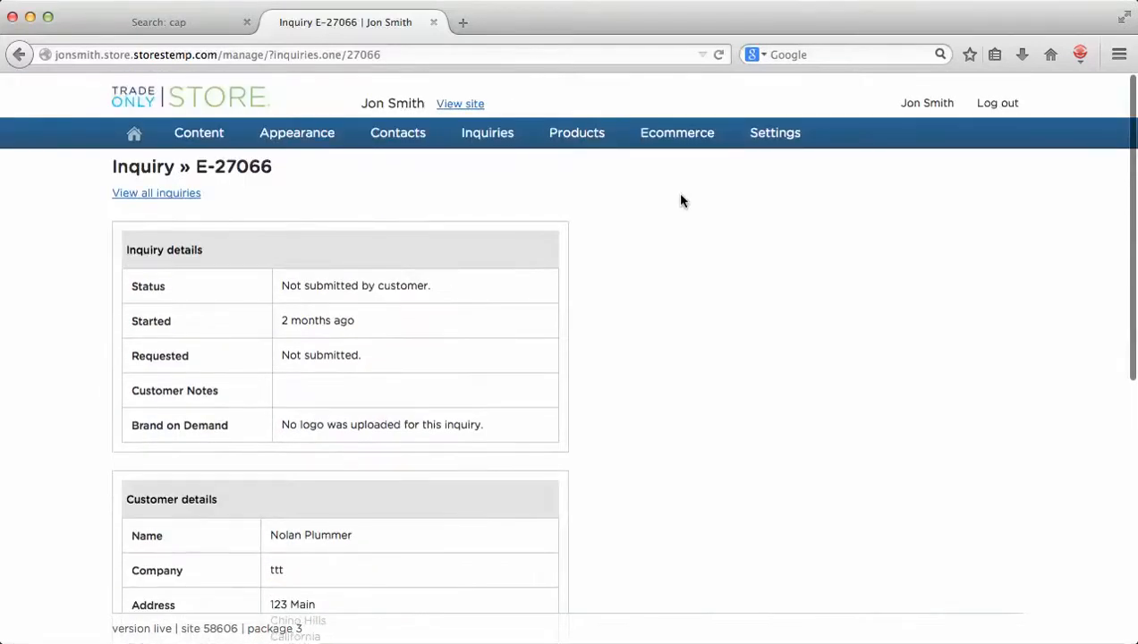
Open the newest completed ecommerce order and review its shipping, billing, checkout, product and summary details.
{"action": "mouse_move", "coordinate": [674, 141]}
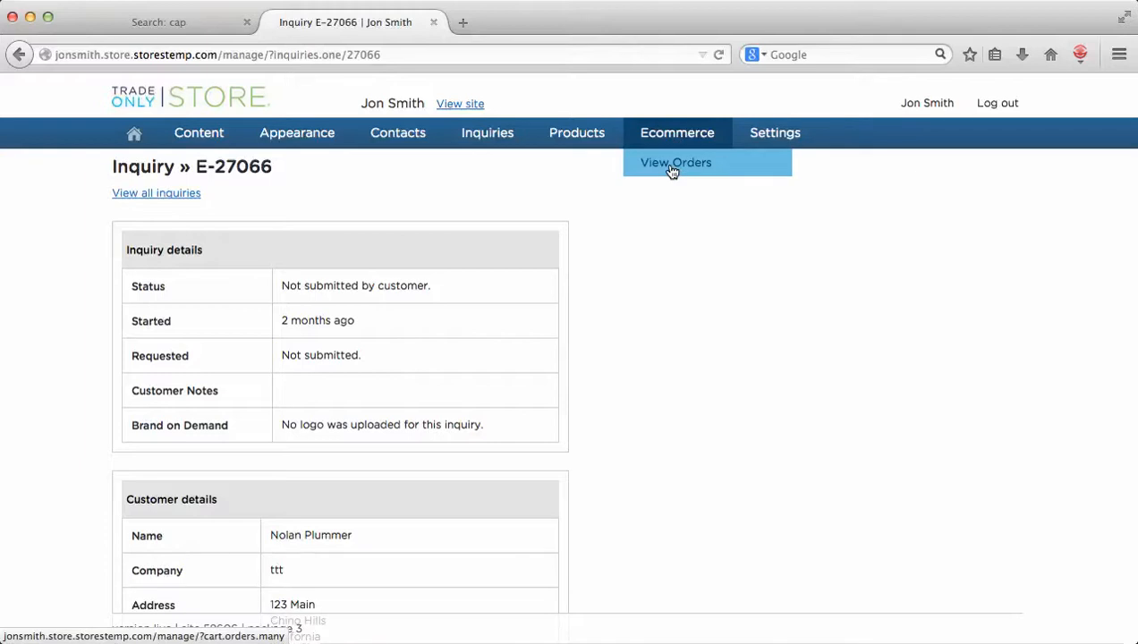
{"action": "left_click", "coordinate": [672, 169]}
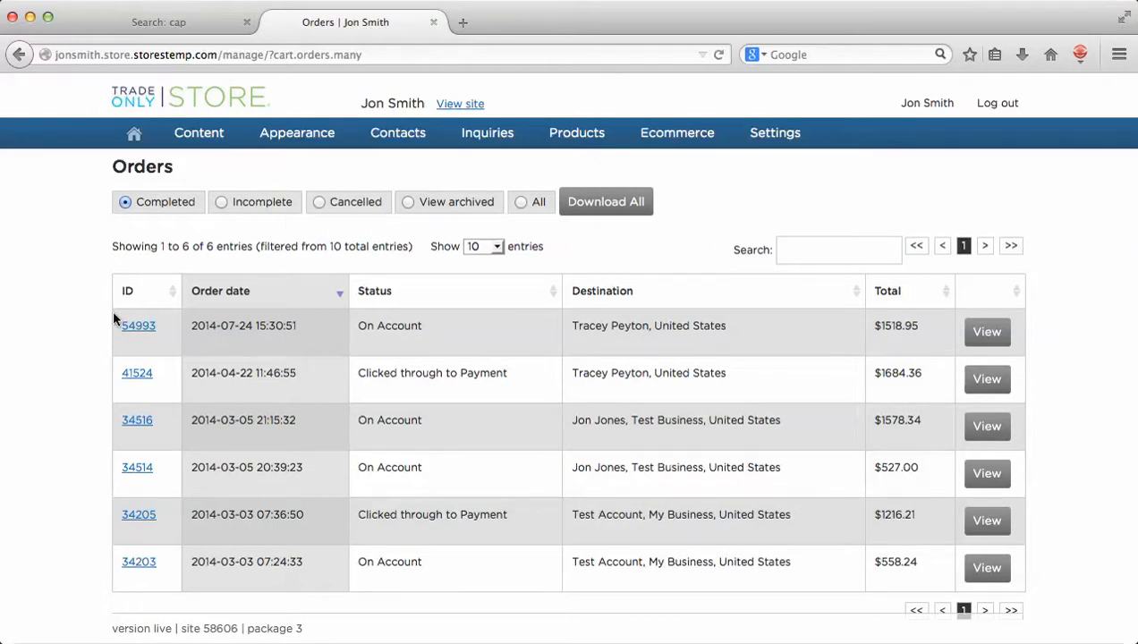
{"action": "left_click", "coordinate": [132, 329]}
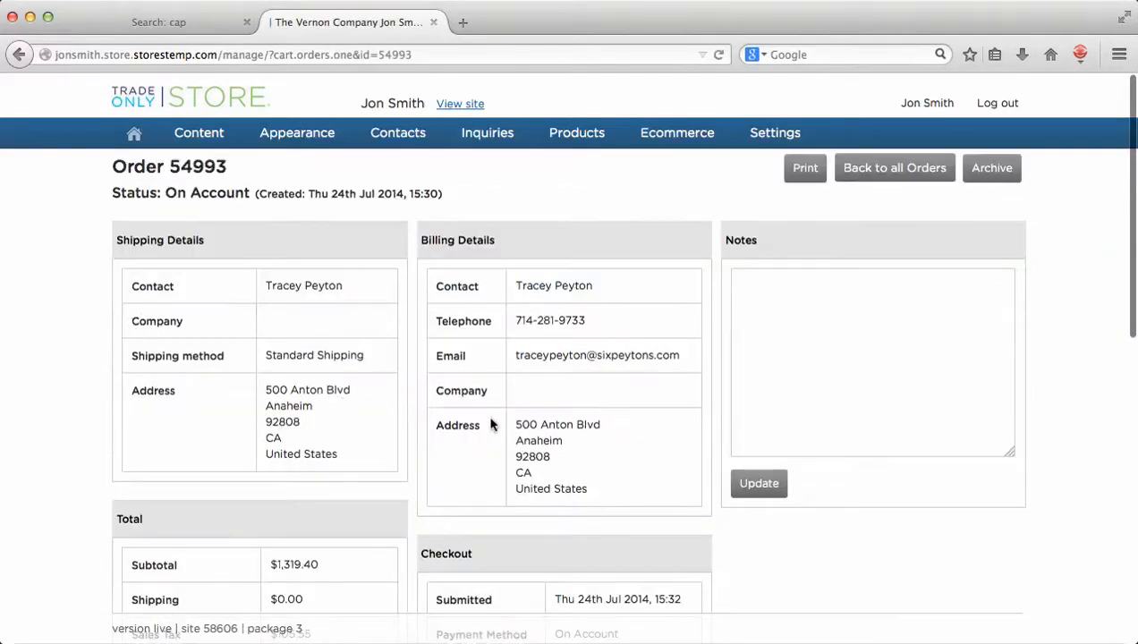
{"action": "scroll", "coordinate": [660, 328], "scroll_direction": "down", "scroll_amount": 10}
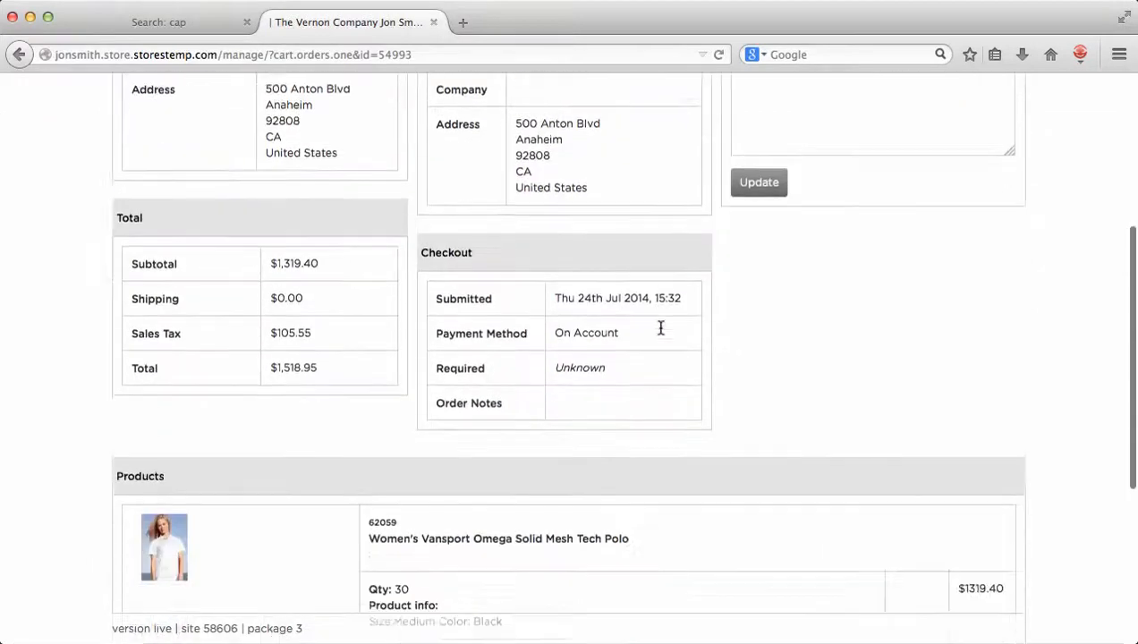
{"action": "scroll", "coordinate": [660, 333], "scroll_direction": "down", "scroll_amount": 3}
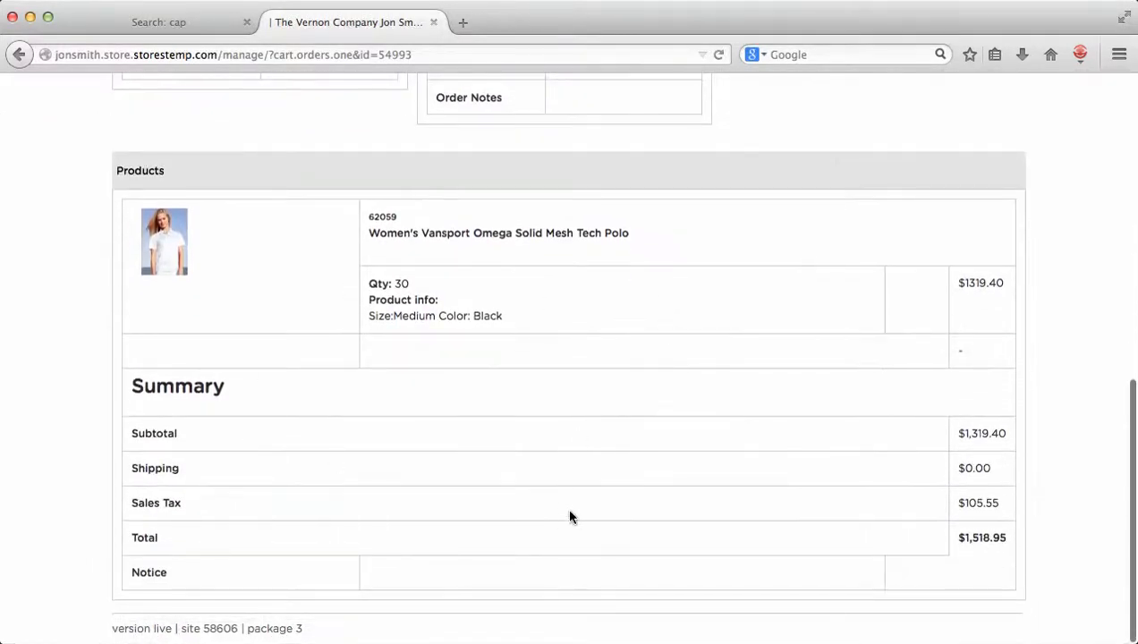
{"action": "scroll", "coordinate": [609, 465], "scroll_direction": "up", "scroll_amount": 8}
{"action": "scroll", "coordinate": [609, 465], "scroll_direction": "up", "scroll_amount": 6}
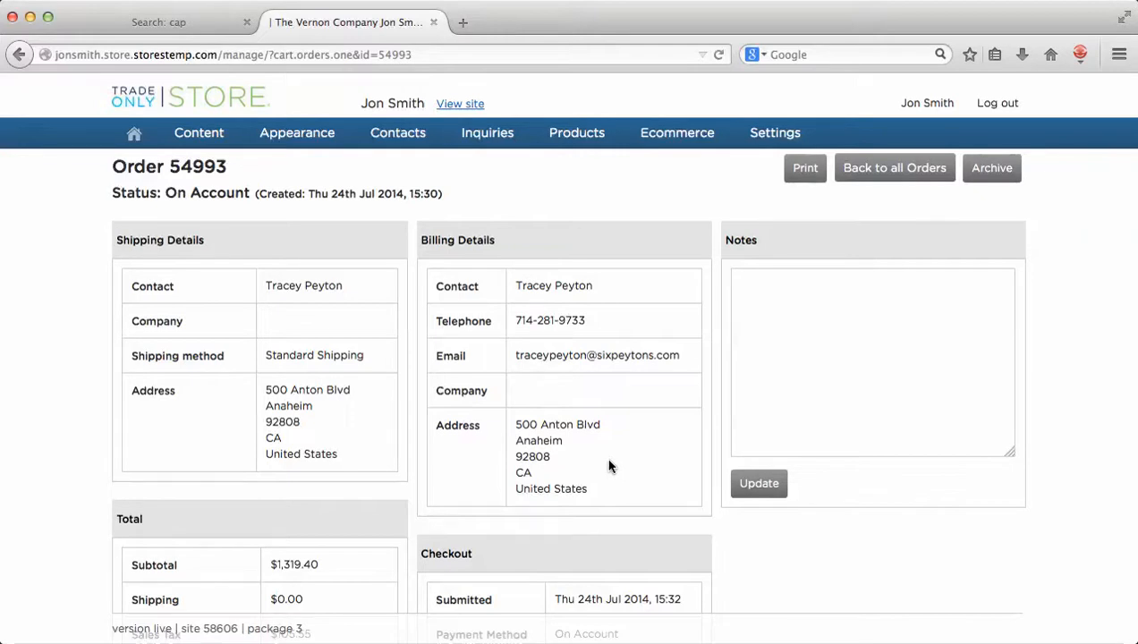
Open the Default Pages settings and open the About Vernon page text for editing.
{"action": "mouse_move", "coordinate": [765, 139]}
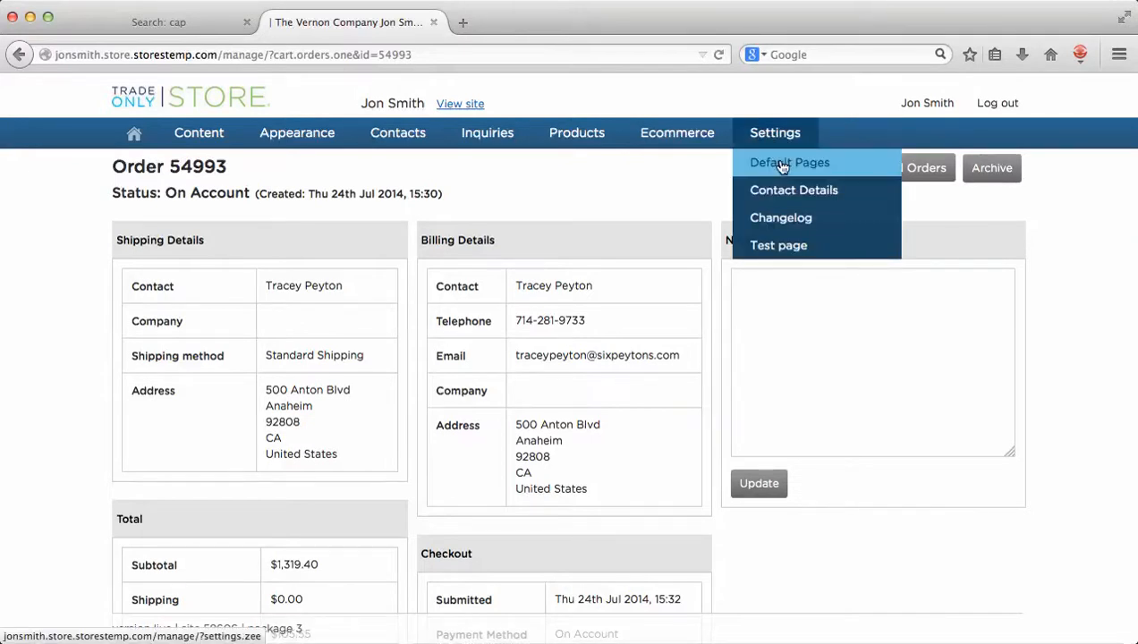
{"action": "left_click", "coordinate": [782, 168]}
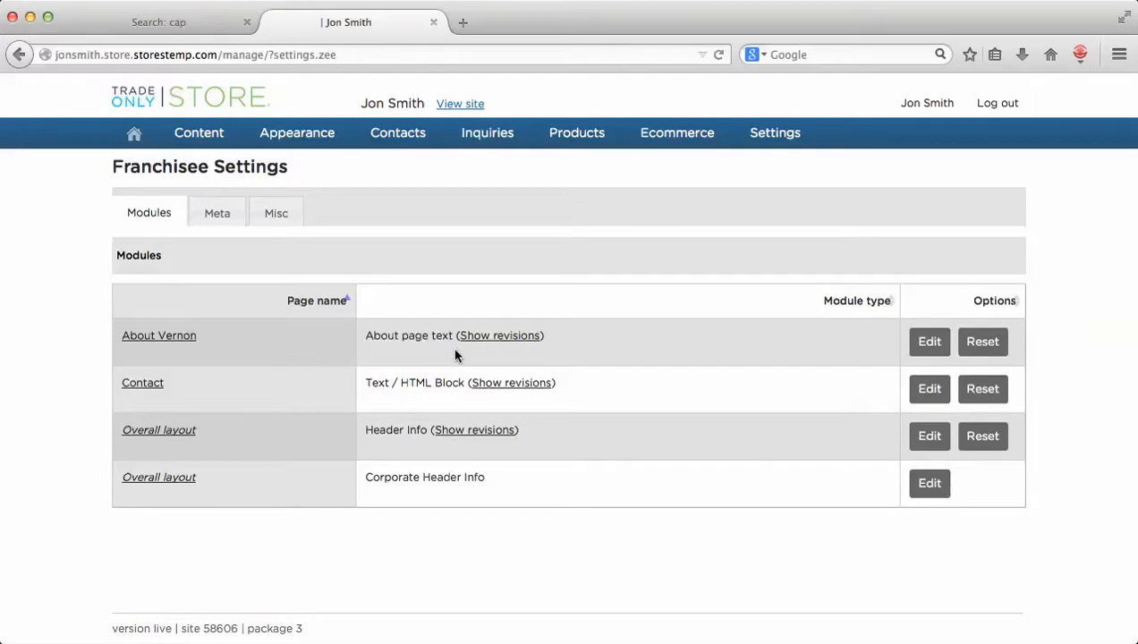
{"action": "left_click", "coordinate": [929, 343]}
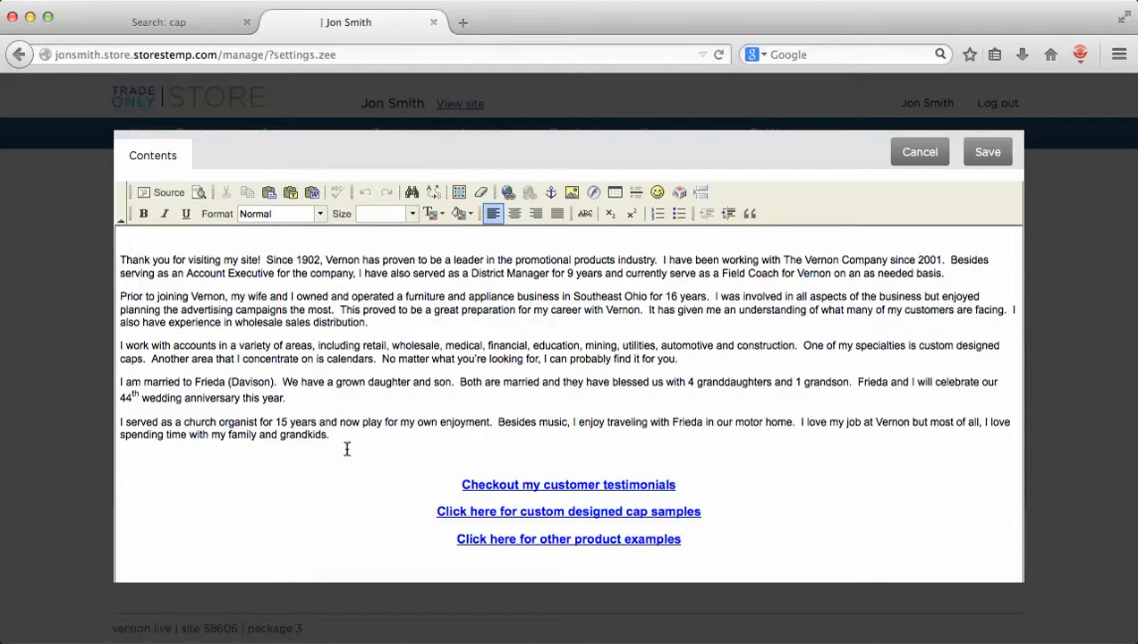
Inspect the link settings of the "Checkout my customer testimonials" text and close them without changes.
{"action": "left_click", "coordinate": [123, 461]}
{"action": "left_click_drag", "start_coordinate": [678, 484], "coordinate": [460, 484]}
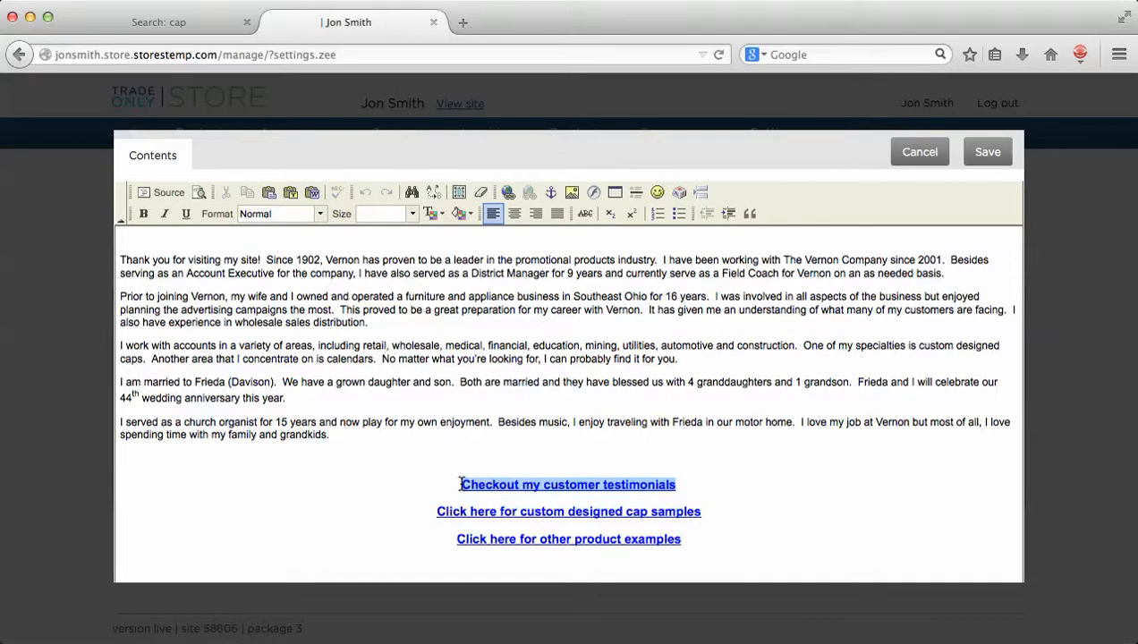
{"action": "left_click", "coordinate": [507, 193]}
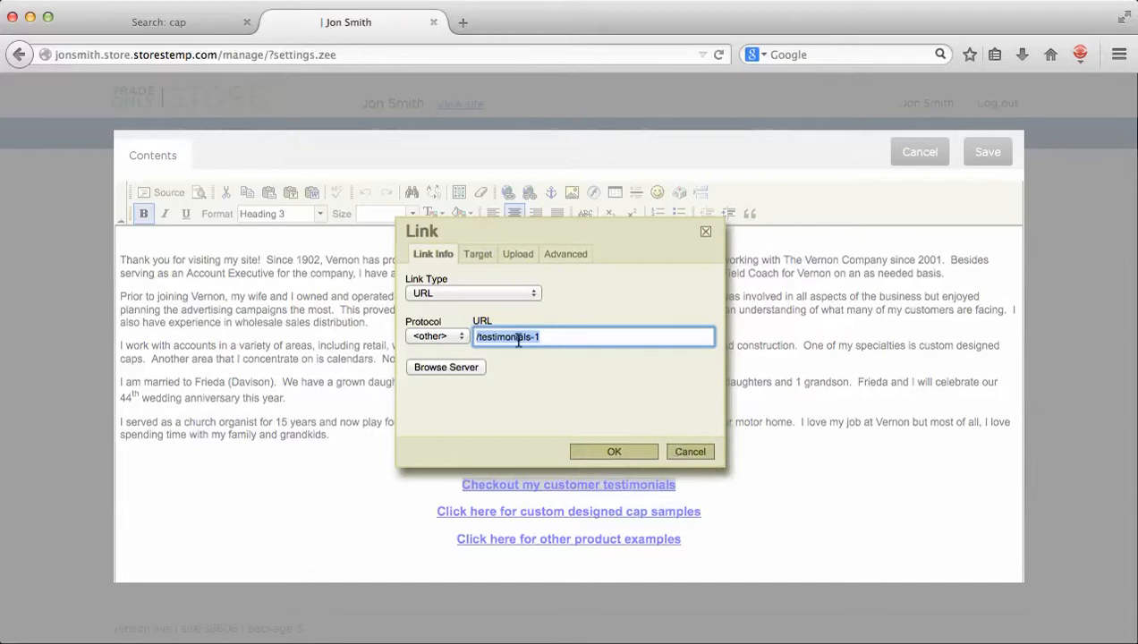
{"action": "left_click", "coordinate": [680, 450]}
{"action": "left_click", "coordinate": [741, 474]}
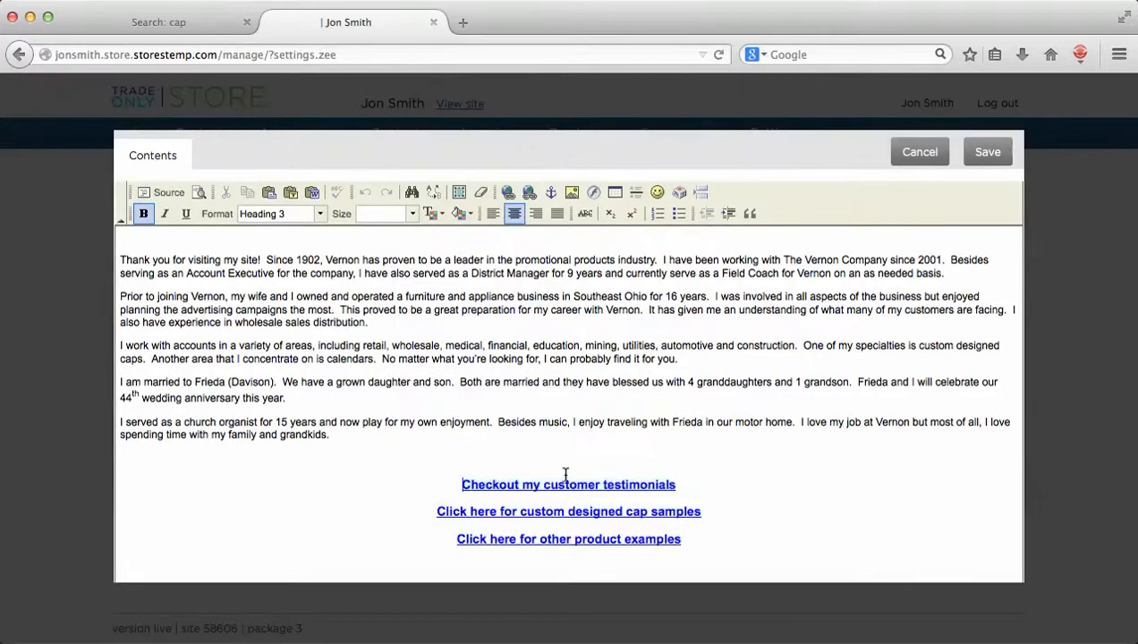
Insert photo 1.JPG from the server below the last paragraph of the About Vernon text, with a width of 200.
{"action": "left_click", "coordinate": [123, 458]}
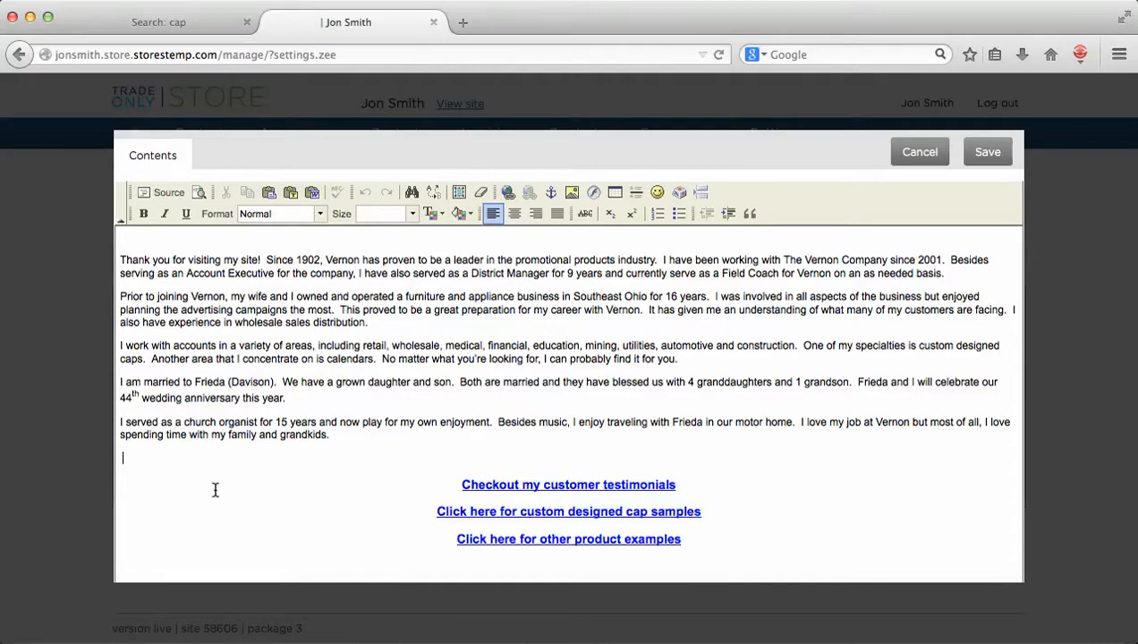
{"action": "left_click", "coordinate": [571, 194]}
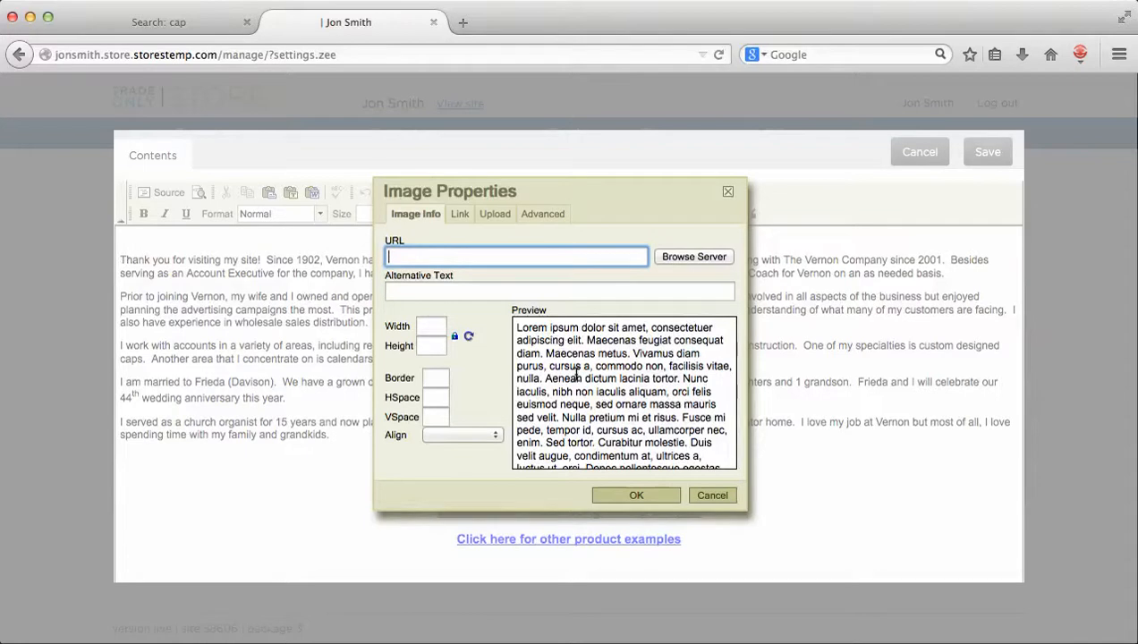
{"action": "left_click", "coordinate": [684, 258]}
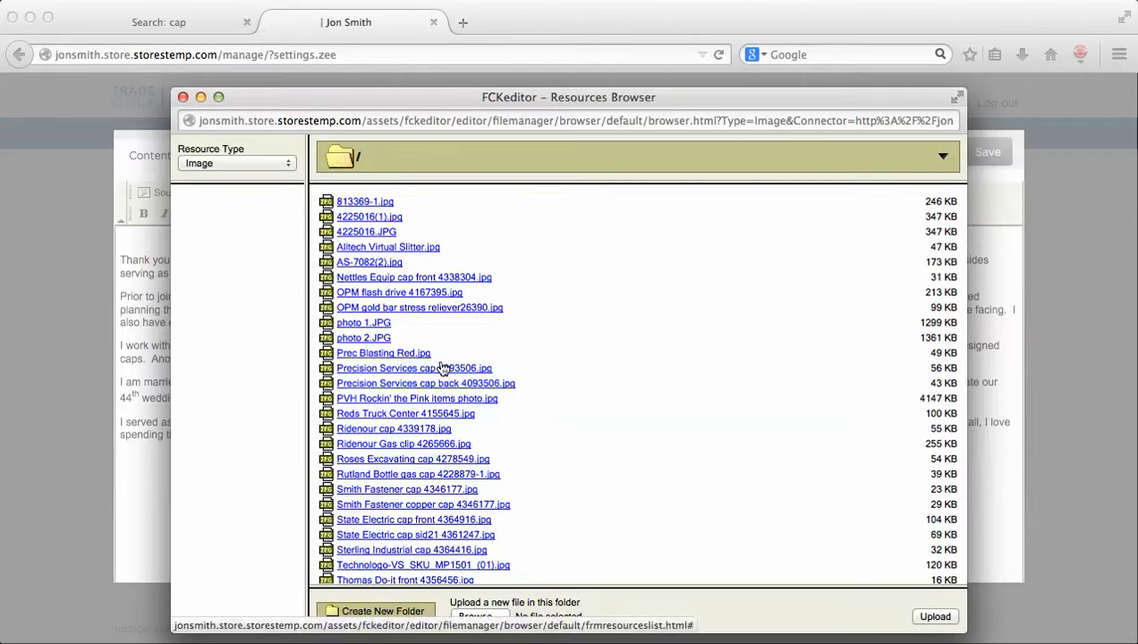
{"action": "left_click", "coordinate": [381, 325]}
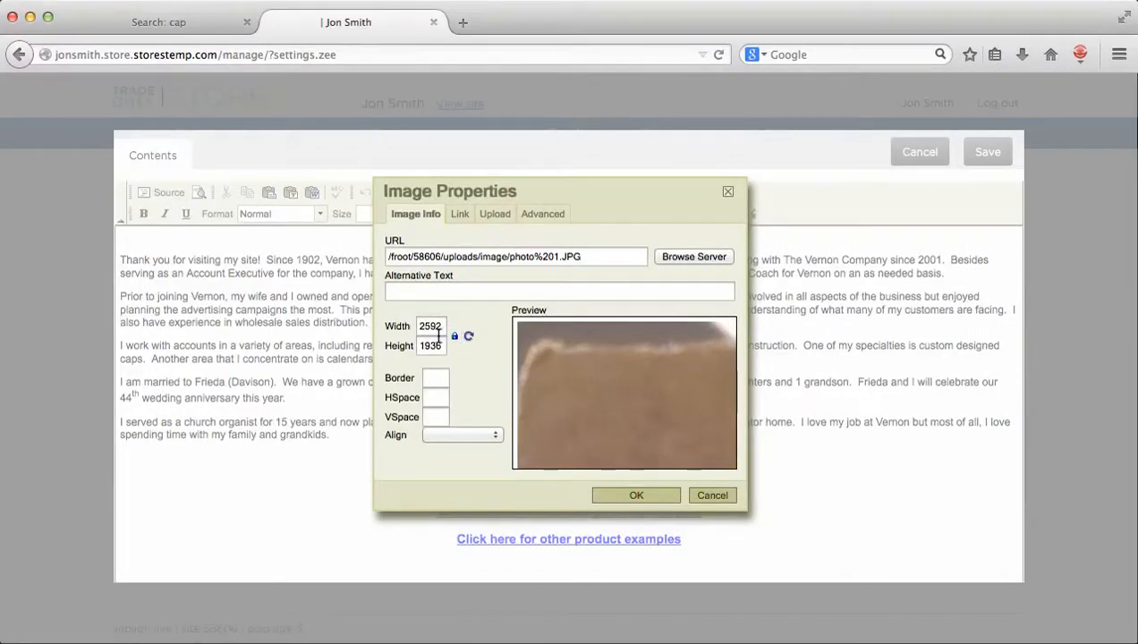
{"action": "double_click", "coordinate": [439, 328]}
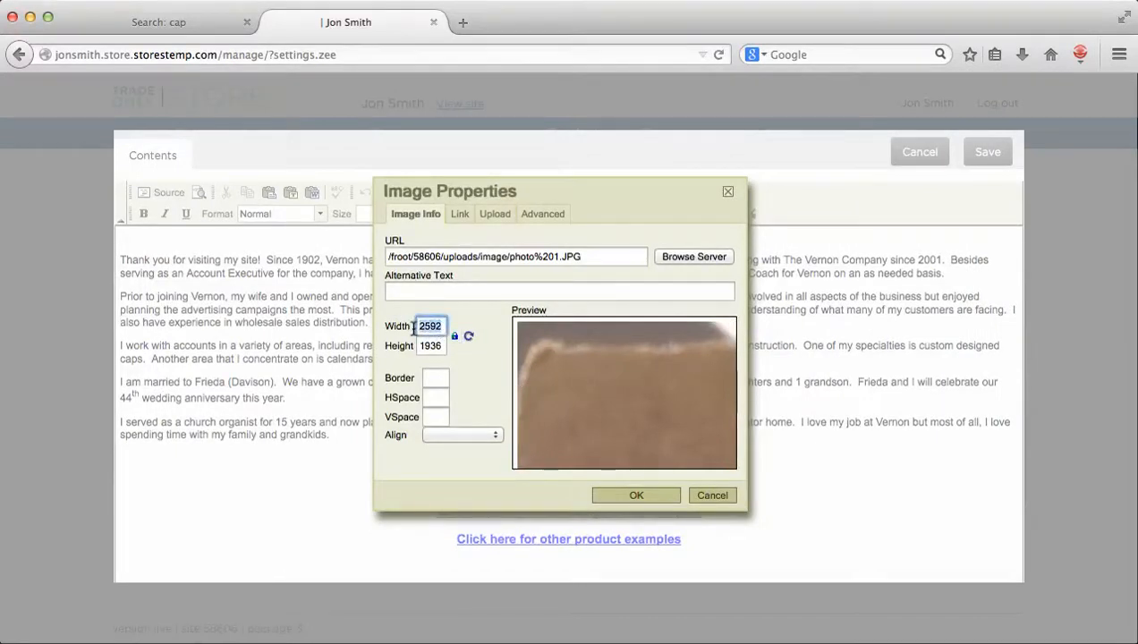
{"action": "type", "text": "200"}
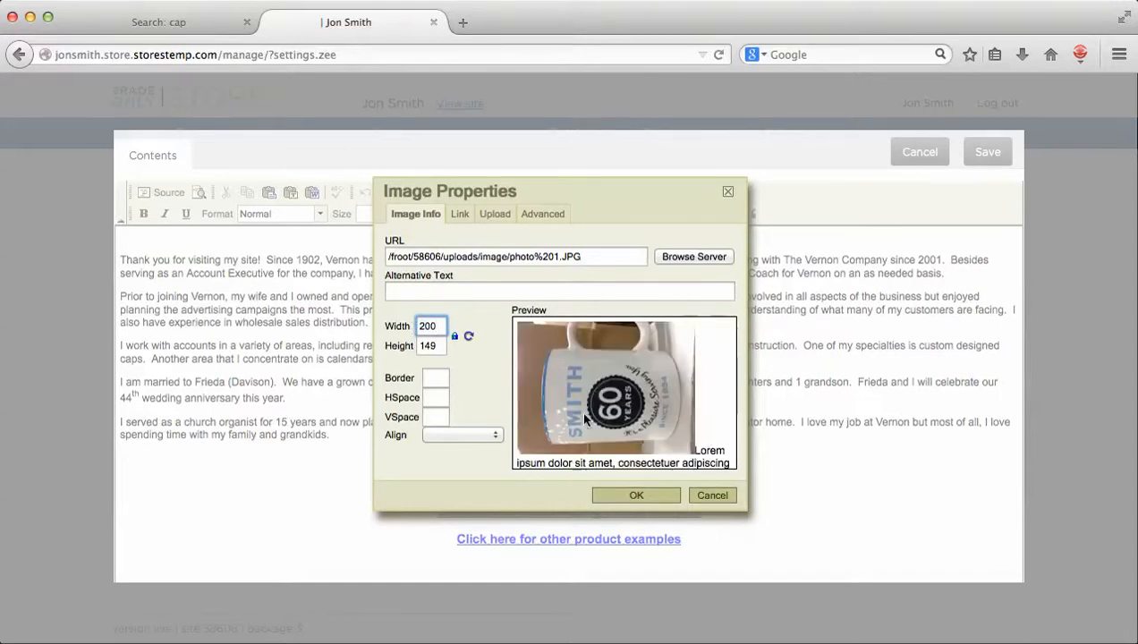
{"action": "left_click", "coordinate": [633, 495]}
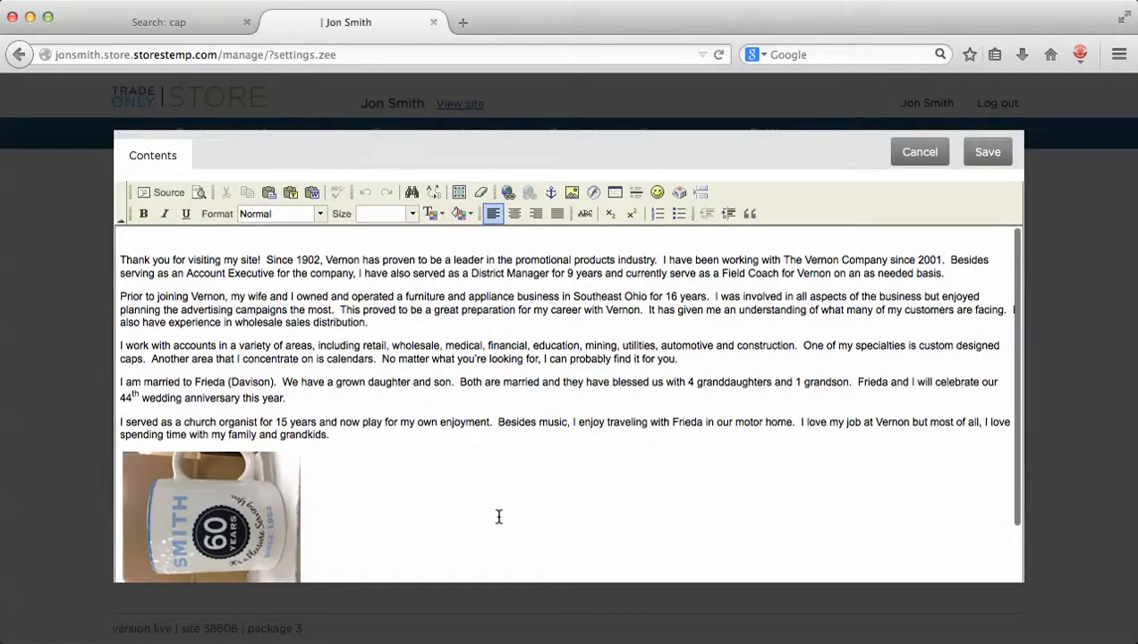
Open the link settings for the inserted mug image, cancel them and delete the image.
{"action": "scroll", "coordinate": [497, 517], "scroll_direction": "down", "scroll_amount": 2}
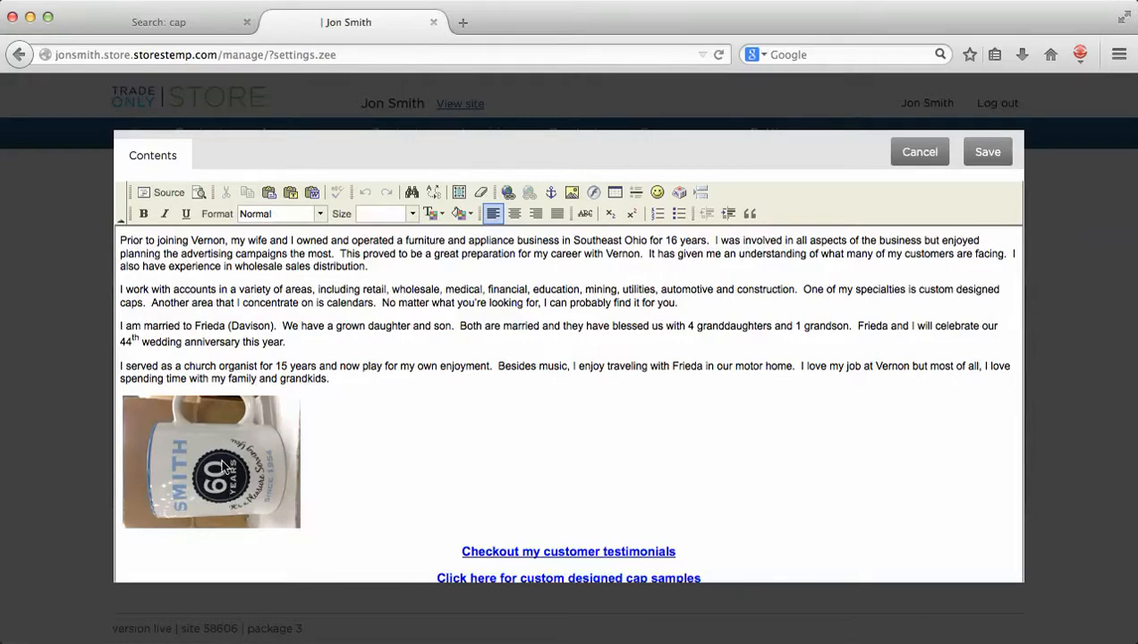
{"action": "left_click", "coordinate": [223, 471]}
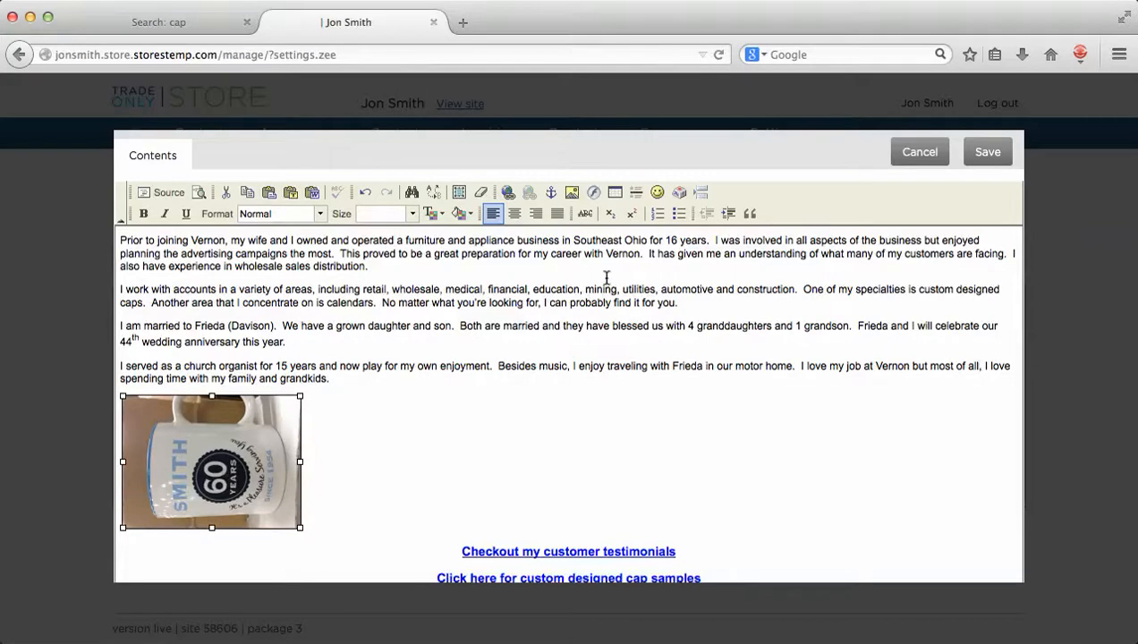
{"action": "left_click", "coordinate": [507, 193]}
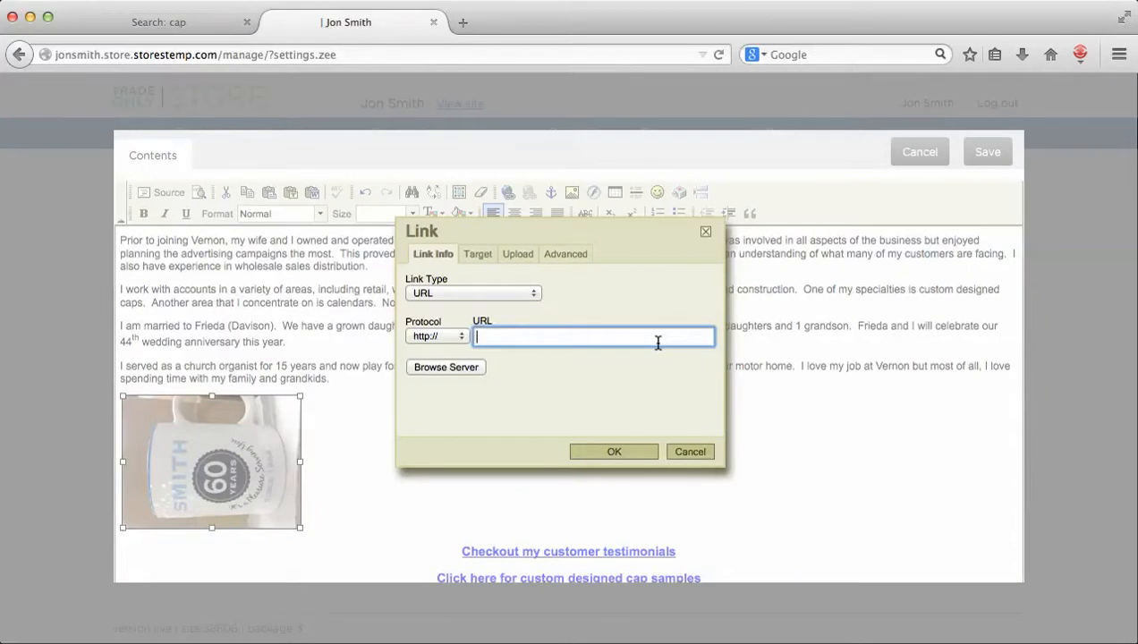
{"action": "left_click", "coordinate": [696, 448]}
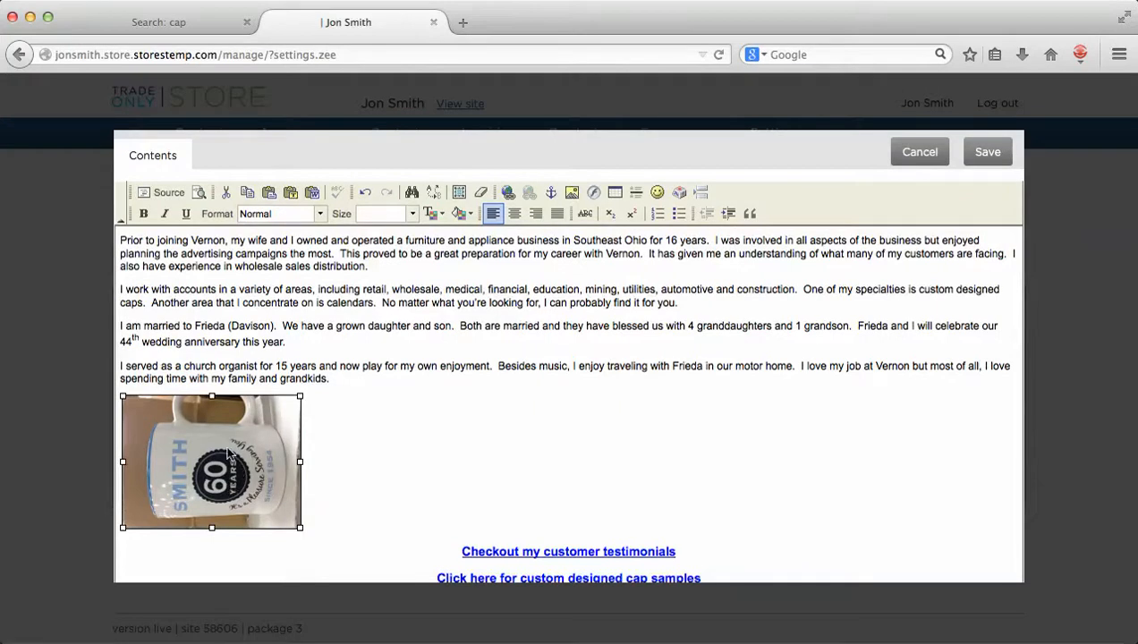
{"action": "key", "text": "Delete"}
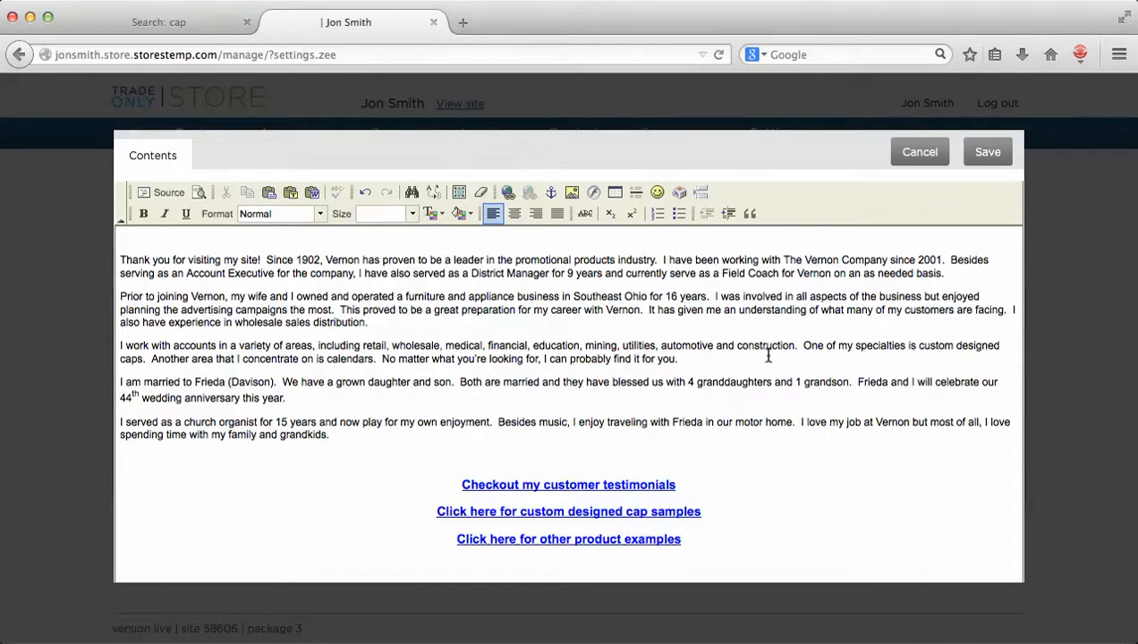
Save the About Vernon page text, and open the Contact page's text block and save it without changes.
{"action": "left_click", "coordinate": [985, 154]}
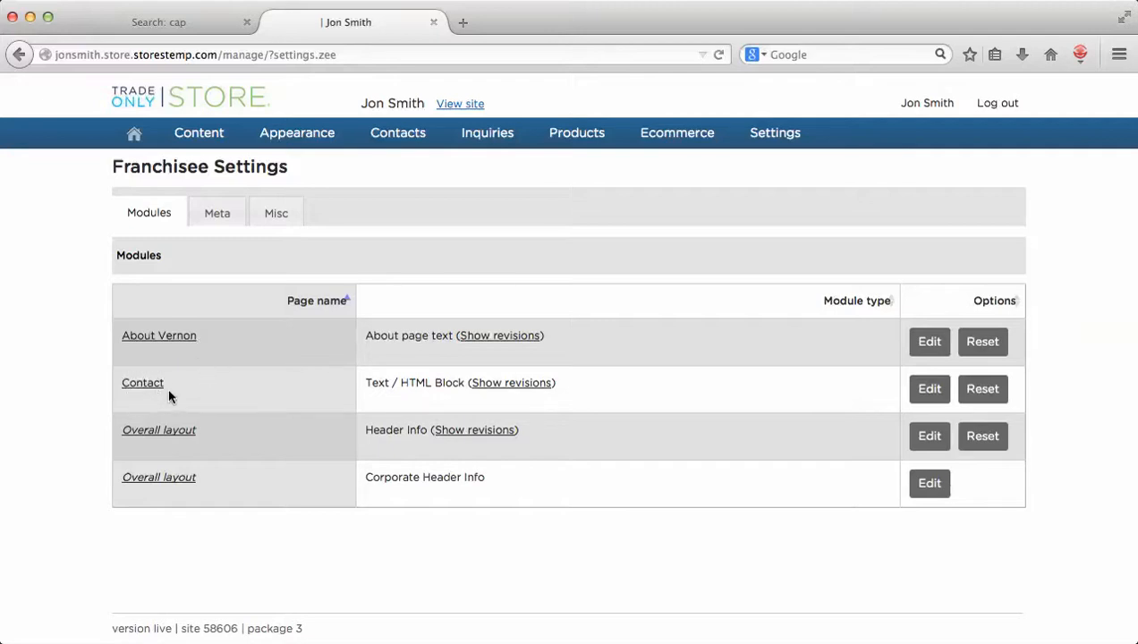
{"action": "left_click", "coordinate": [928, 391]}
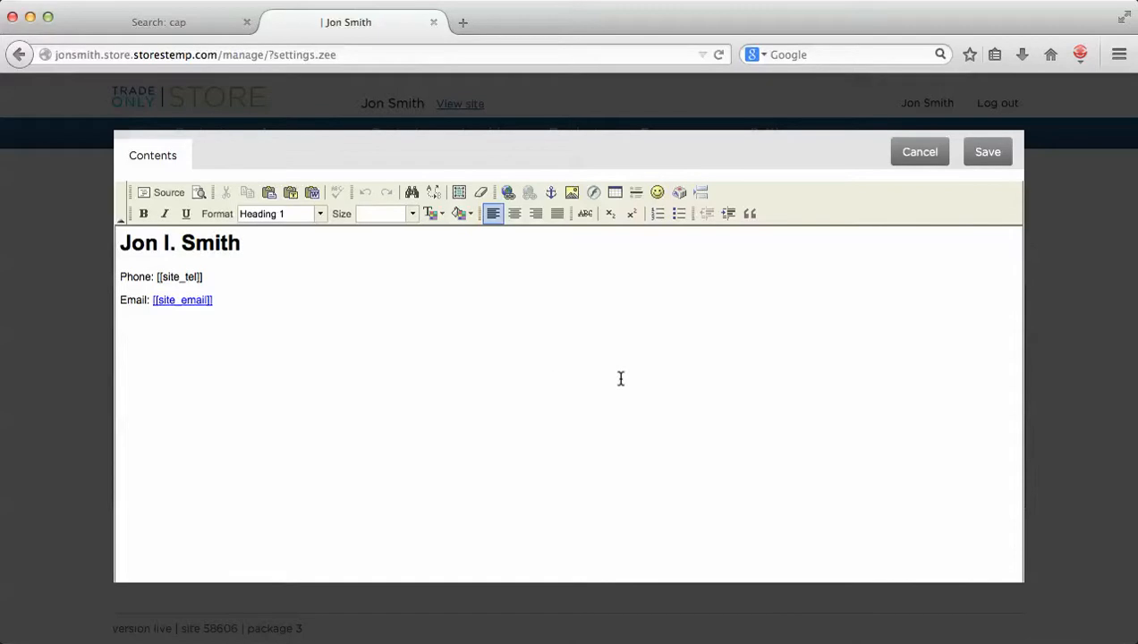
{"action": "left_click", "coordinate": [988, 154]}
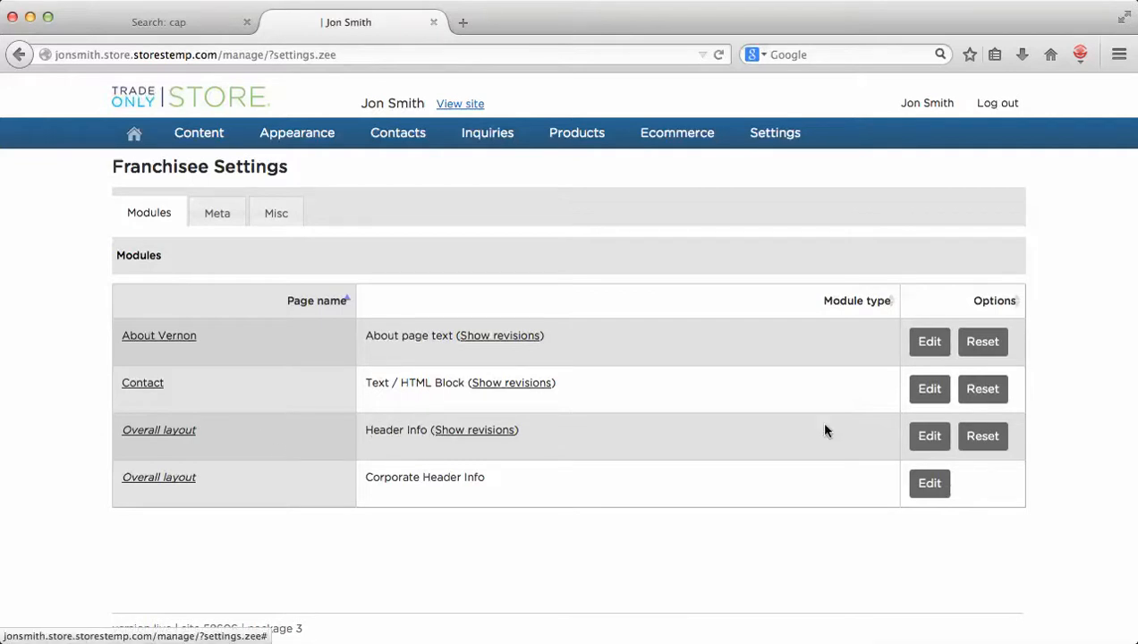
Open the Header Info of the overall layout for editing and replace the job title's ending with "Field Coach".
{"action": "left_click", "coordinate": [928, 439]}
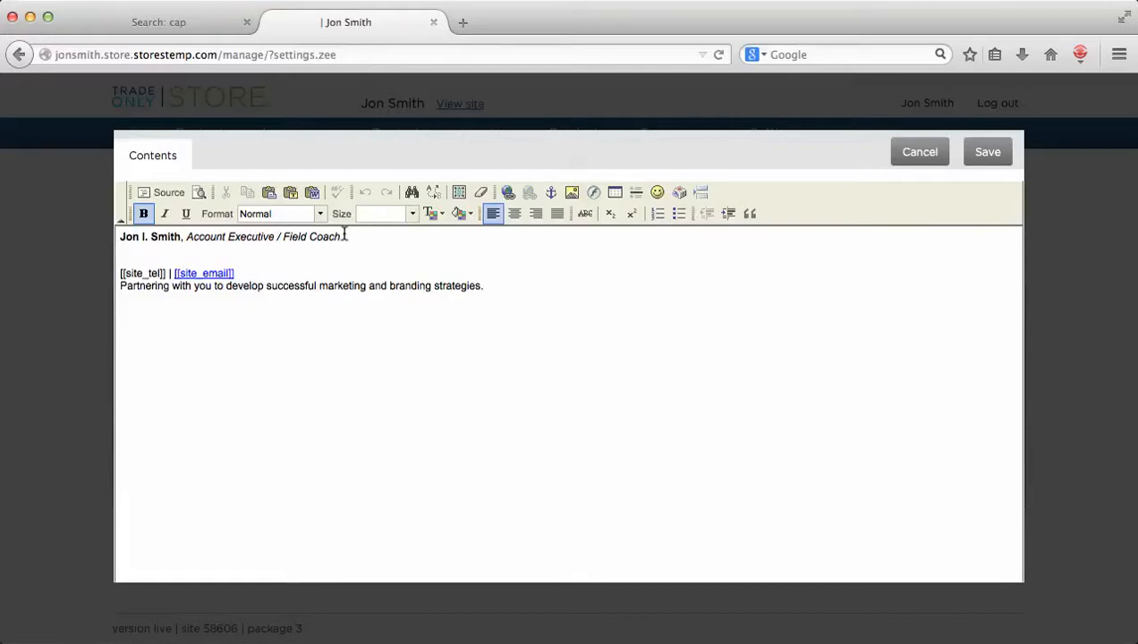
{"action": "left_click_drag", "start_coordinate": [341, 237], "coordinate": [283, 238]}
{"action": "key", "text": "BackSpace"}
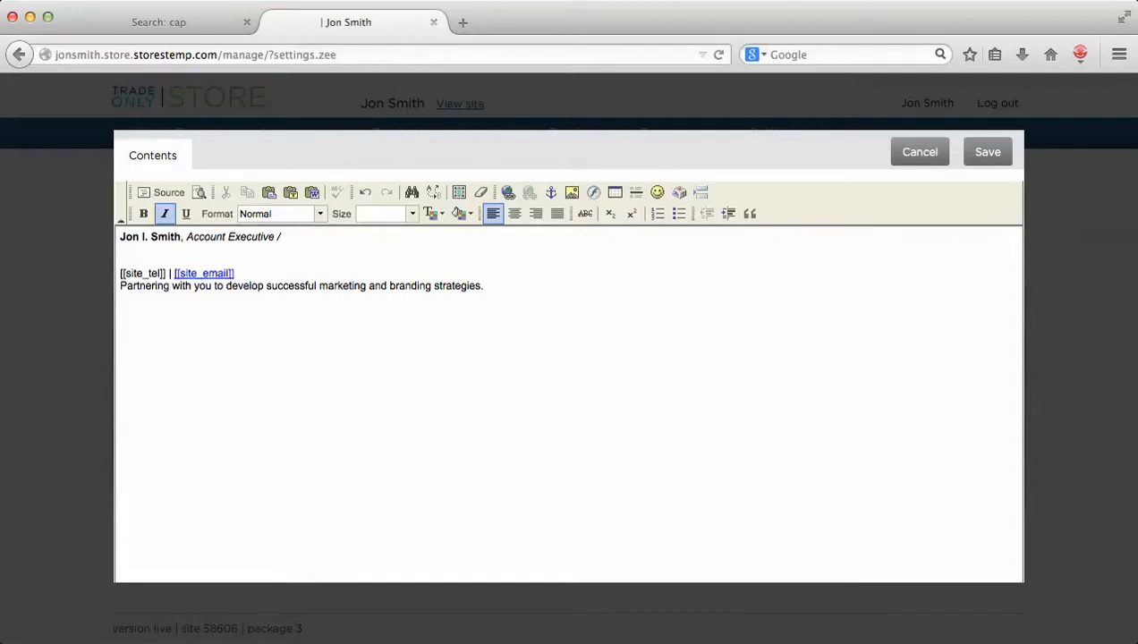
{"action": "type", "text": "Field Coach"}
{"action": "left_click", "coordinate": [337, 266]}
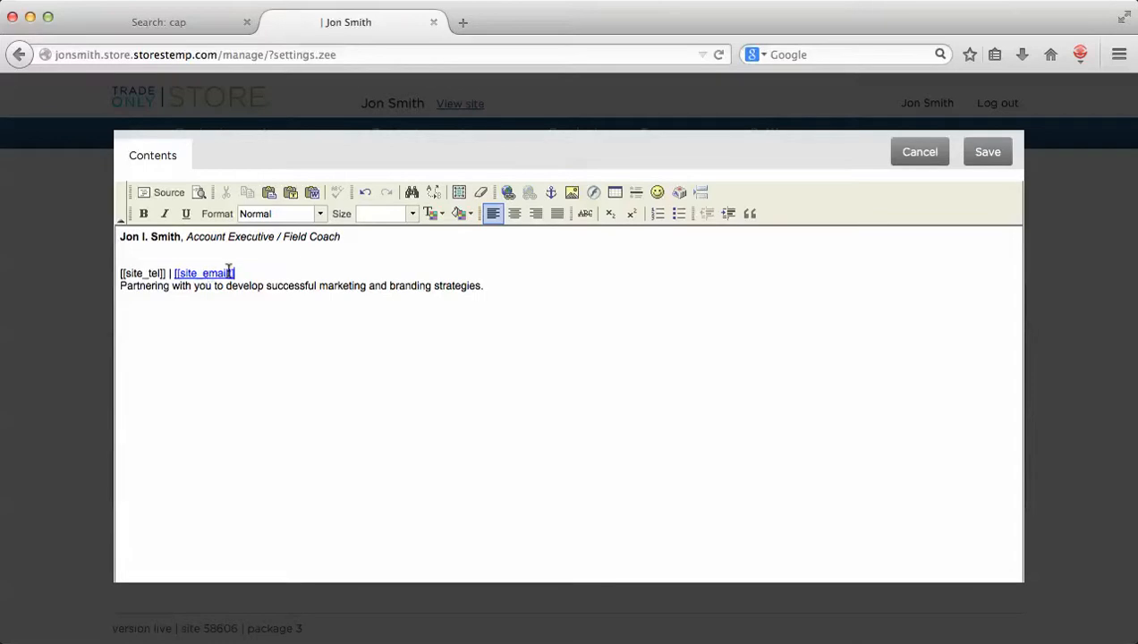
Check the site email placeholder and the job title's format and size options, and save the Header Info.
{"action": "left_click_drag", "start_coordinate": [235, 272], "coordinate": [172, 273]}
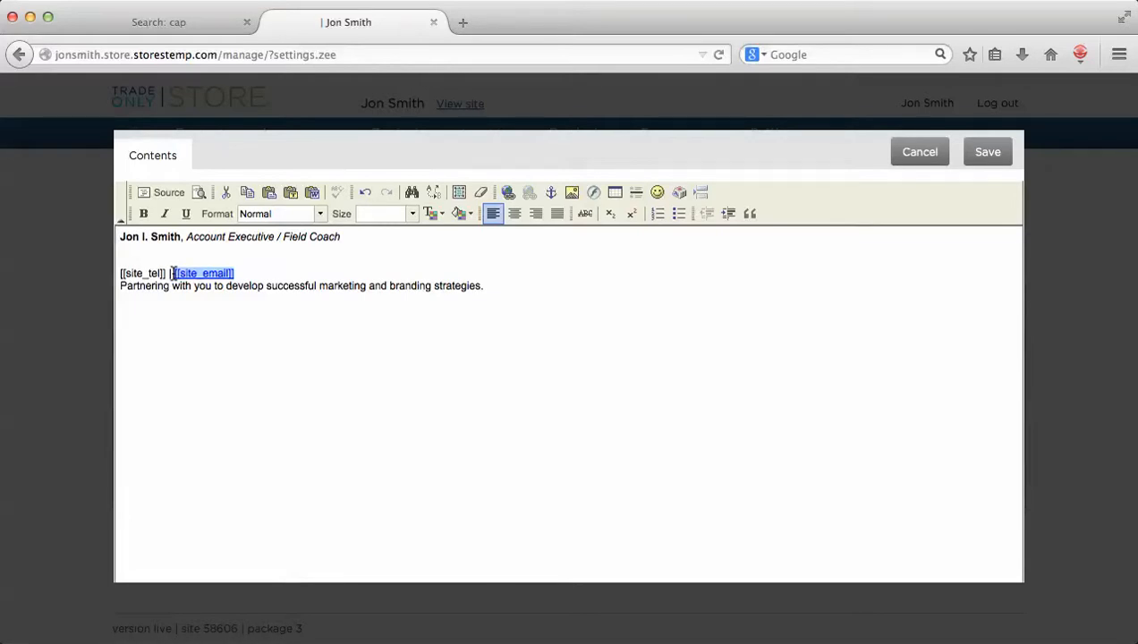
{"action": "left_click", "coordinate": [410, 364]}
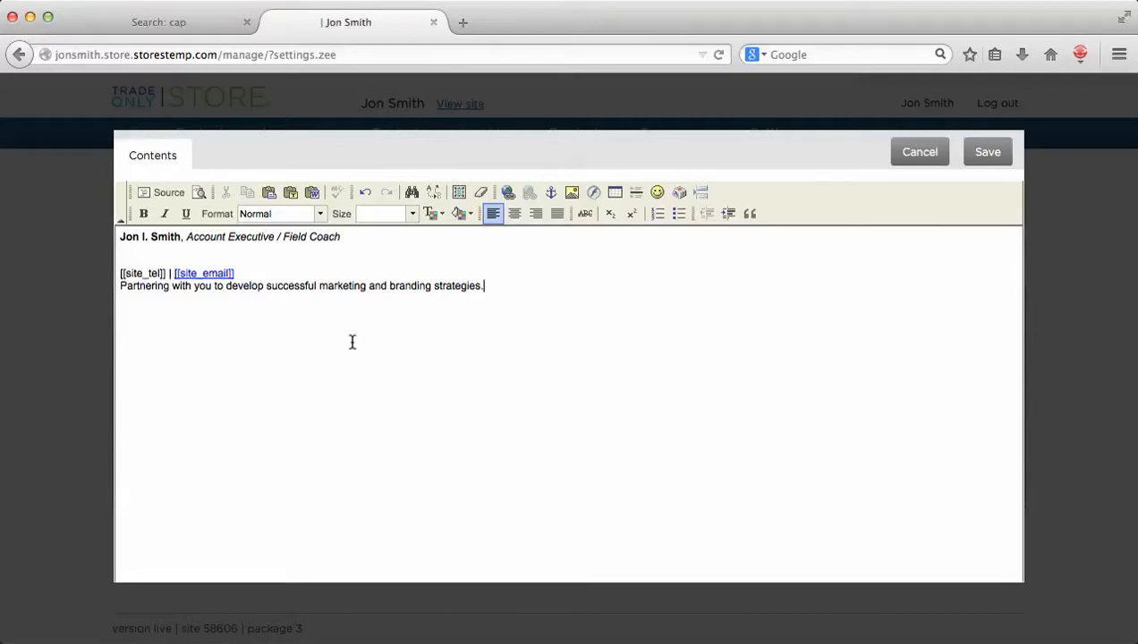
{"action": "left_click_drag", "start_coordinate": [342, 236], "coordinate": [186, 232]}
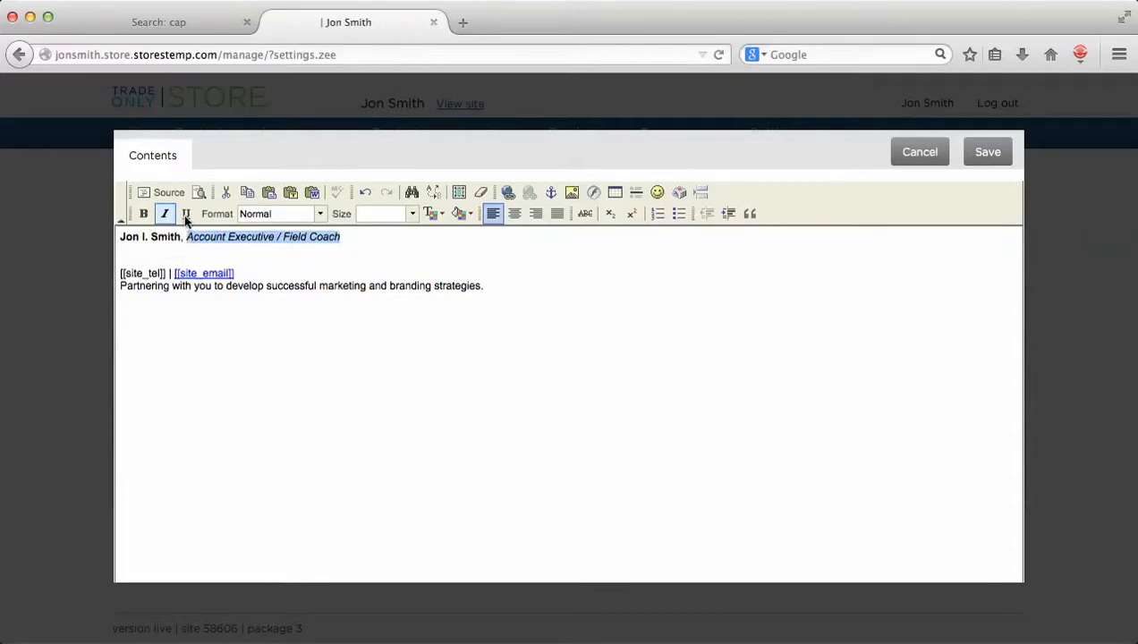
{"action": "left_click", "coordinate": [318, 214]}
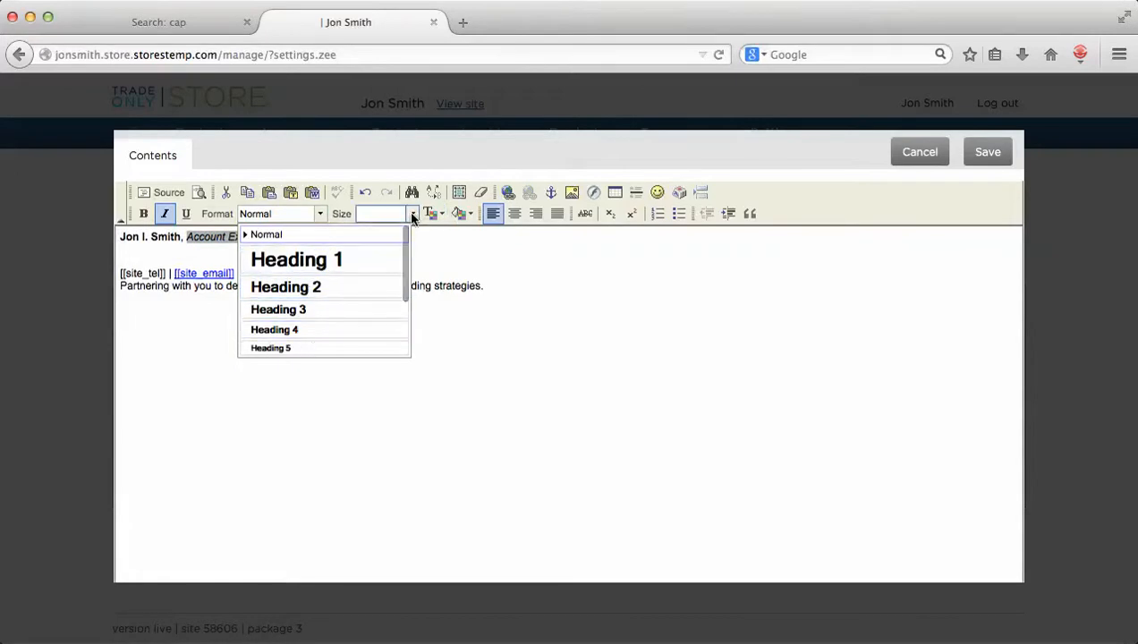
{"action": "left_click", "coordinate": [412, 214]}
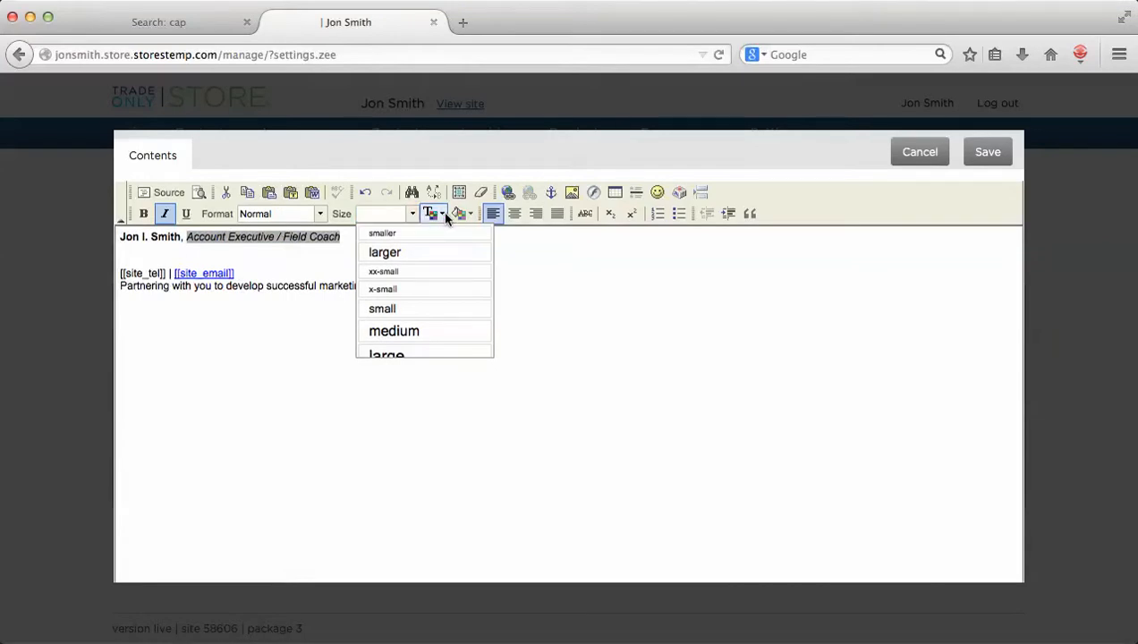
{"action": "left_click", "coordinate": [651, 351]}
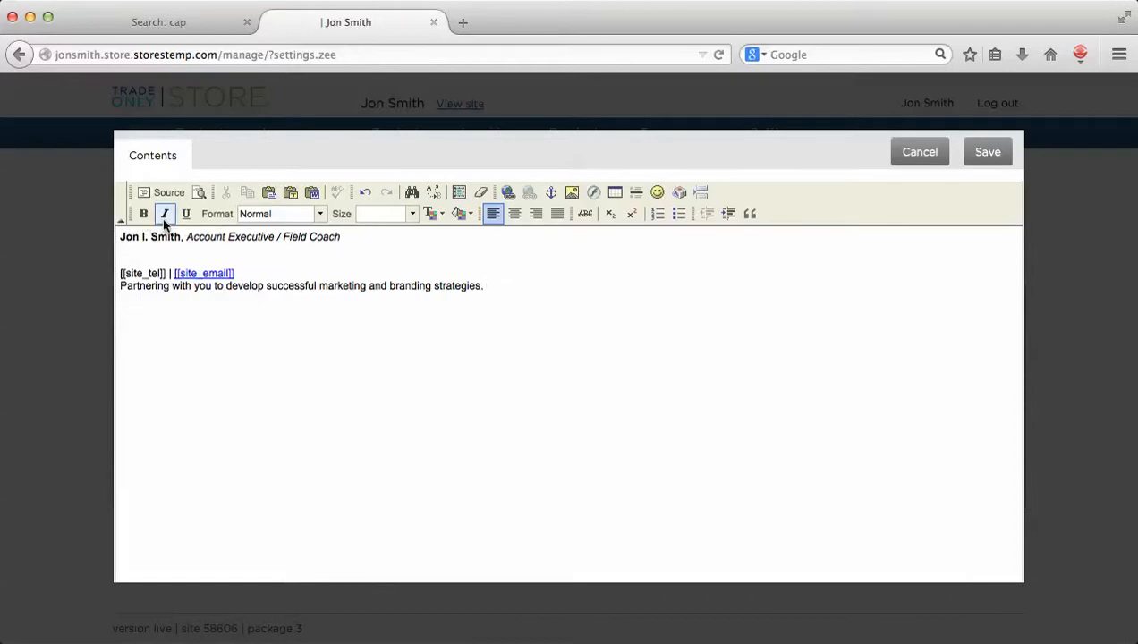
{"action": "left_click_drag", "start_coordinate": [188, 237], "coordinate": [322, 239]}
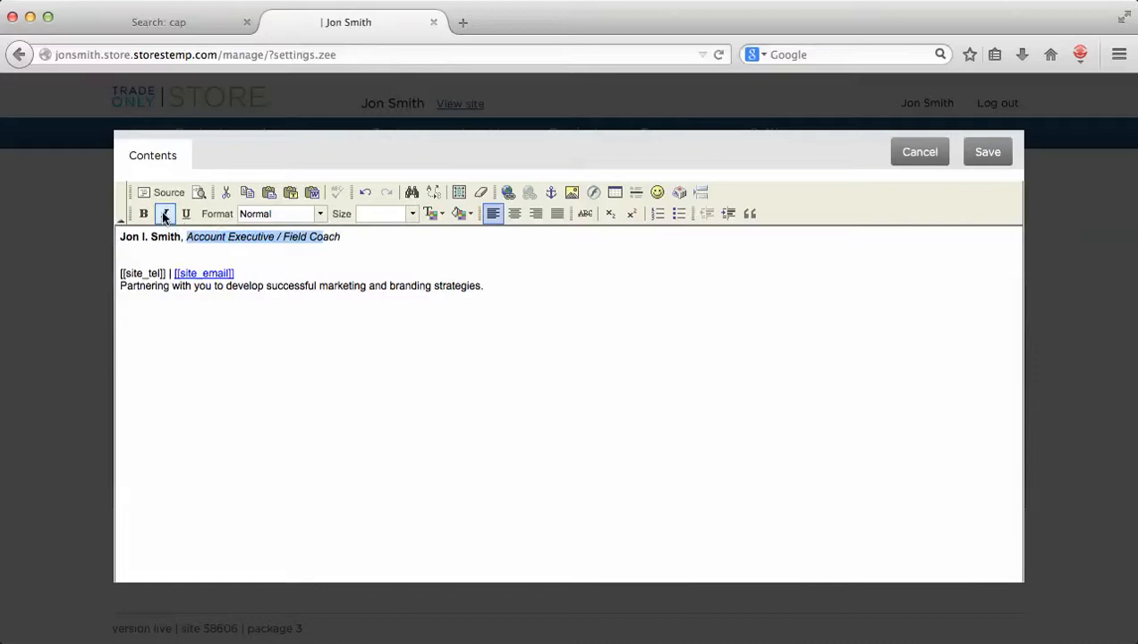
{"action": "left_click", "coordinate": [260, 322]}
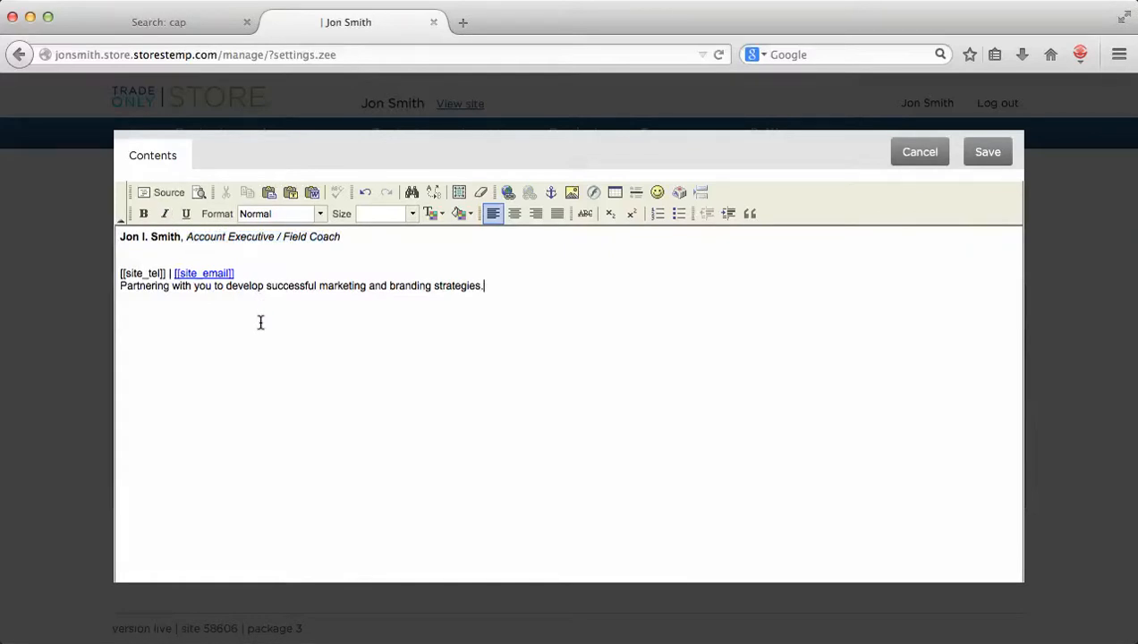
{"action": "left_click", "coordinate": [988, 153]}
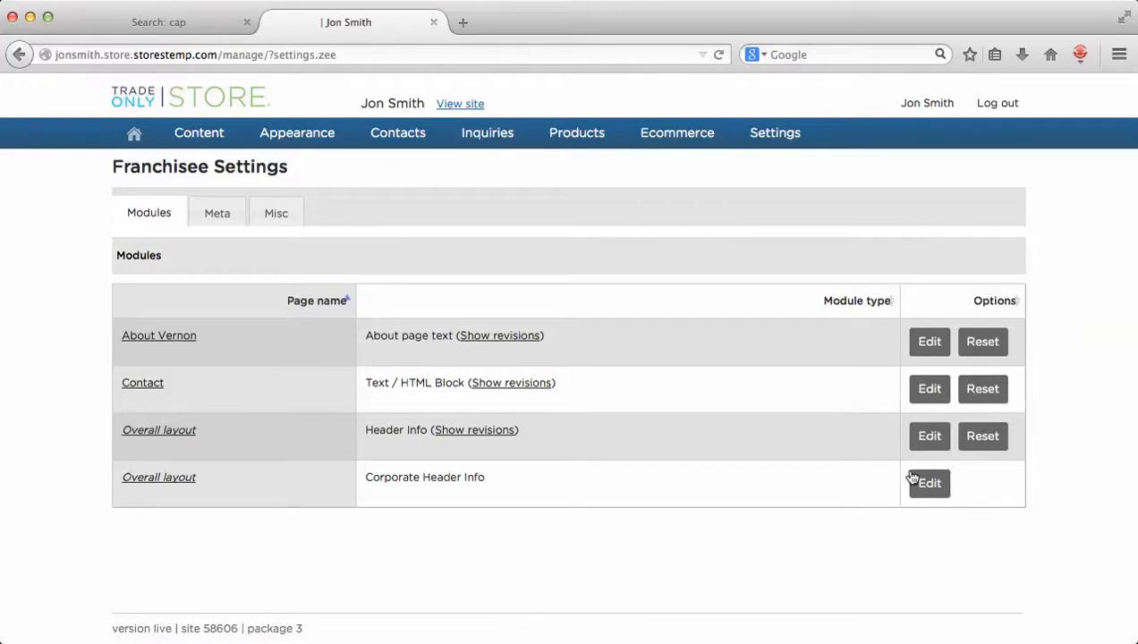
Review the Meta tags and Misc settings, and open the storefront image file selection and cancel it.
{"action": "left_click", "coordinate": [219, 215]}
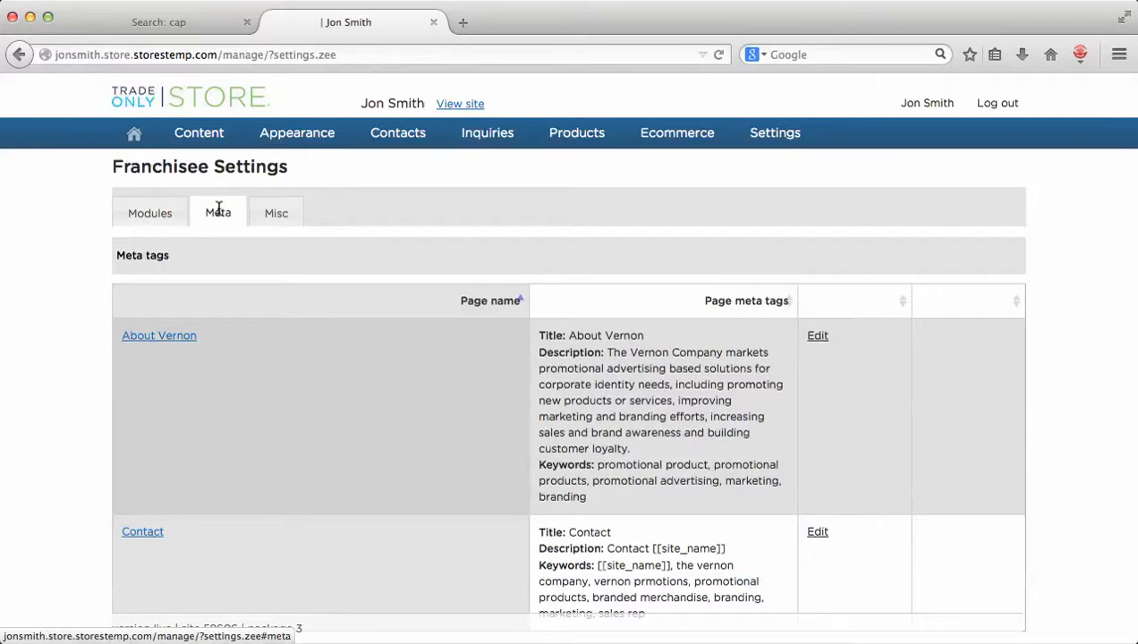
{"action": "left_click", "coordinate": [280, 214]}
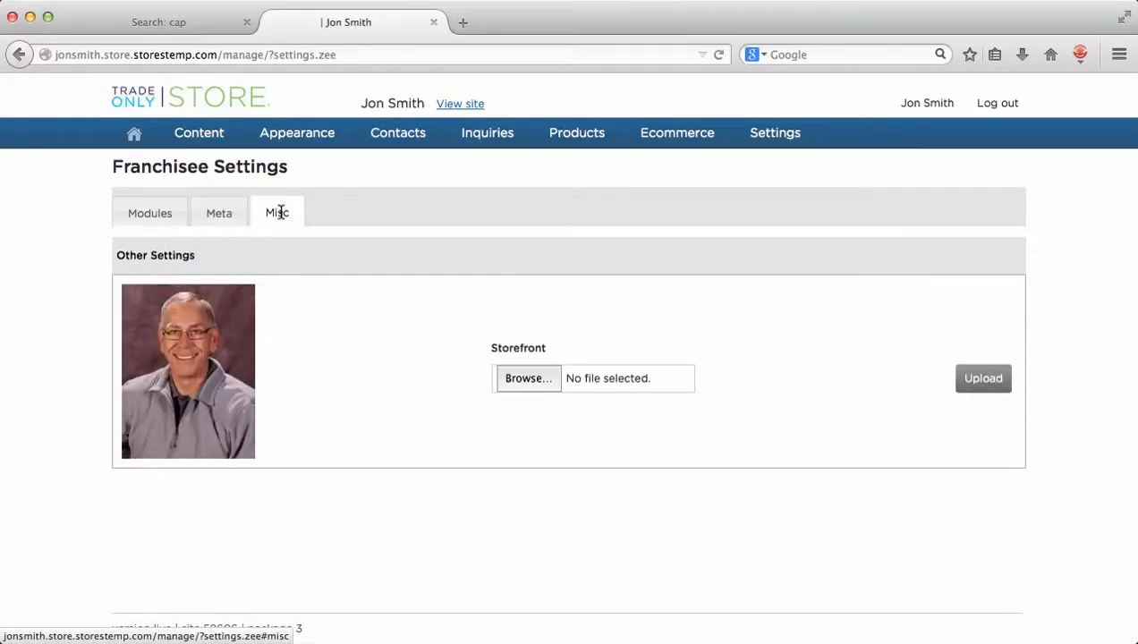
{"action": "left_click", "coordinate": [280, 212]}
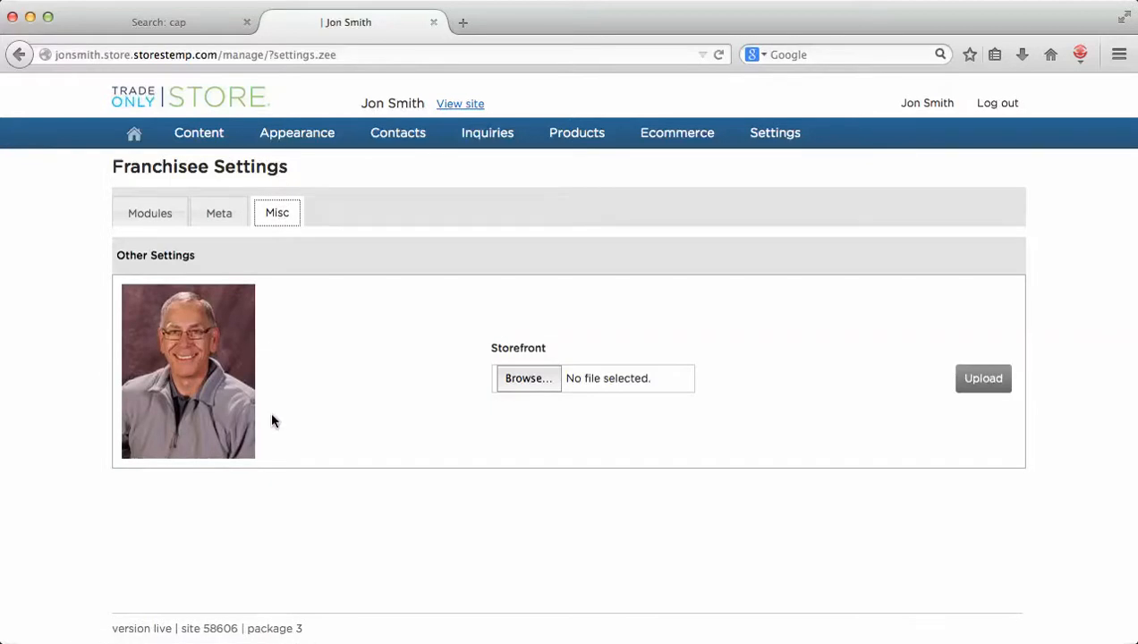
{"action": "left_click", "coordinate": [532, 382]}
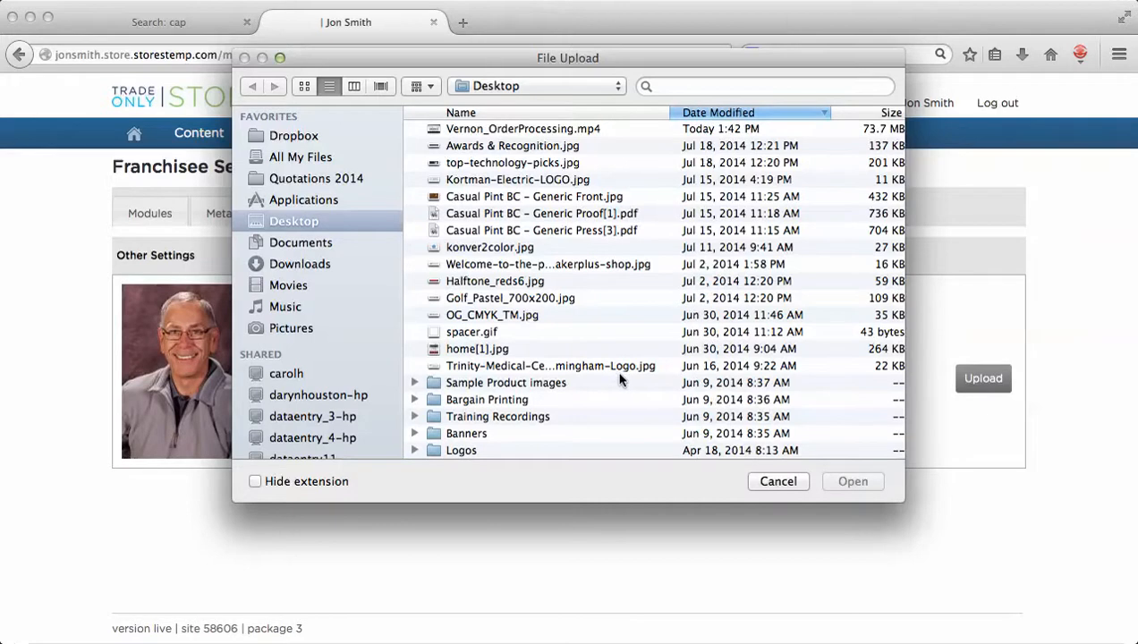
{"action": "left_click", "coordinate": [769, 481]}
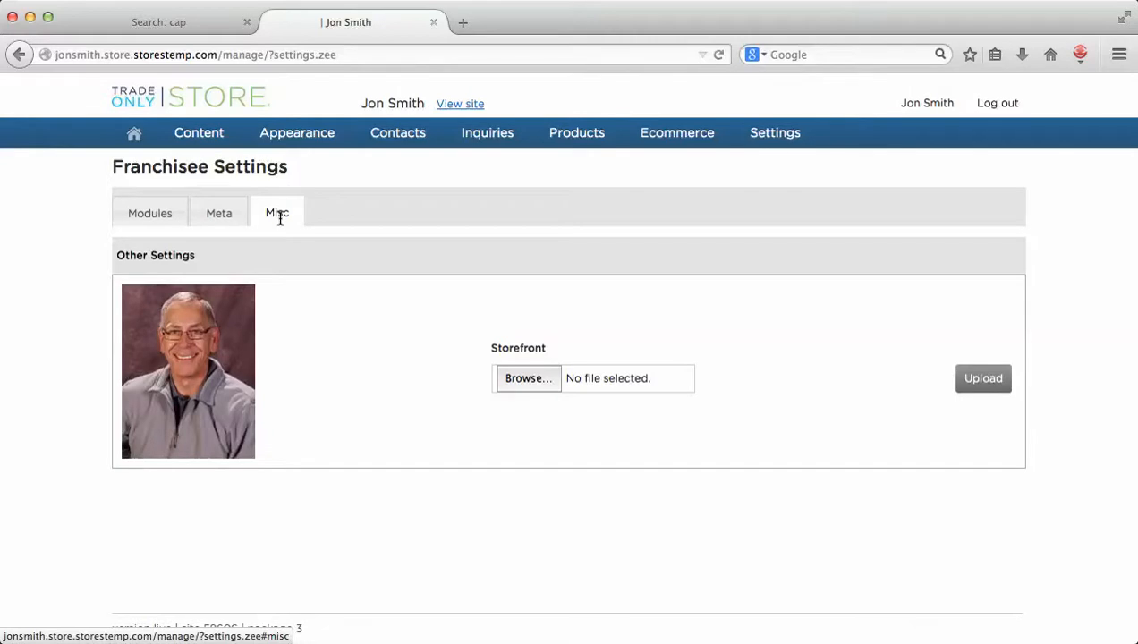
Open the About Vernon page's meta tags for editing and save them without changes.
{"action": "left_click", "coordinate": [218, 214]}
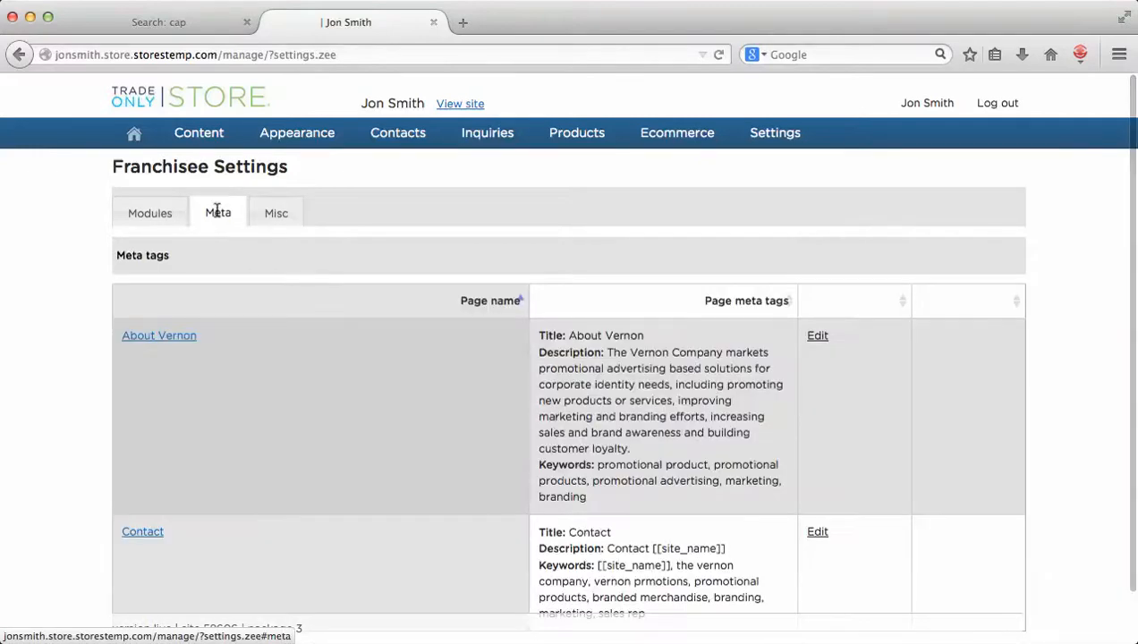
{"action": "scroll", "coordinate": [362, 369], "scroll_direction": "down", "scroll_amount": 2}
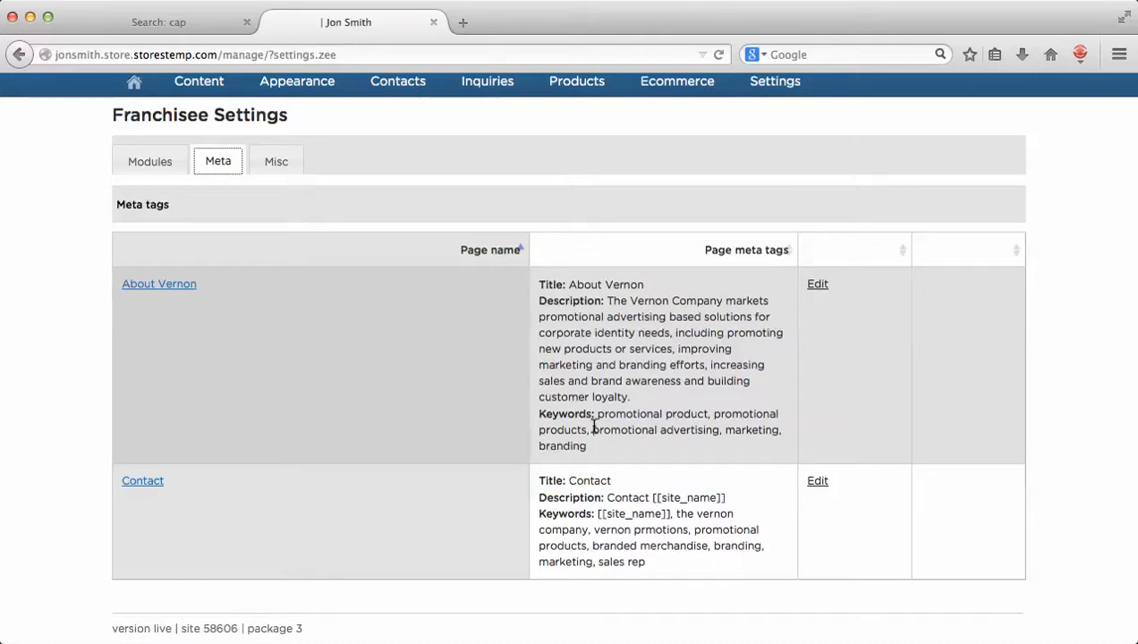
{"action": "left_click", "coordinate": [817, 286]}
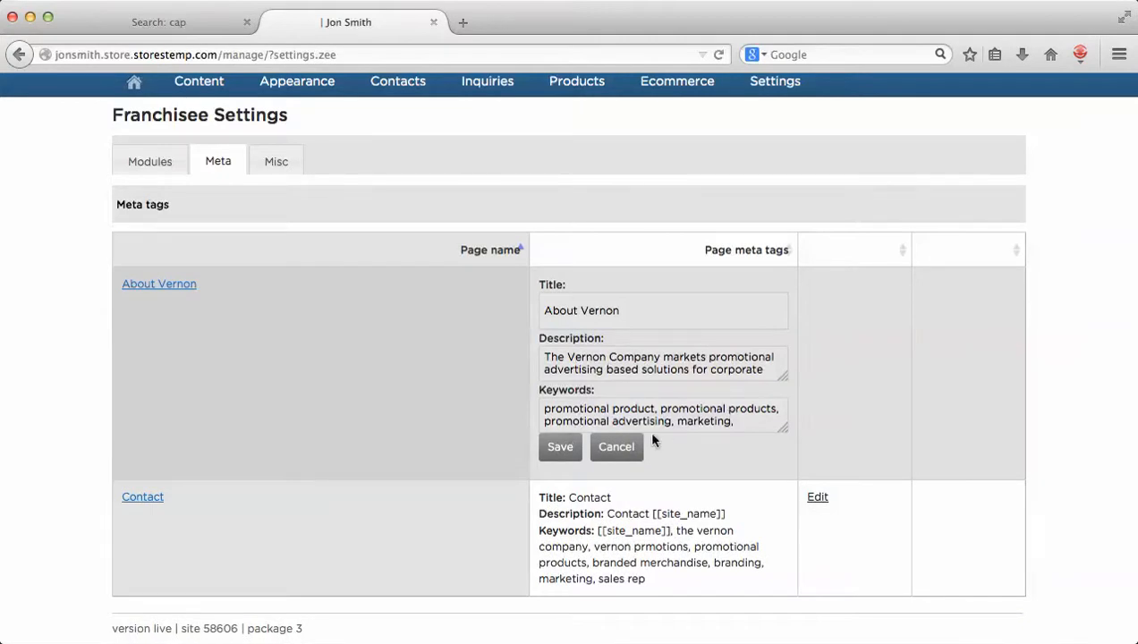
{"action": "left_click", "coordinate": [561, 448]}
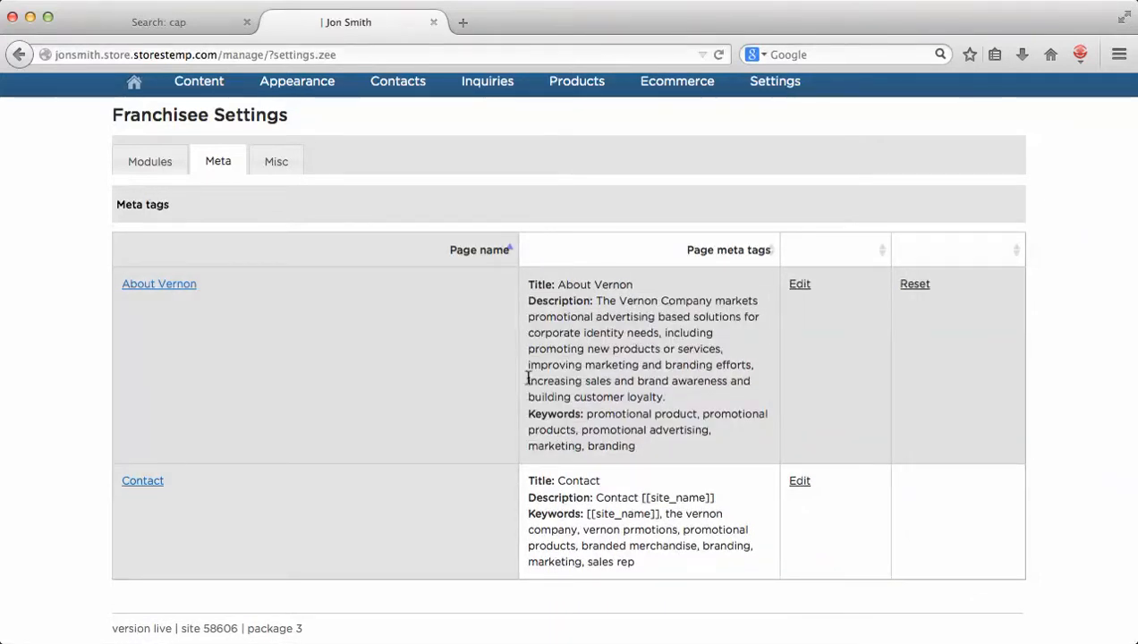
Return to the Modules settings, open the storefront site for viewing and dismiss its local-mode notice.
{"action": "left_click", "coordinate": [175, 169]}
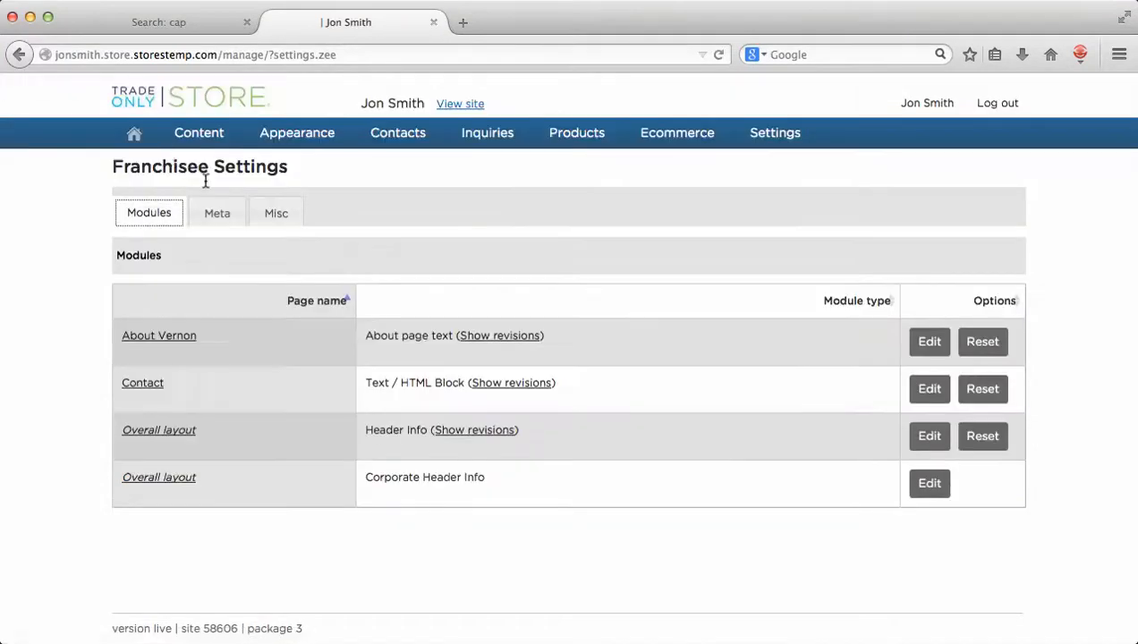
{"action": "left_click", "coordinate": [453, 105]}
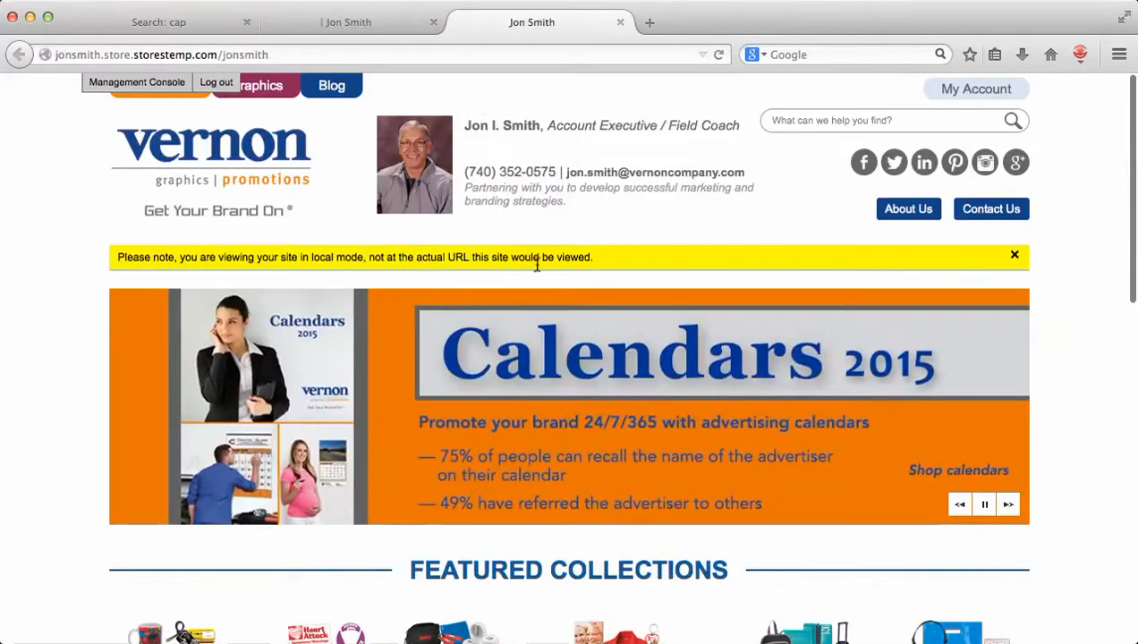
{"action": "left_click", "coordinate": [1014, 256]}
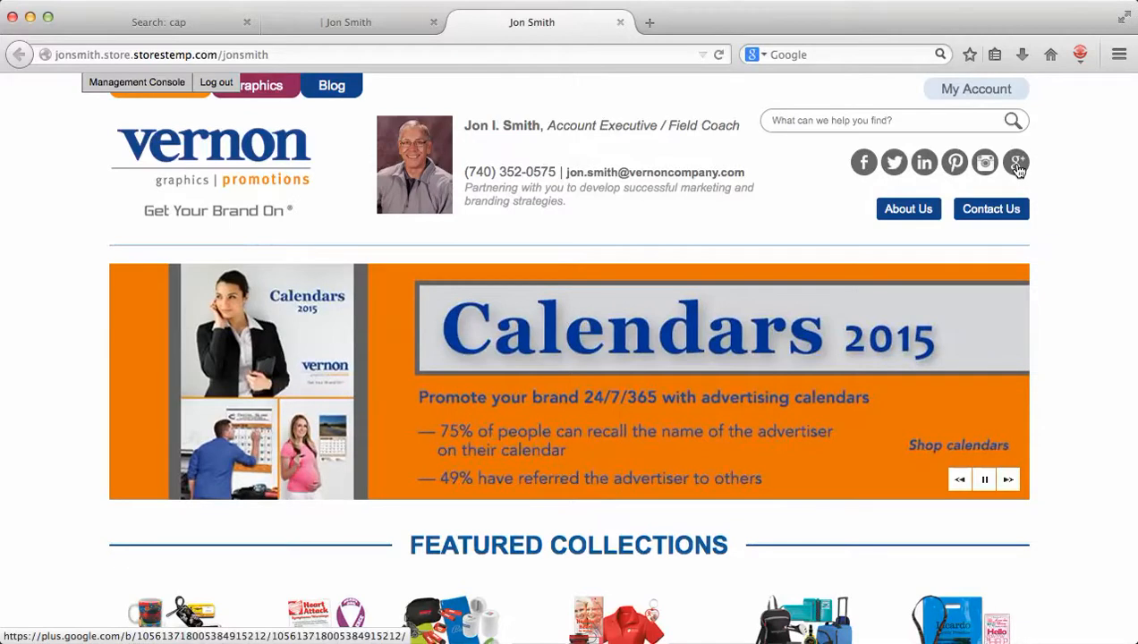
Open the storefront's About Us page, dismiss the local-mode notice and read through the biography down to the links beneath it.
{"action": "left_click", "coordinate": [922, 214]}
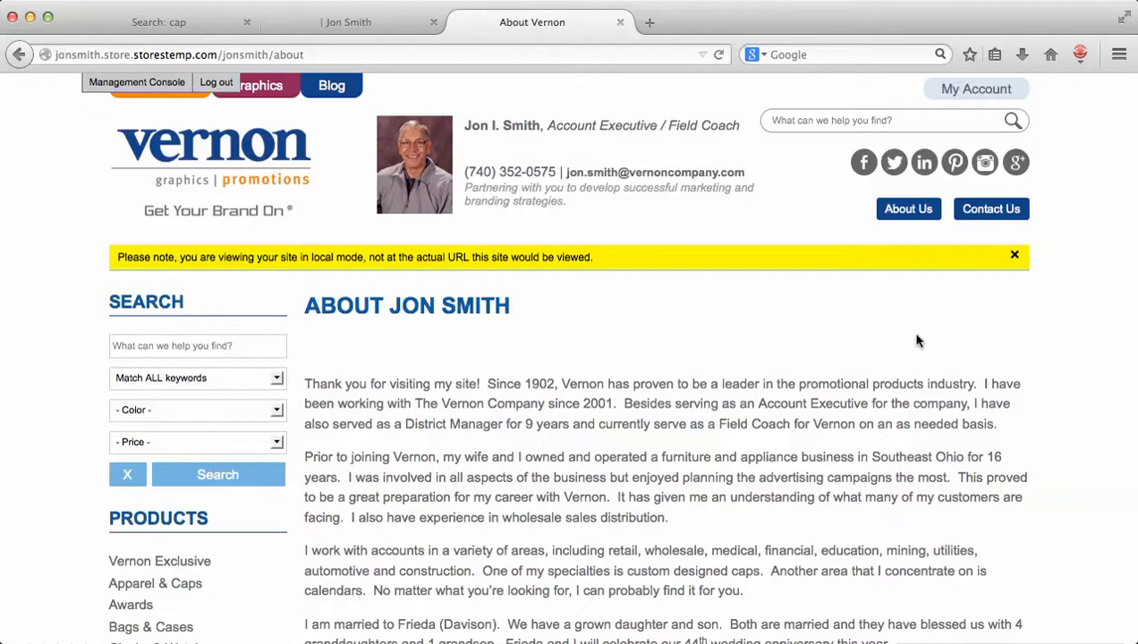
{"action": "scroll", "coordinate": [916, 340], "scroll_direction": "down", "scroll_amount": 2}
{"action": "scroll", "coordinate": [917, 340], "scroll_direction": "down", "scroll_amount": 1}
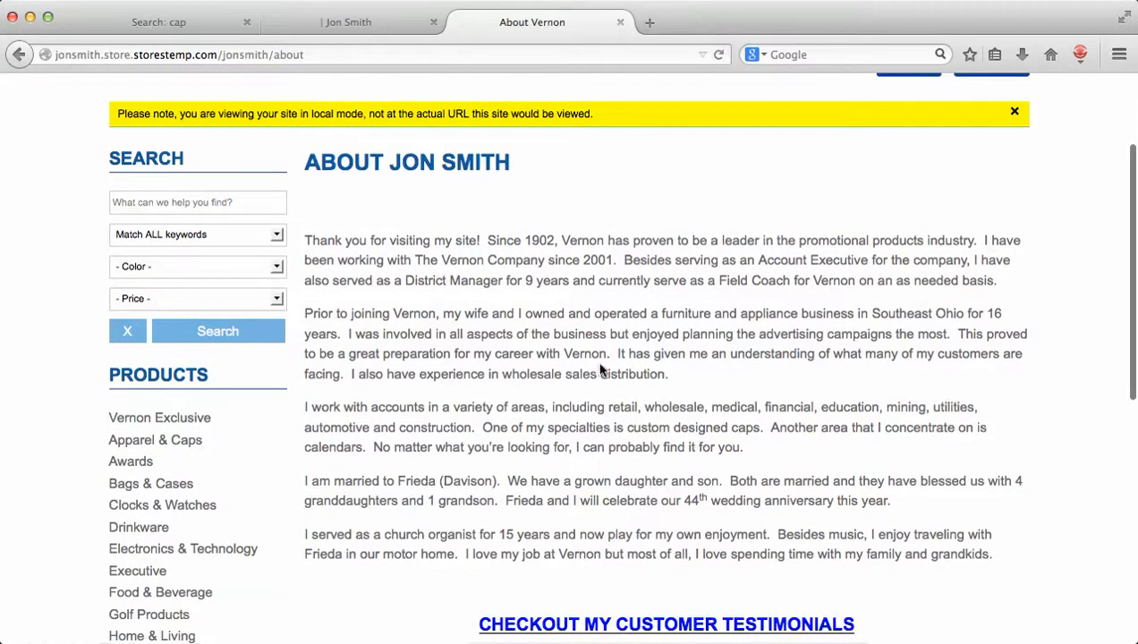
{"action": "left_click", "coordinate": [1014, 111]}
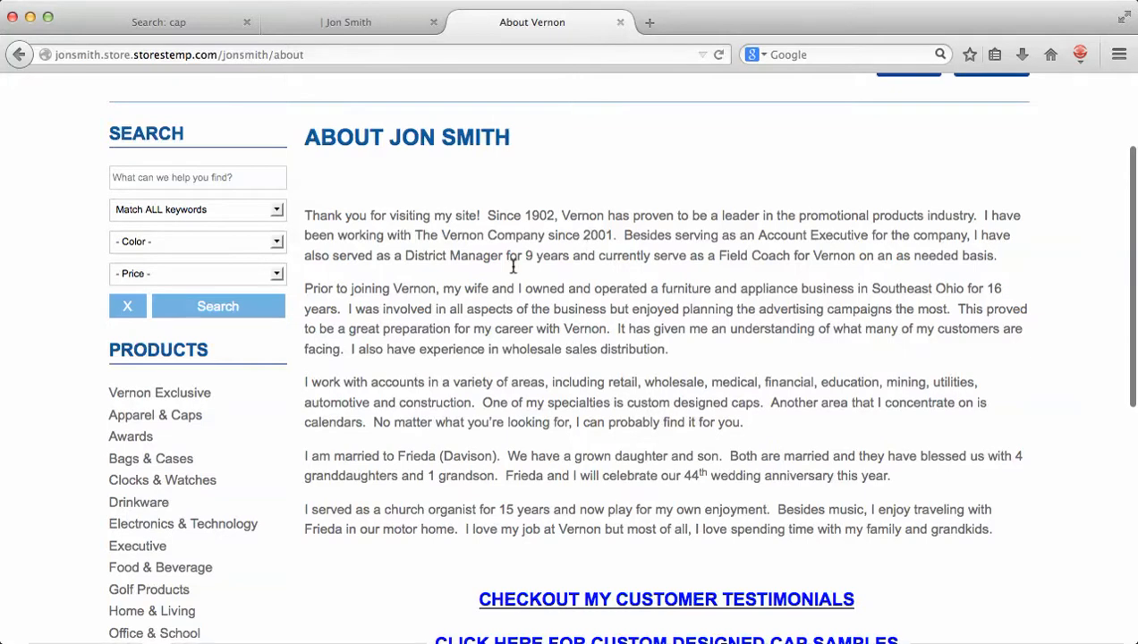
{"action": "scroll", "coordinate": [794, 407], "scroll_direction": "down", "scroll_amount": 1}
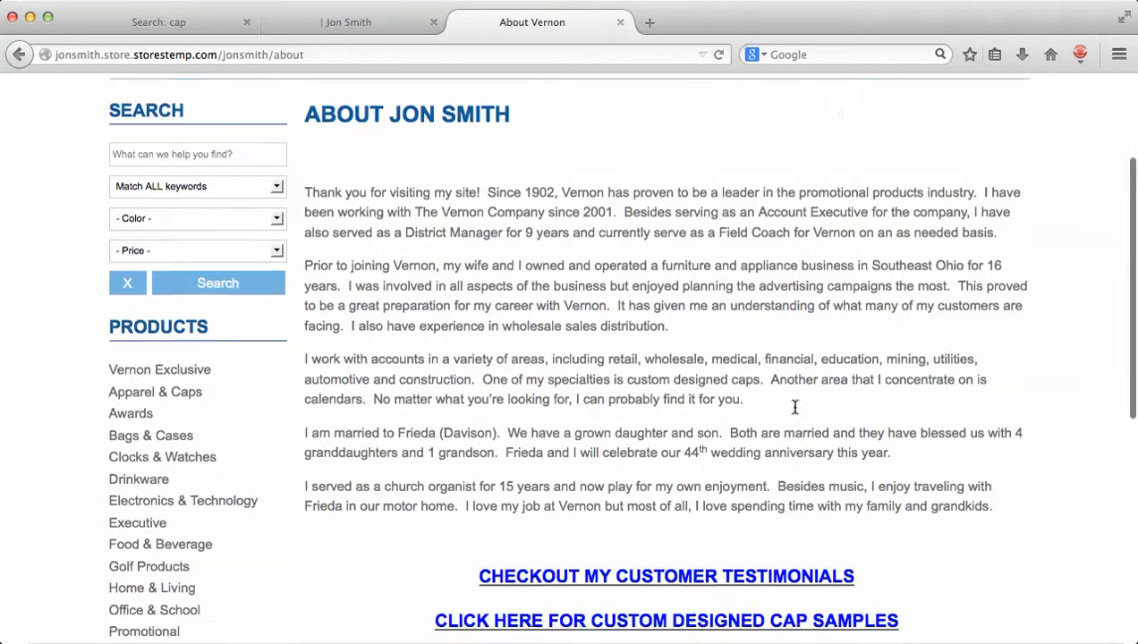
{"action": "scroll", "coordinate": [794, 407], "scroll_direction": "down", "scroll_amount": 3}
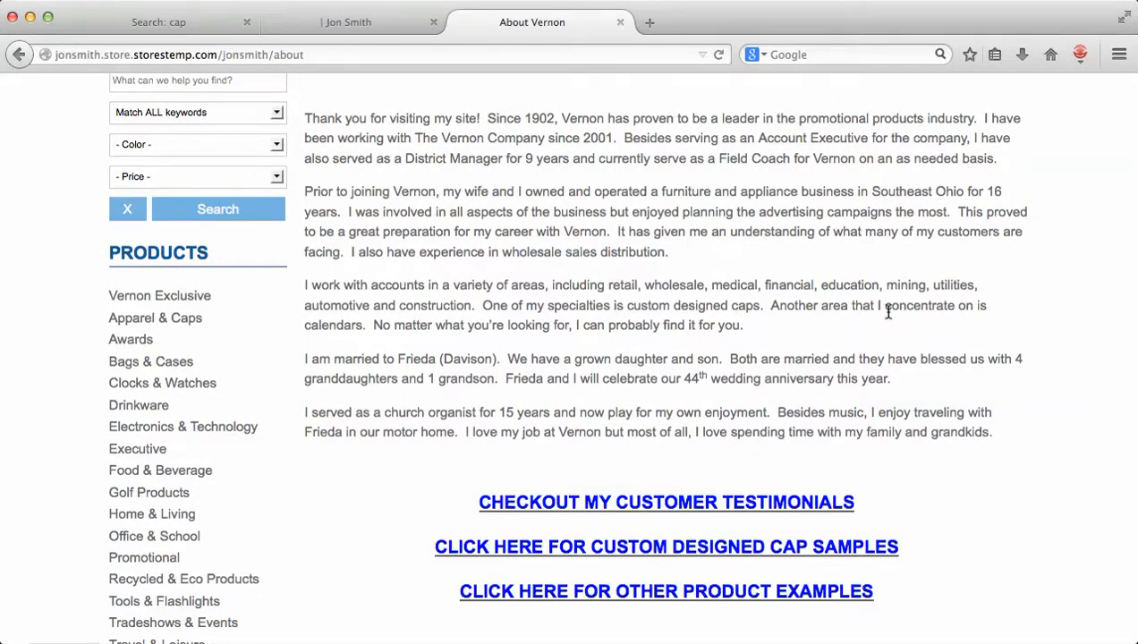
{"action": "scroll", "coordinate": [896, 320], "scroll_direction": "down", "scroll_amount": 5}
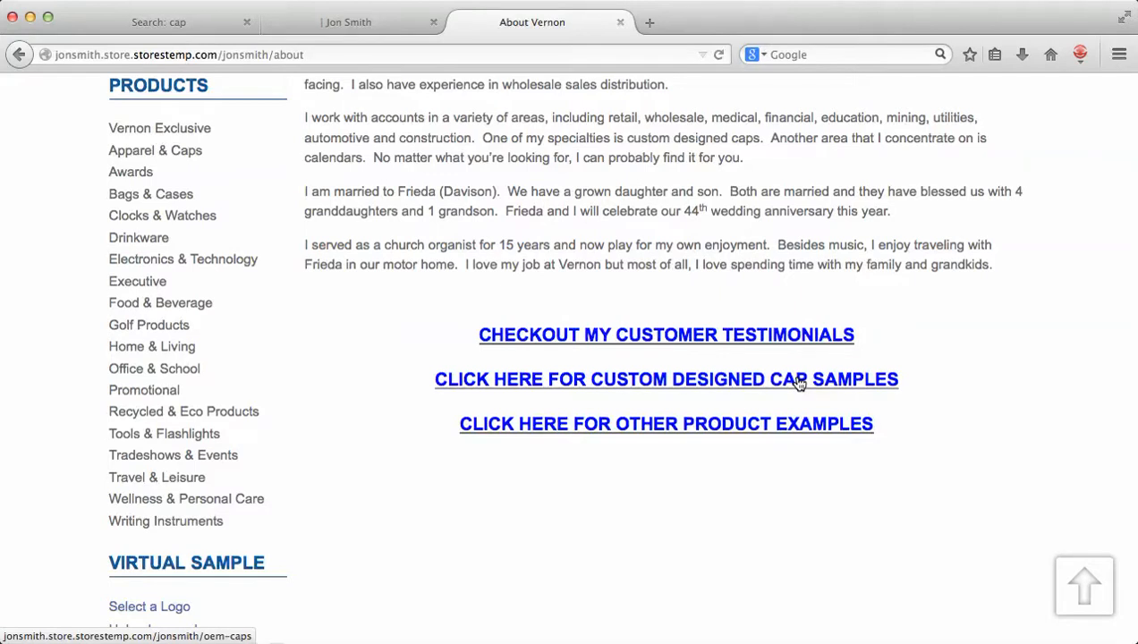
Open the custom designed cap samples page, dismiss the local-mode notice and look through the cap examples.
{"action": "left_click", "coordinate": [722, 380]}
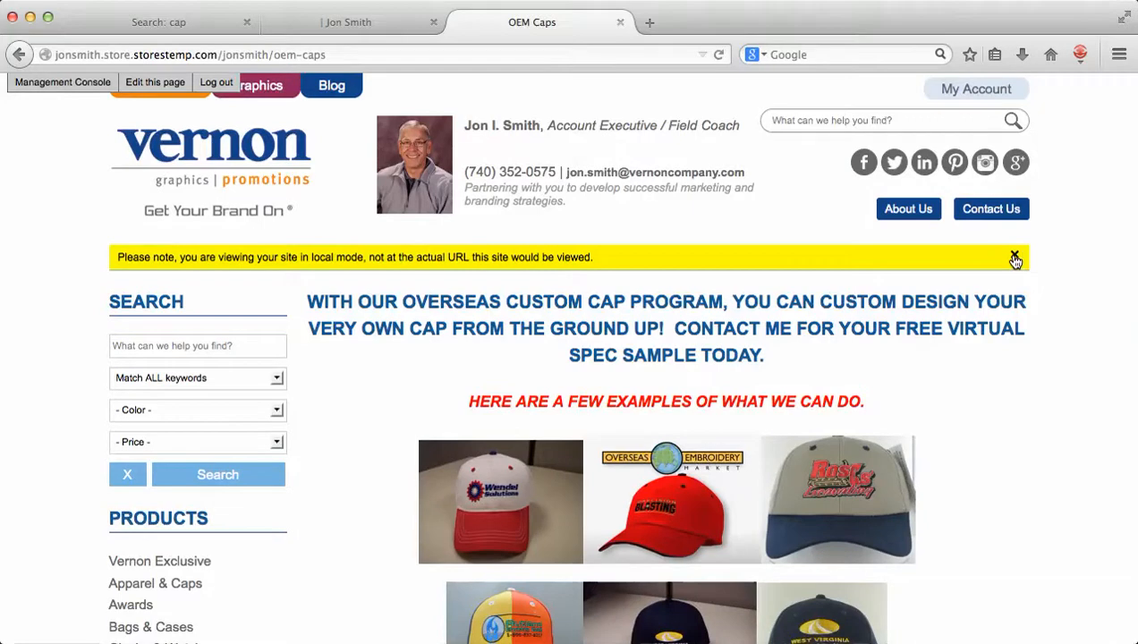
{"action": "left_click", "coordinate": [1015, 255]}
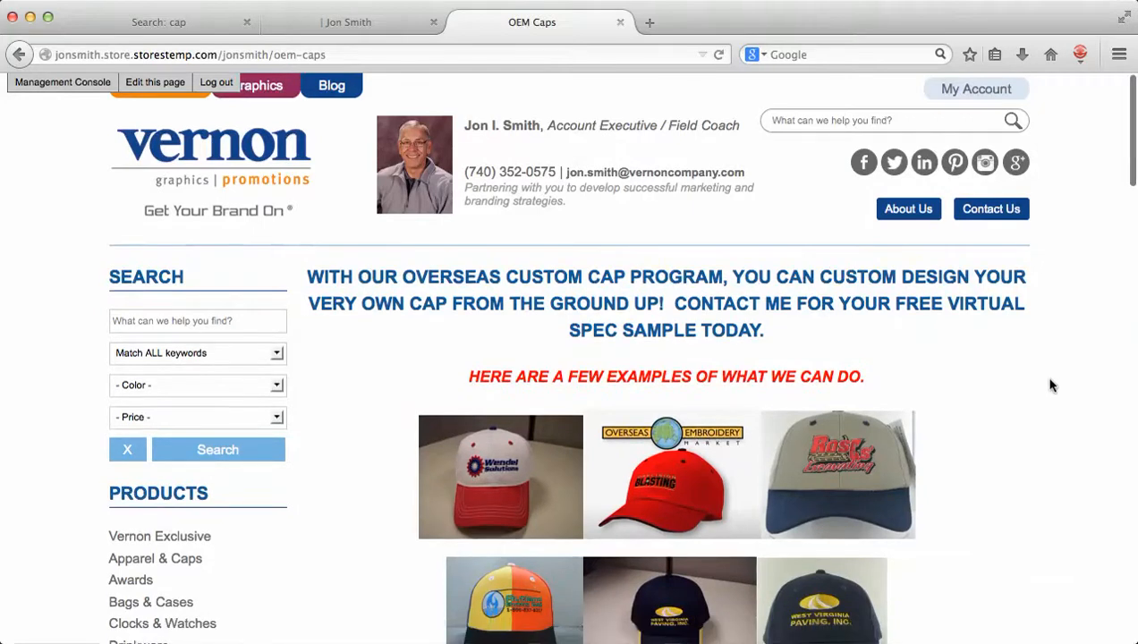
{"action": "scroll", "coordinate": [1051, 386], "scroll_direction": "down", "scroll_amount": 3}
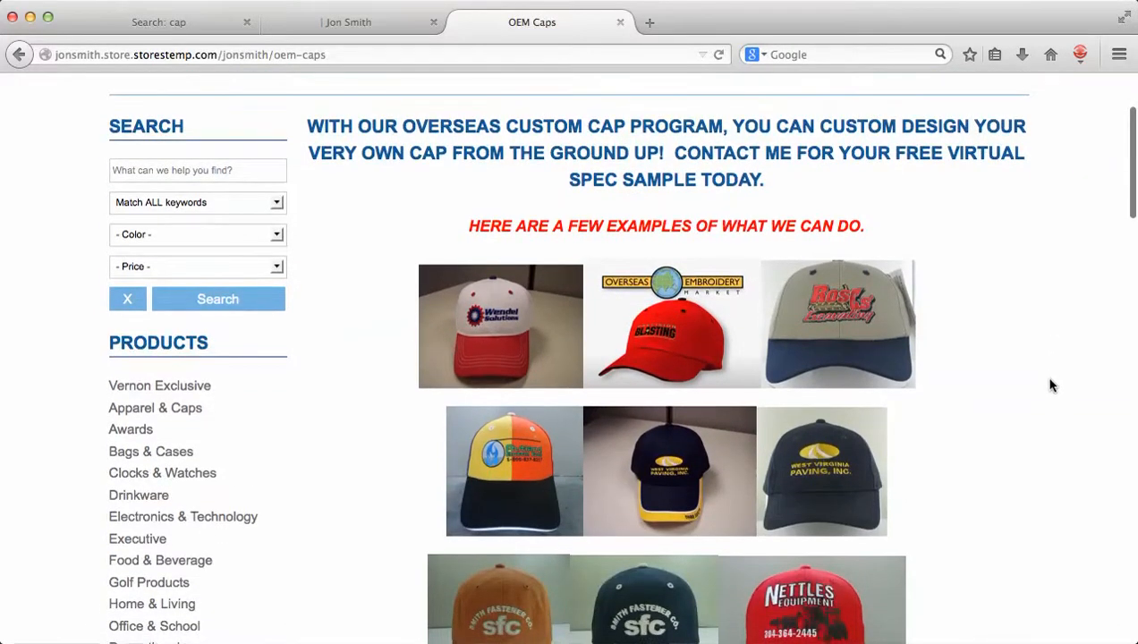
{"action": "scroll", "coordinate": [1051, 386], "scroll_direction": "down", "scroll_amount": 2}
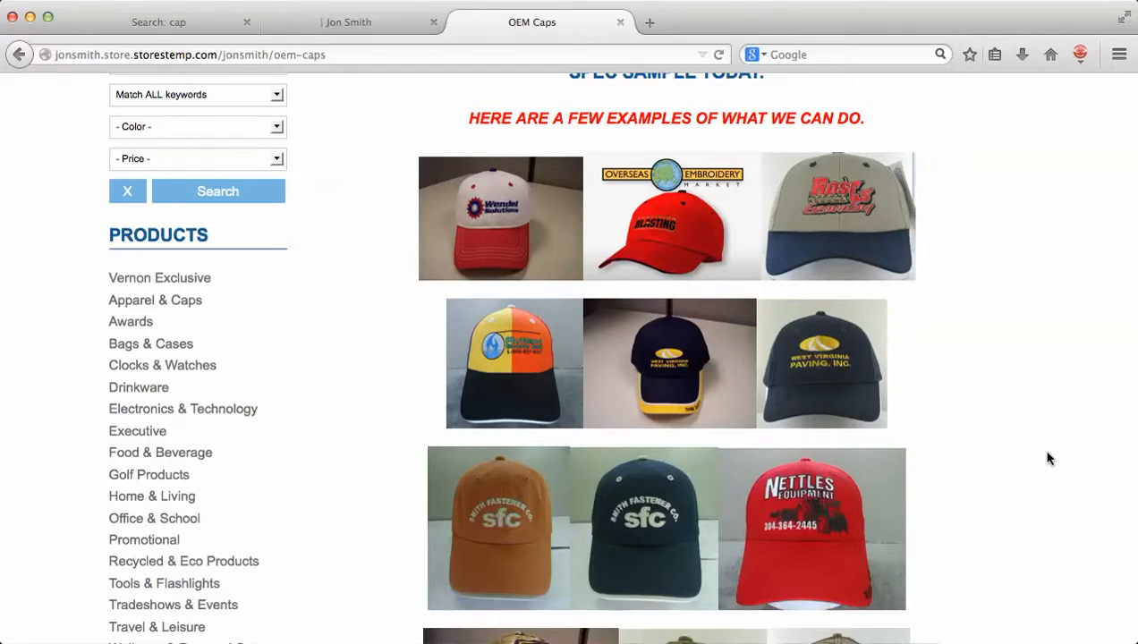
{"action": "scroll", "coordinate": [1048, 458], "scroll_direction": "up", "scroll_amount": 3}
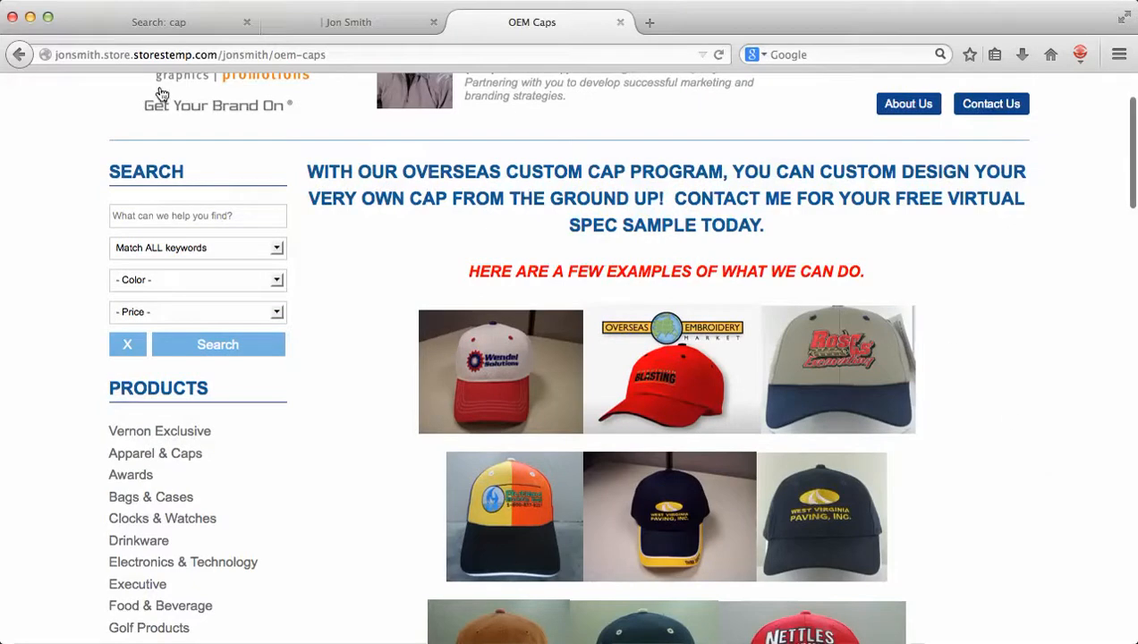
Go back to the About page, open the customer testimonials, dismiss the local-mode notice and read through them.
{"action": "left_click", "coordinate": [20, 55]}
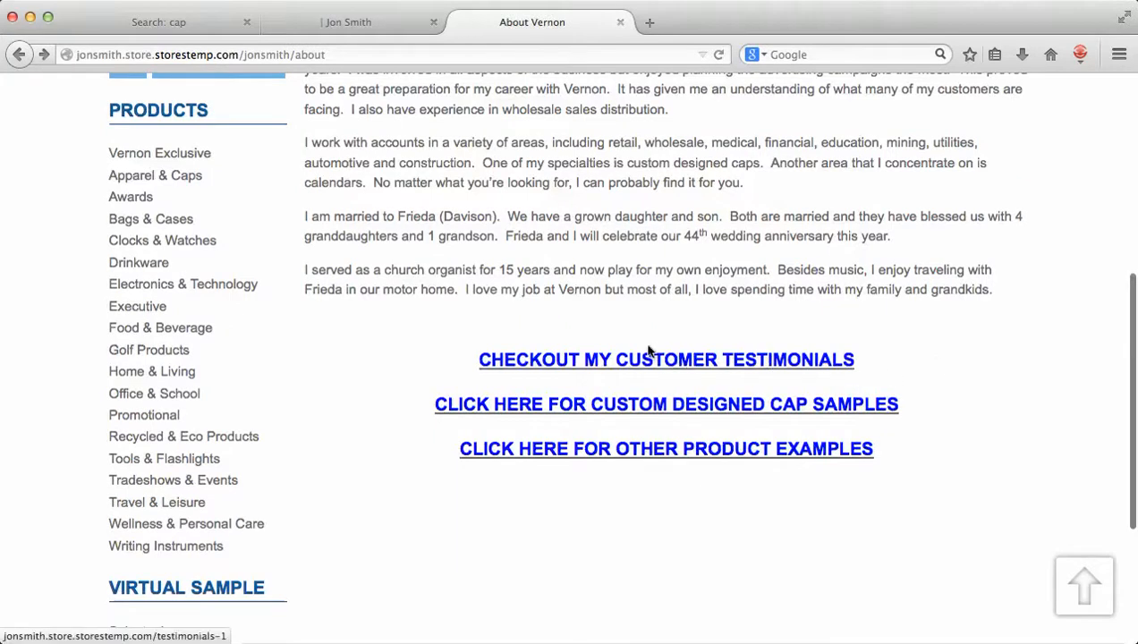
{"action": "left_click", "coordinate": [693, 361]}
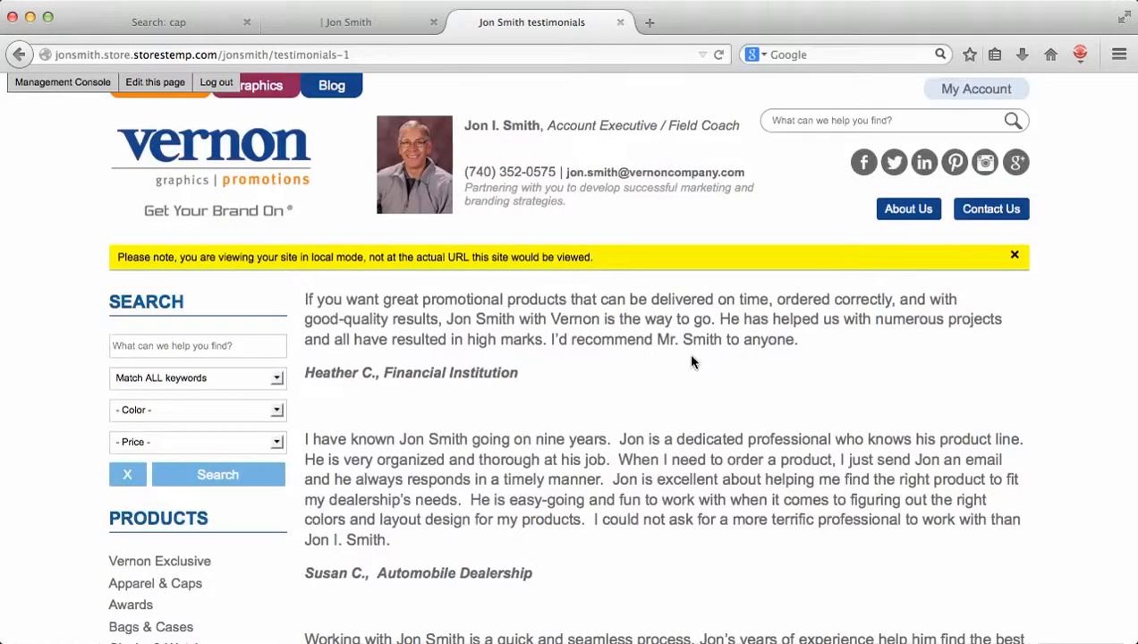
{"action": "left_click", "coordinate": [1014, 256]}
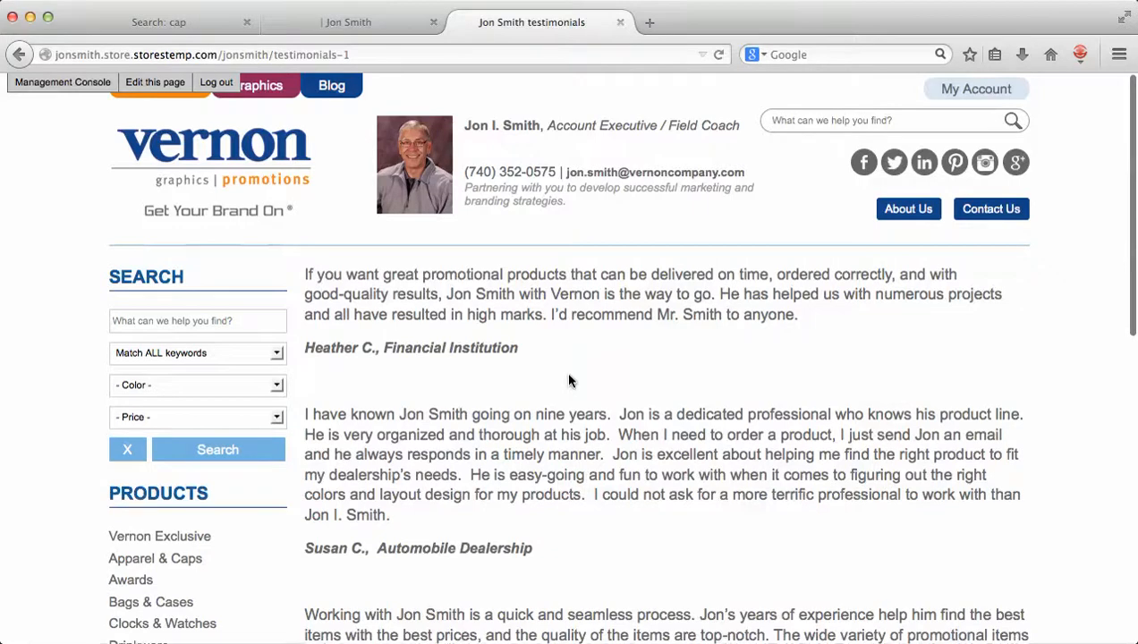
{"action": "scroll", "coordinate": [568, 376], "scroll_direction": "down", "scroll_amount": 3}
{"action": "scroll", "coordinate": [569, 381], "scroll_direction": "down", "scroll_amount": 1}
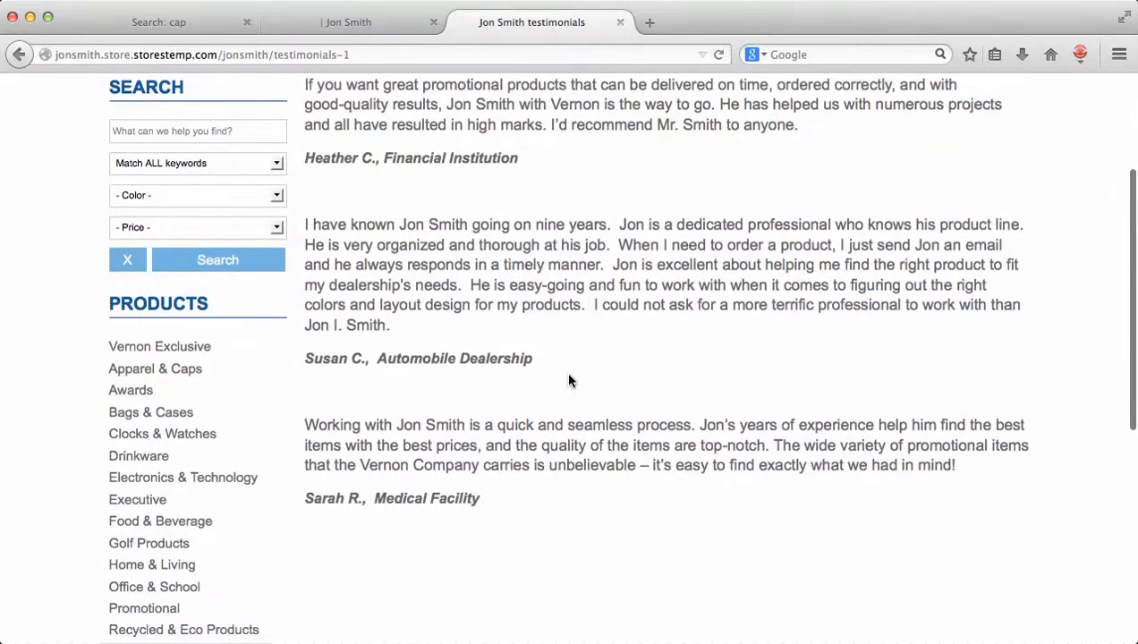
{"action": "scroll", "coordinate": [569, 381], "scroll_direction": "up", "scroll_amount": 3}
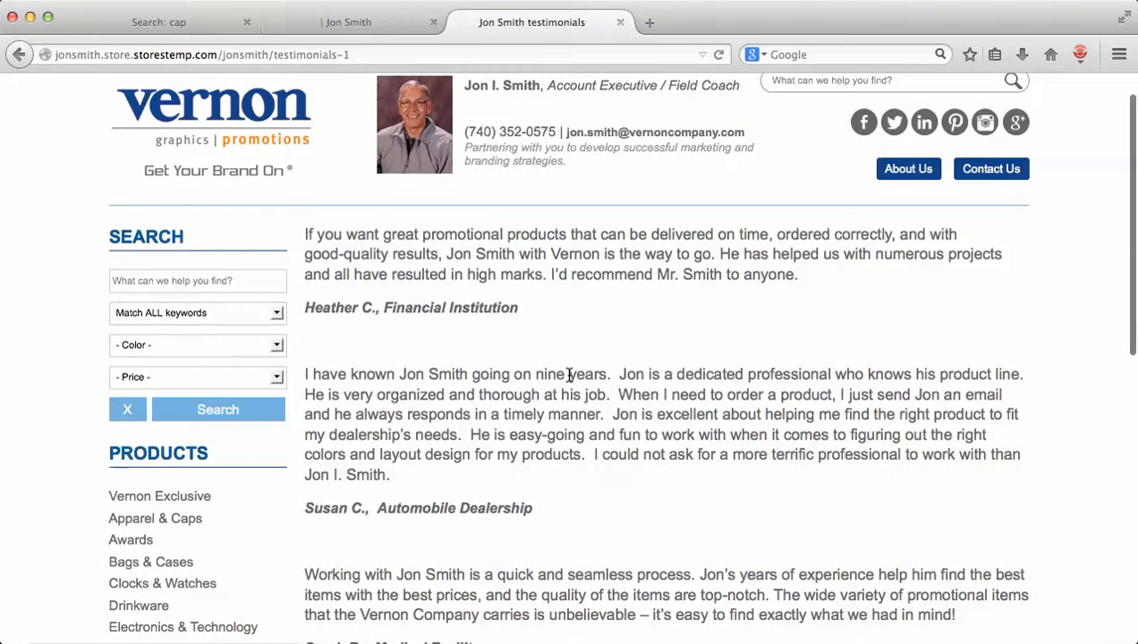
{"action": "scroll", "coordinate": [568, 376], "scroll_direction": "up", "scroll_amount": 1}
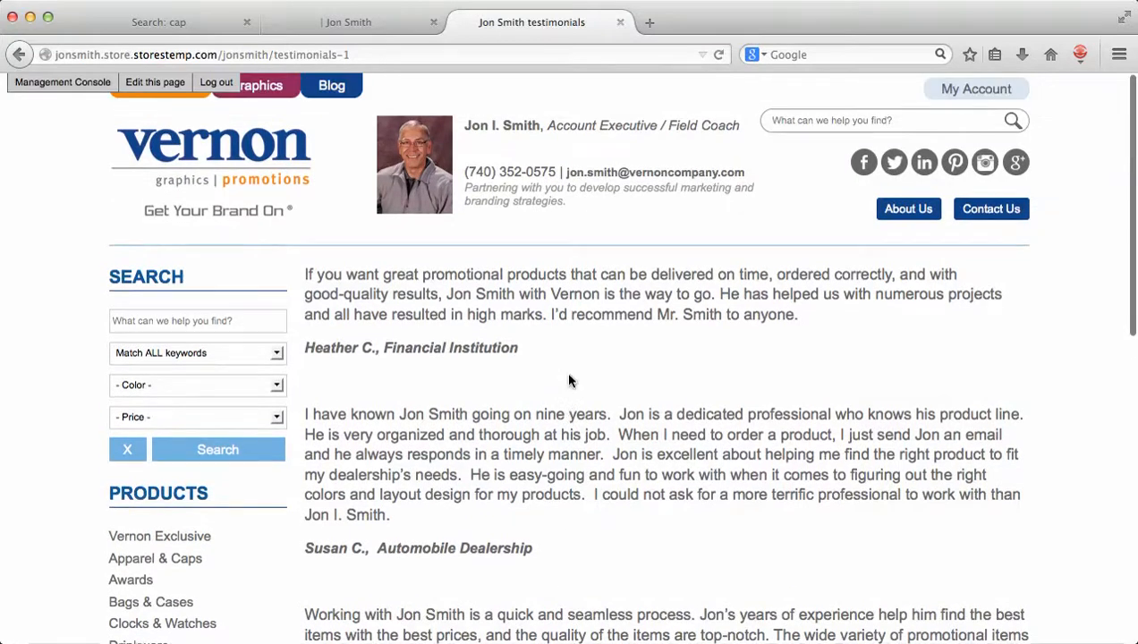
Return to the storefront's home page and dismiss the local-mode notice.
{"action": "left_click", "coordinate": [281, 156]}
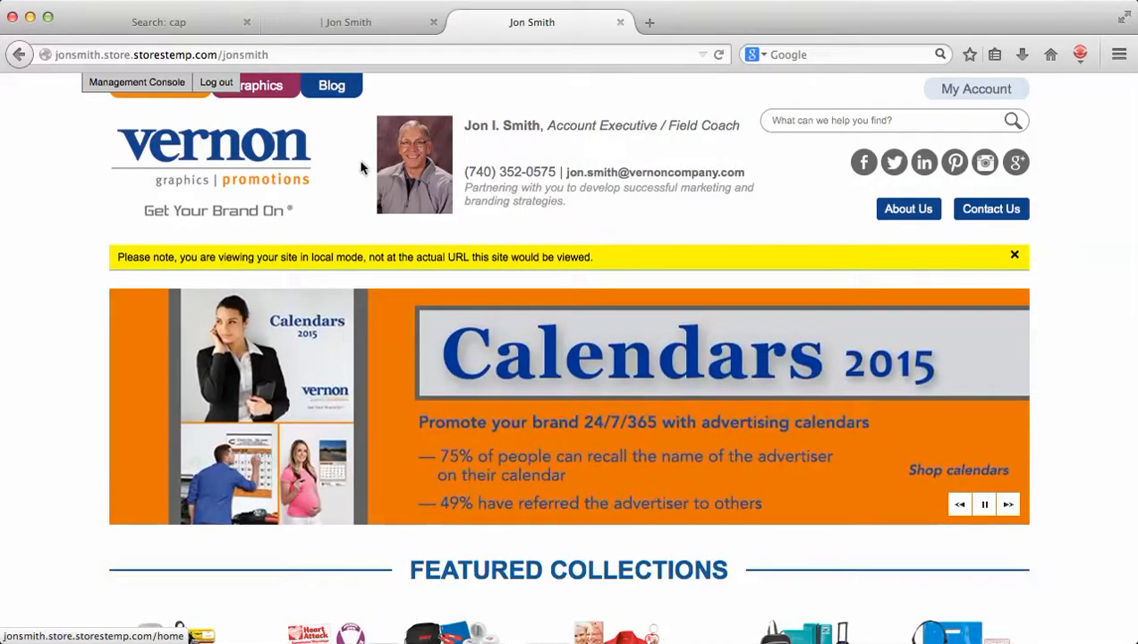
{"action": "left_click", "coordinate": [1016, 255]}
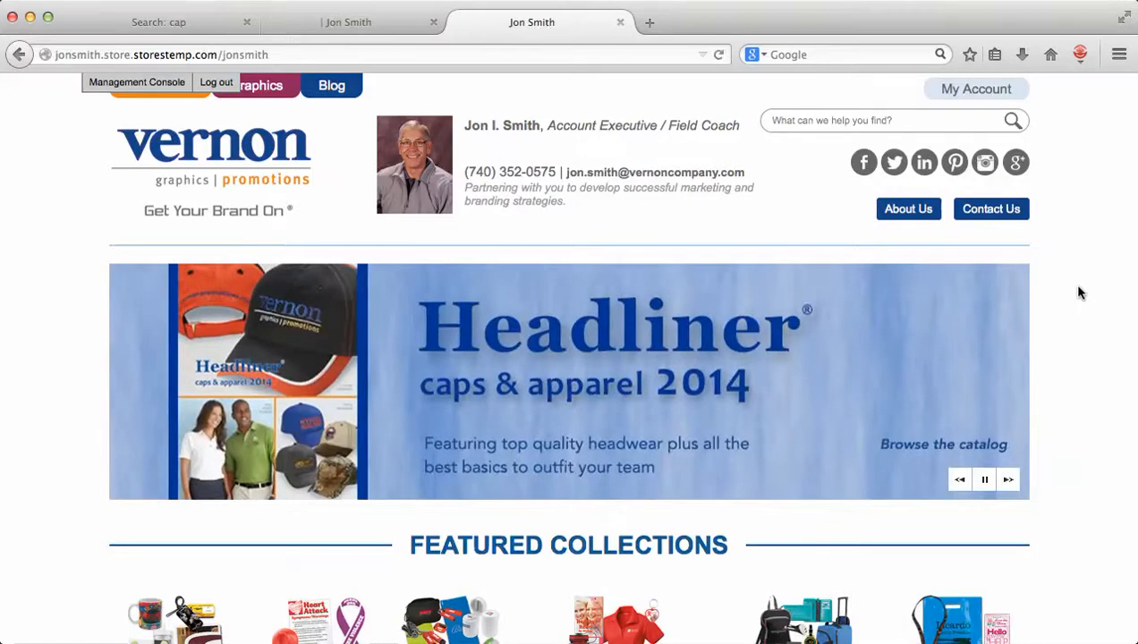
{"action": "left_click", "coordinate": [573, 3]}
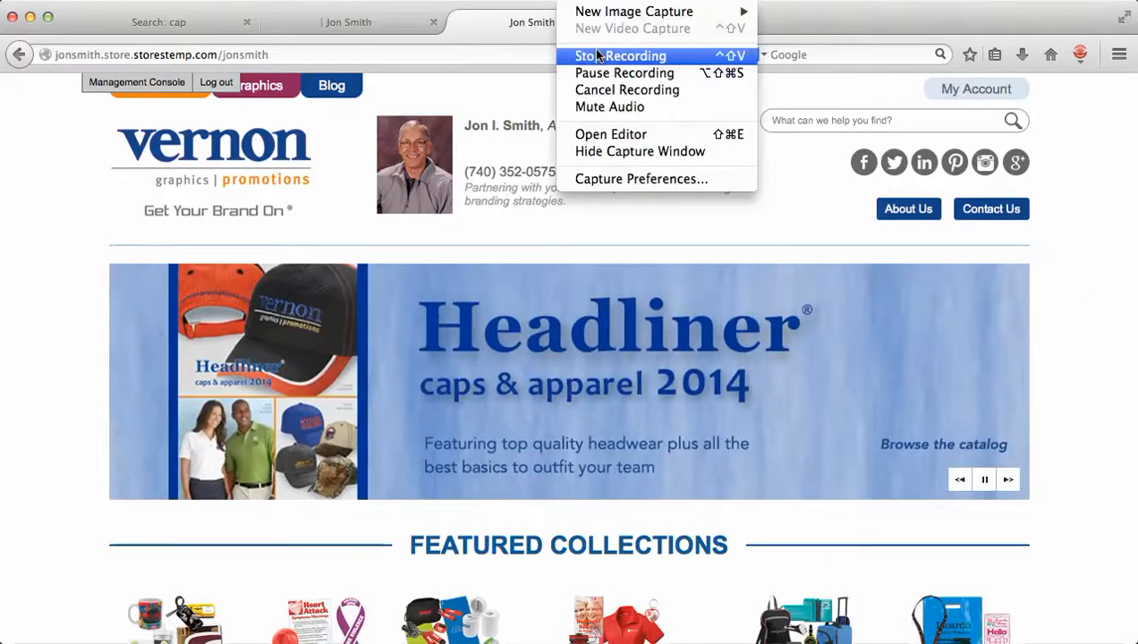